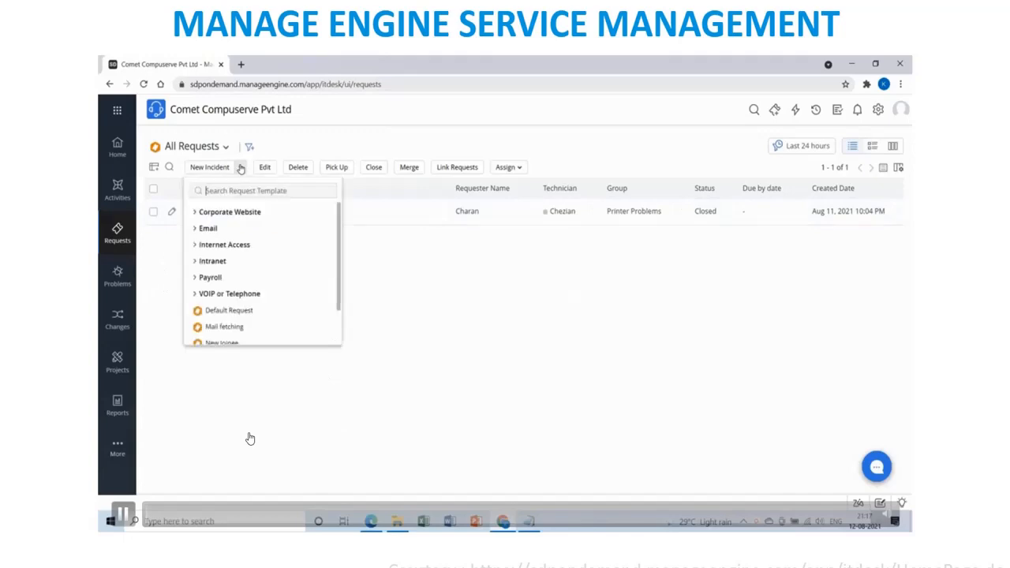
Open a blank New Incident form using the Default Request template.
left_click(404, 277)
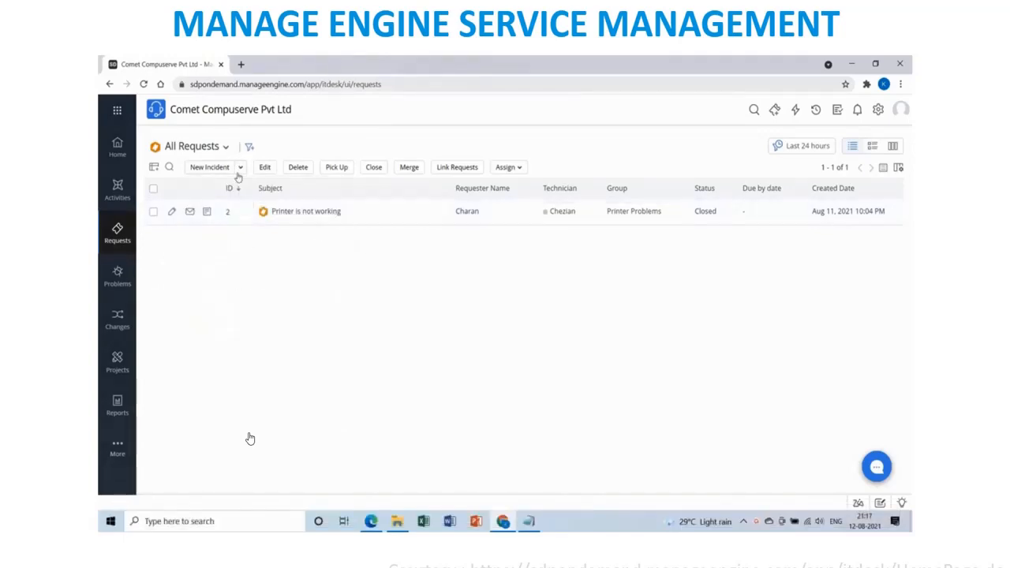
left_click(210, 167)
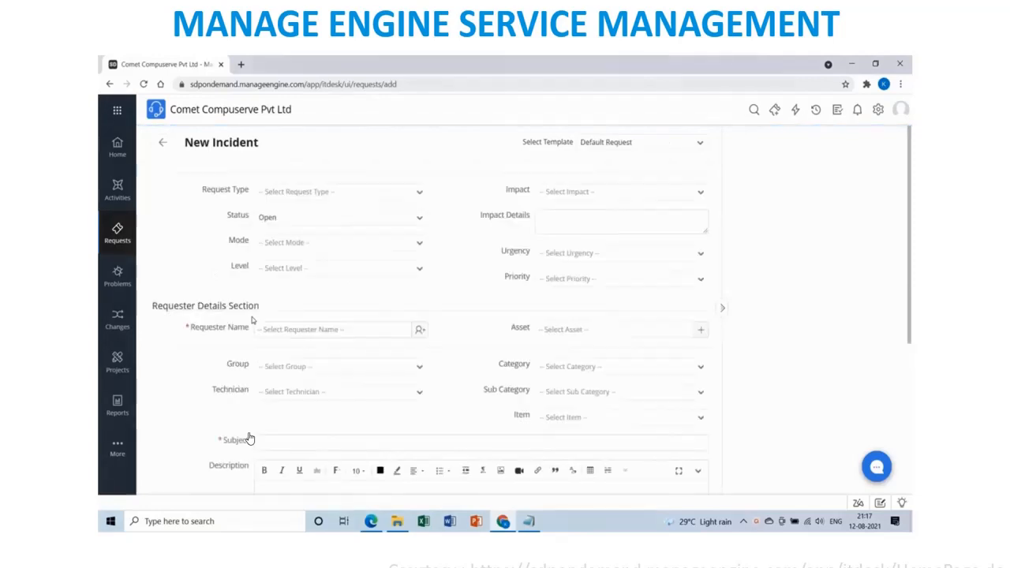
Set Request Type to Service Request, Mode to Web Form and Level to Tier 2.
left_click(421, 194)
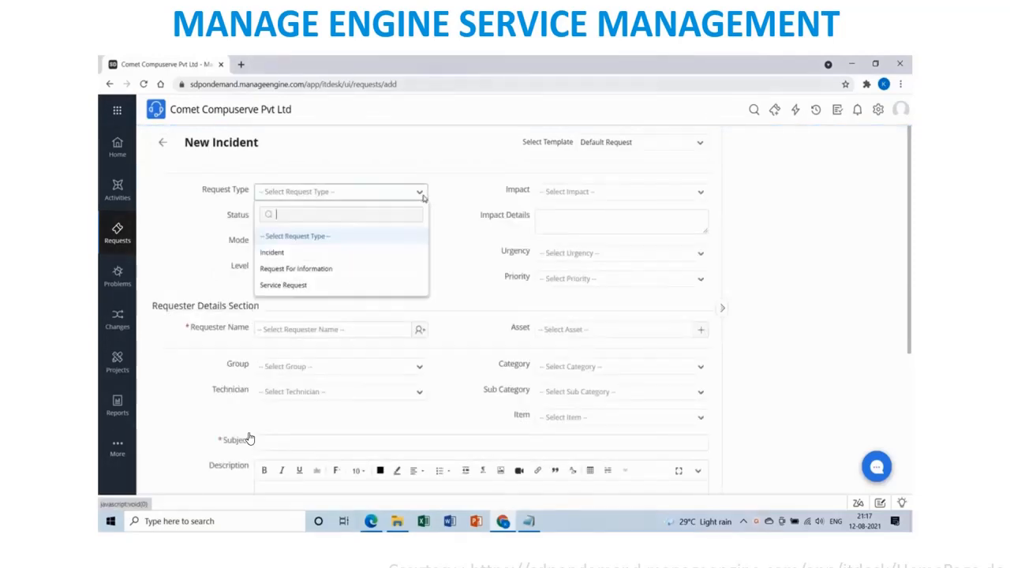
left_click(331, 289)
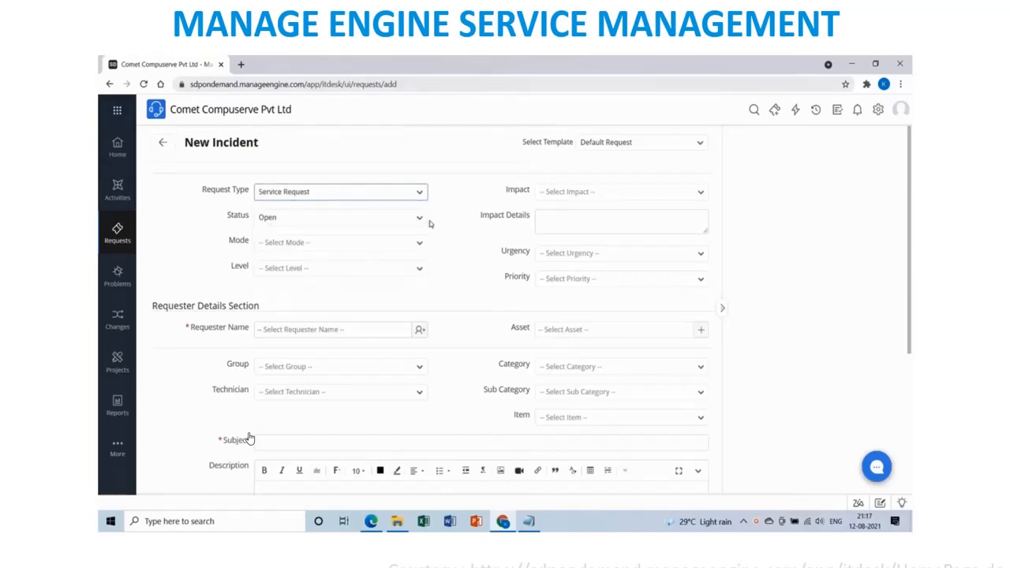
left_click(418, 244)
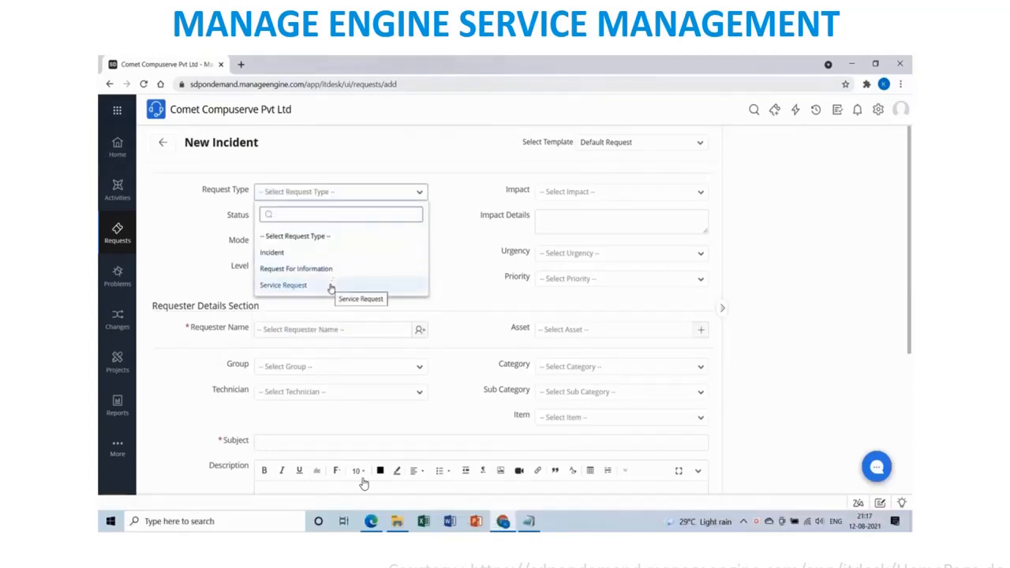
left_click(330, 289)
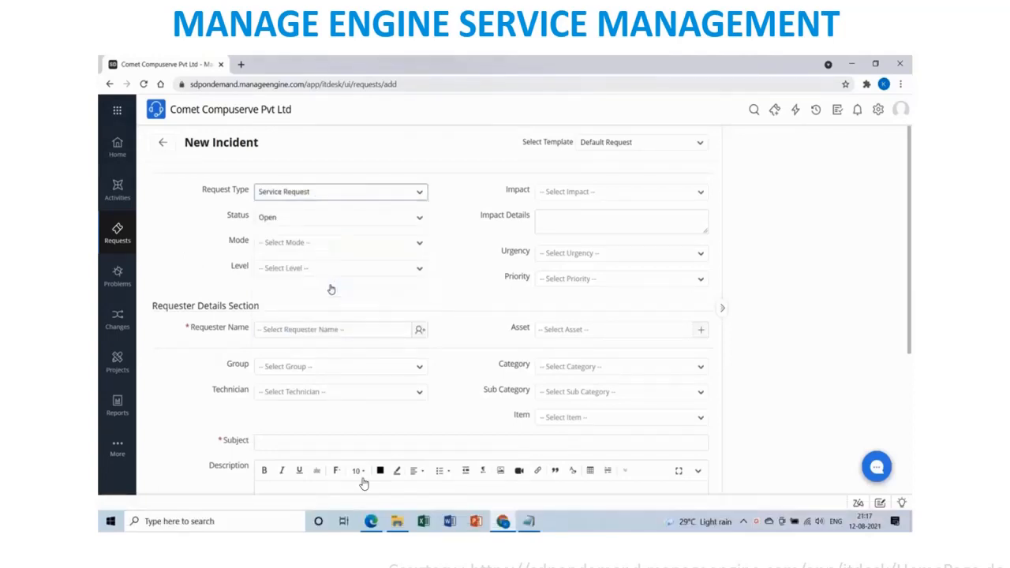
left_click(418, 244)
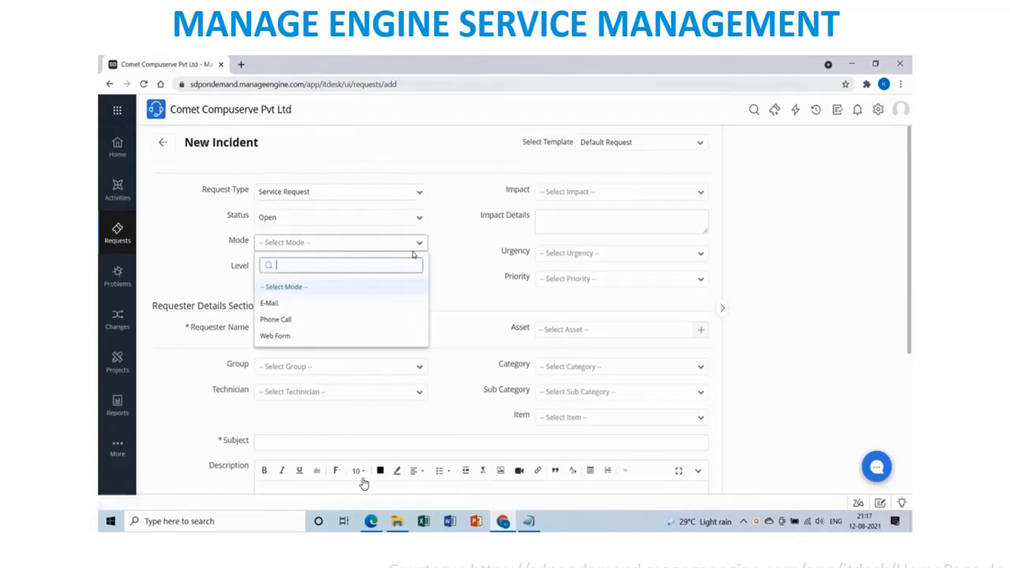
left_click(317, 336)
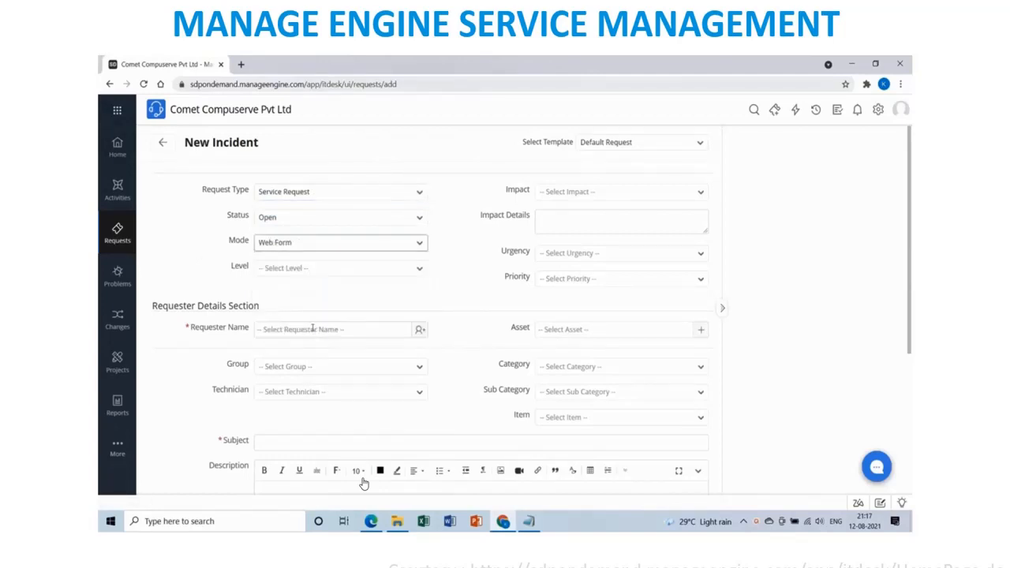
left_click(420, 270)
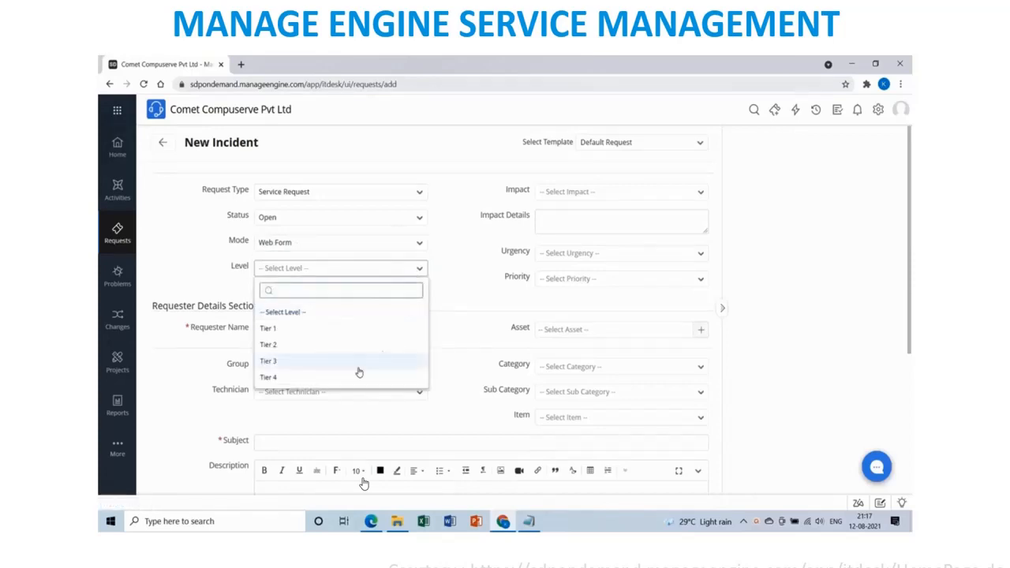
left_click(332, 344)
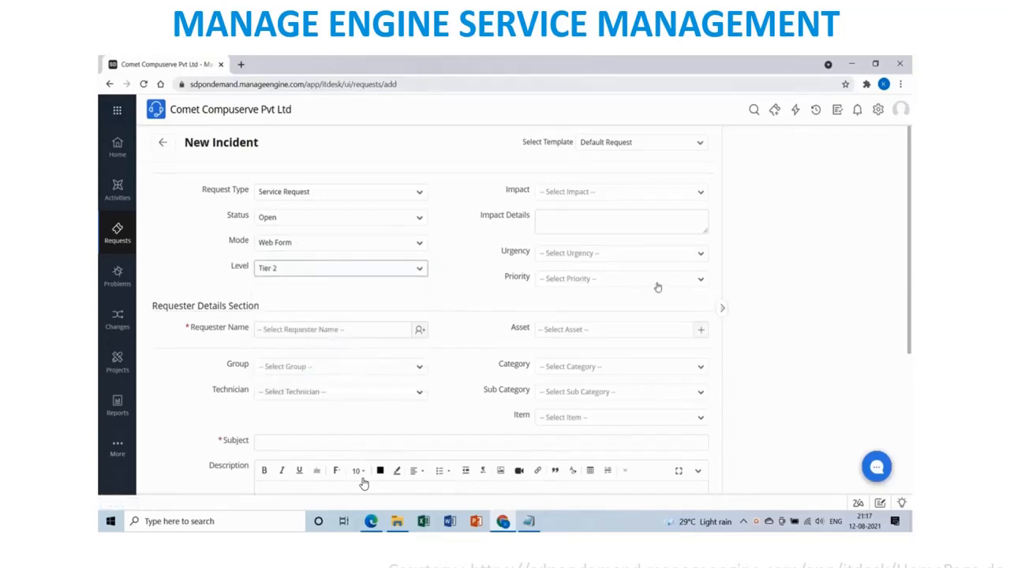
Set Impact to Affects User, Urgency to Urgent and Priority to High.
left_click(664, 197)
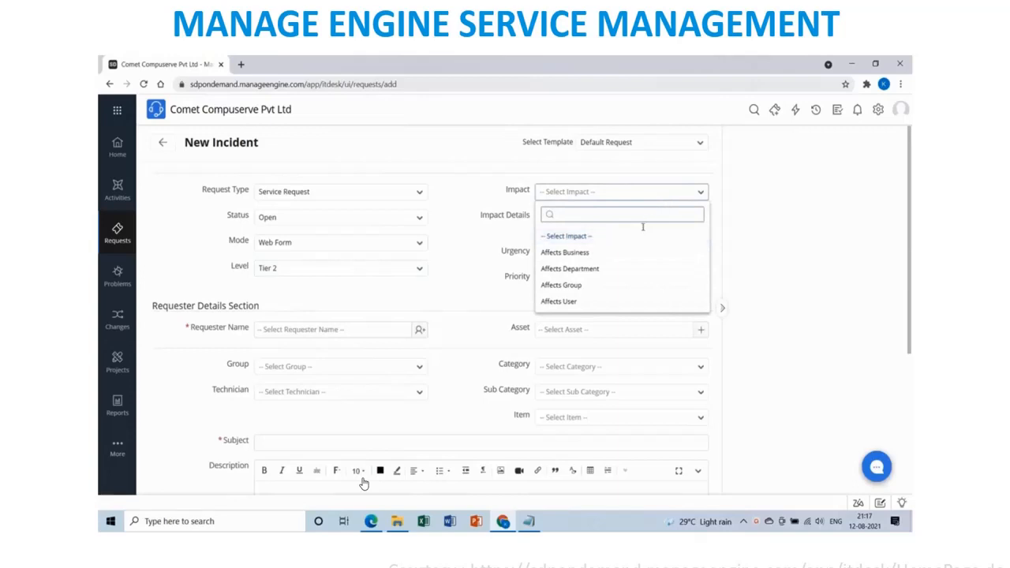
left_click(580, 301)
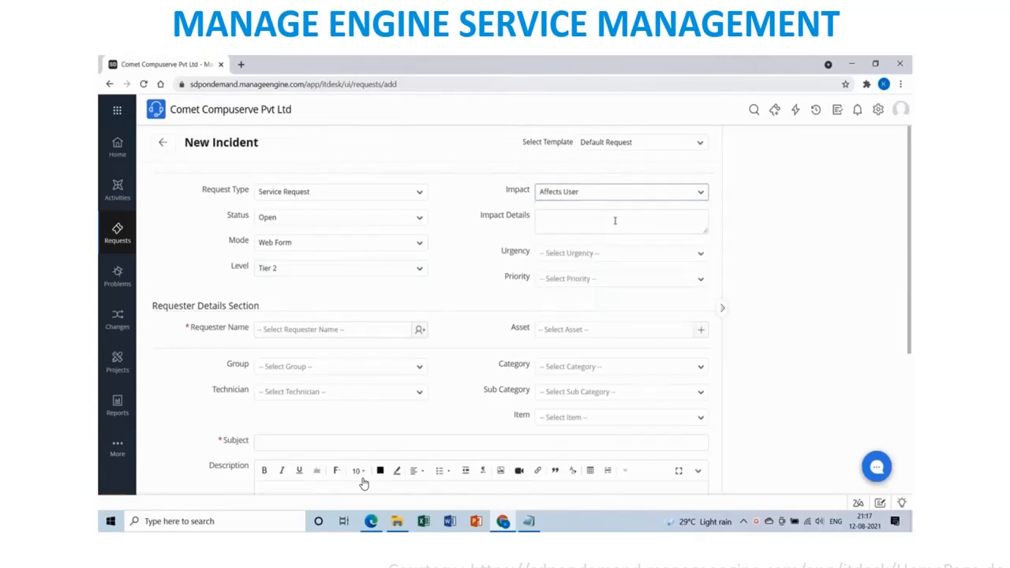
left_click(628, 254)
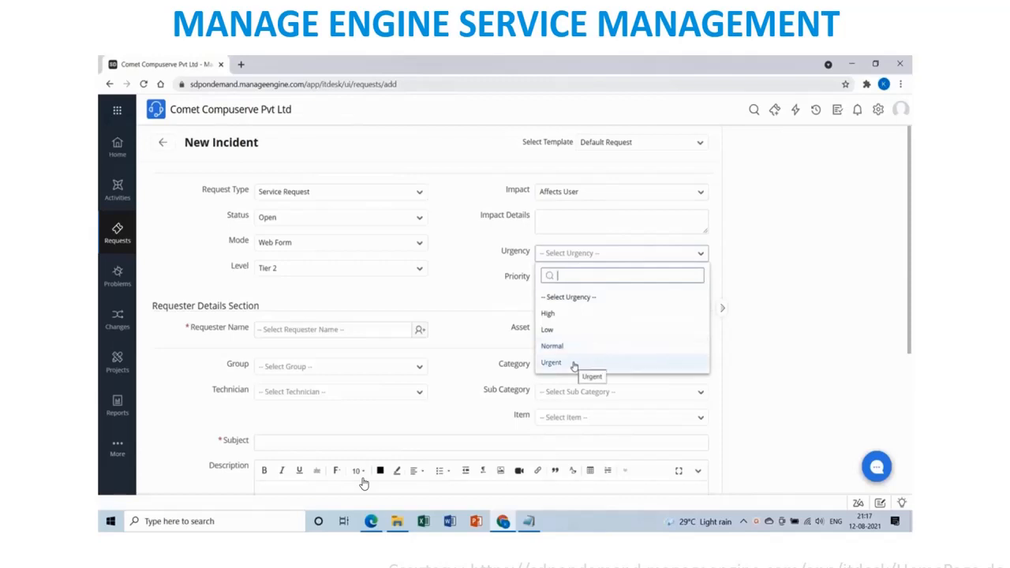
left_click(573, 365)
left_click(629, 279)
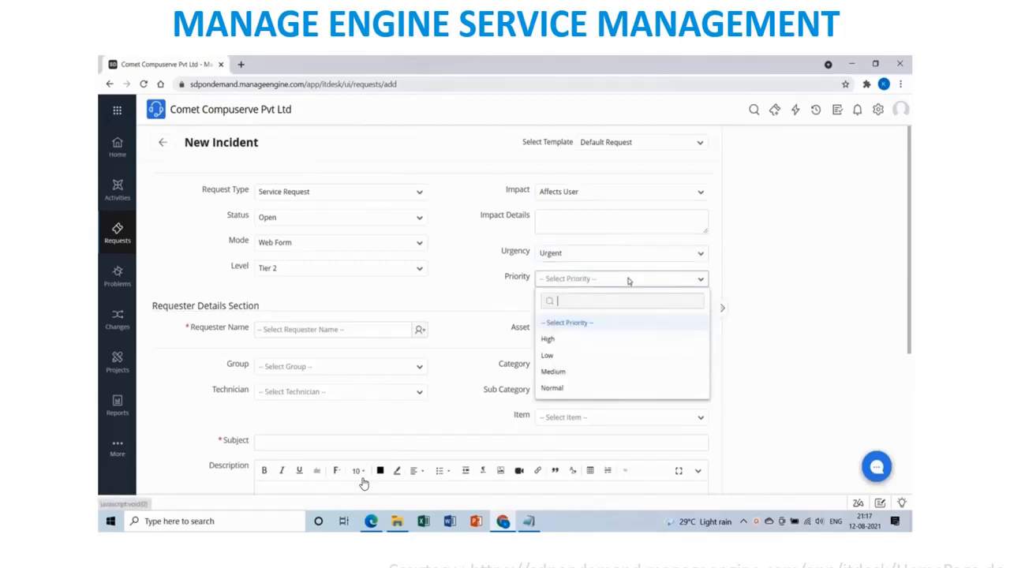
left_click(569, 340)
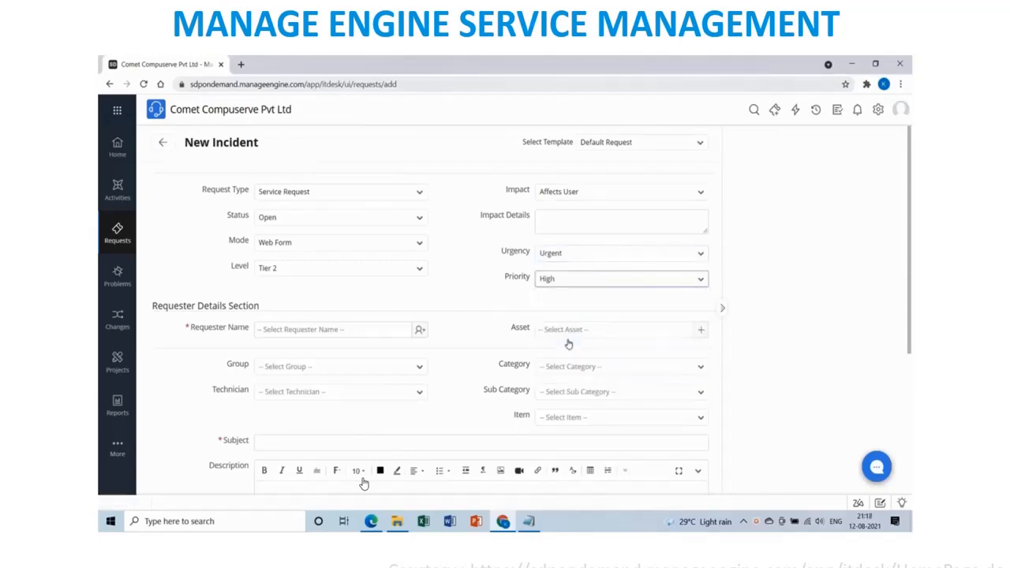
left_click(581, 222)
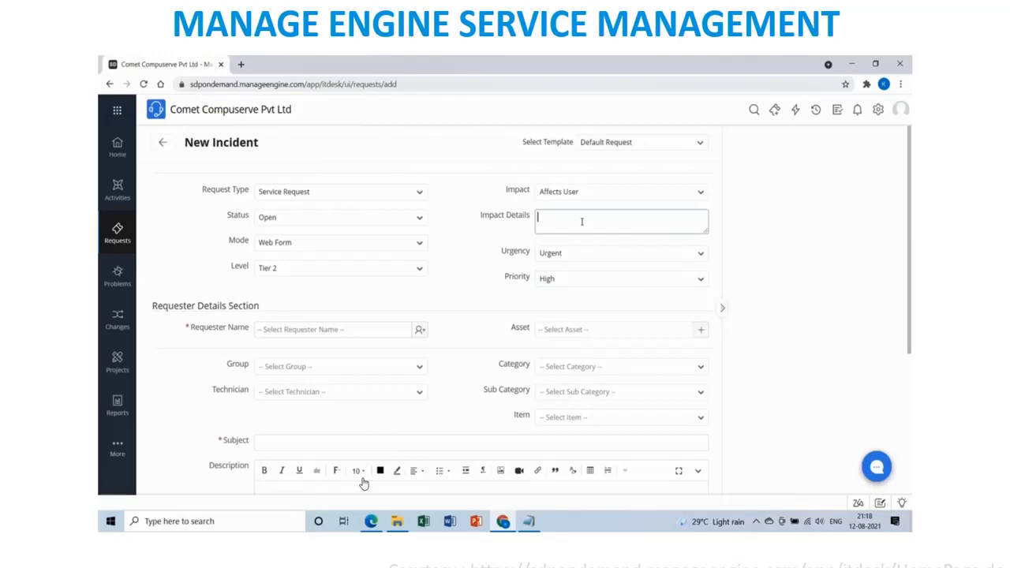
Type impact details requesting the latest MS Project Professional on the laptop, with a Regards sign-off.
type("Hi Team - I need project p")
key("BackSpace")
key("BackSpace")
key("BackSpace")
key("BackSpace")
type("MS P")
type("roject Pro")
type("fessional latest e")
type("d")
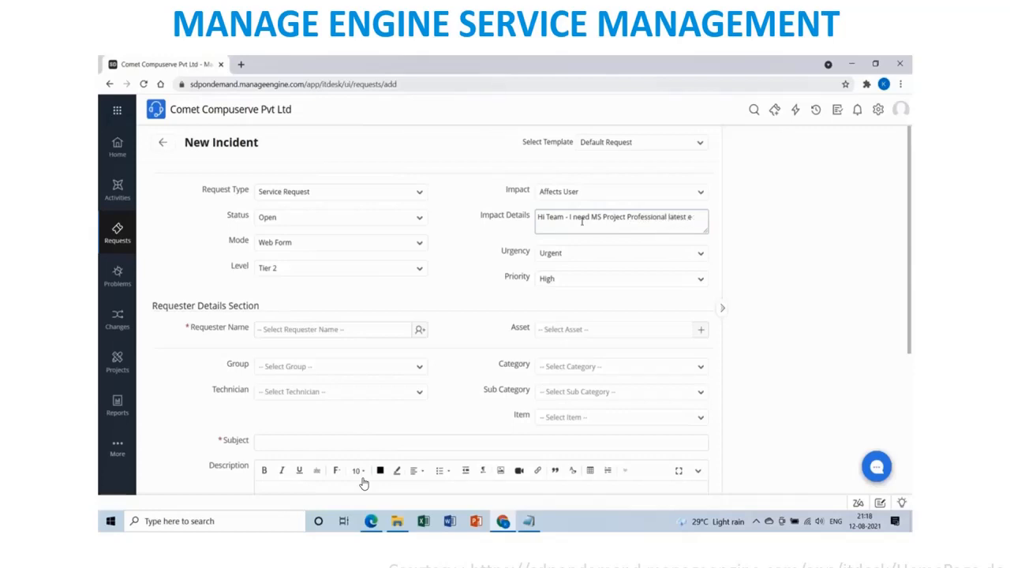
type("rsion in my laptop, this is")
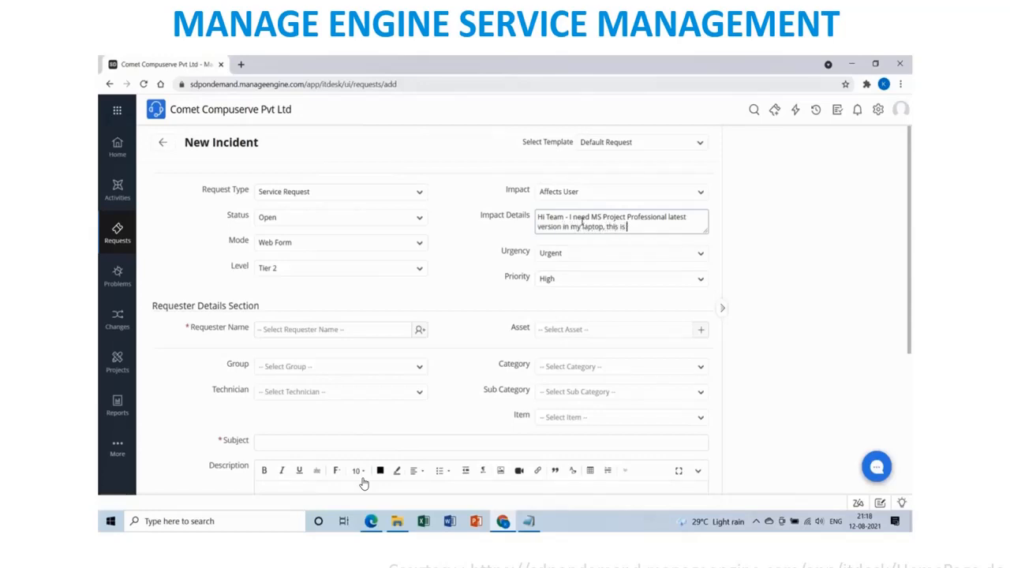
type(" required for projec")
type("t planning pur")
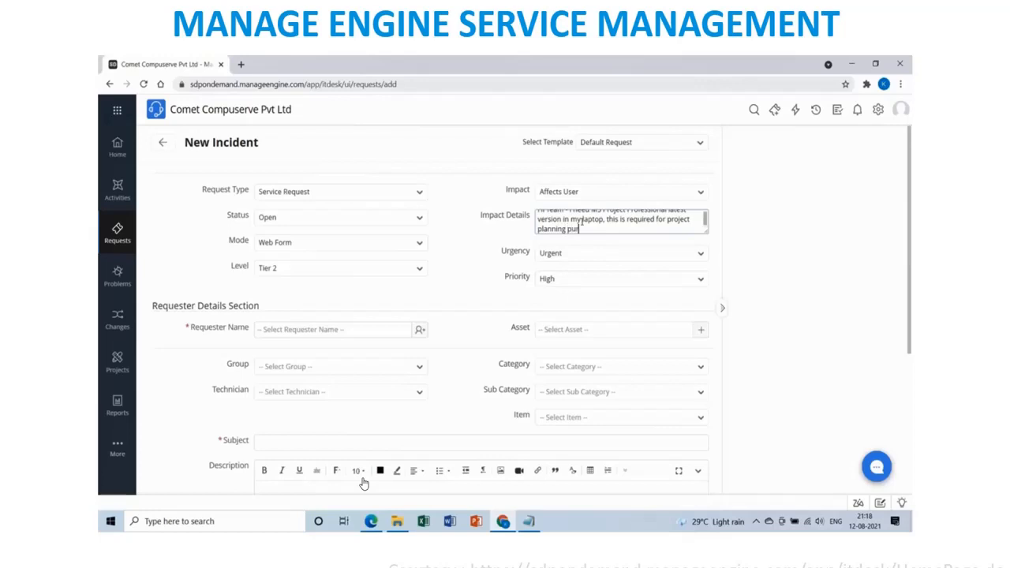
type("pose. Please install this immediately")
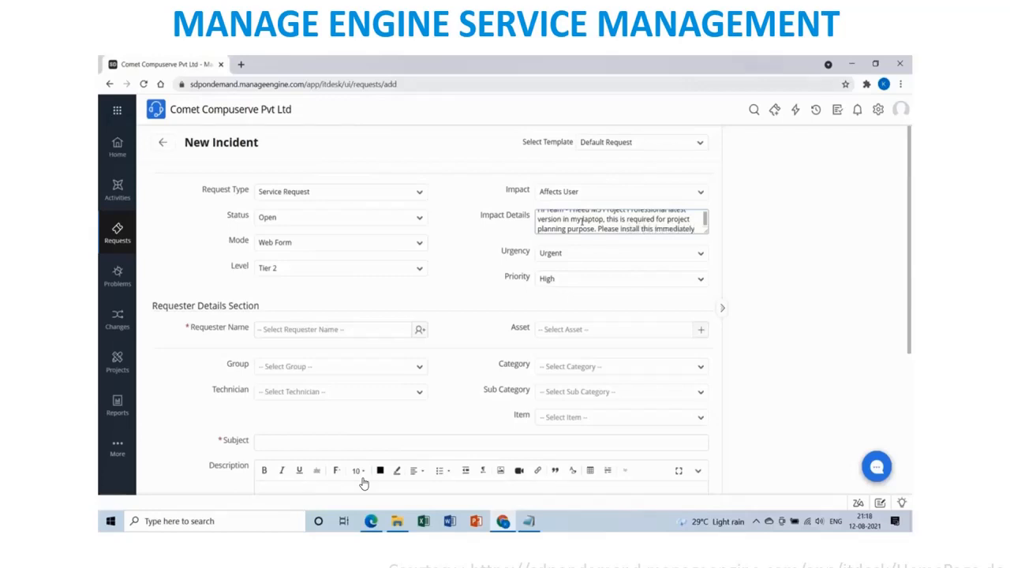
key("Return")
type("Regards")
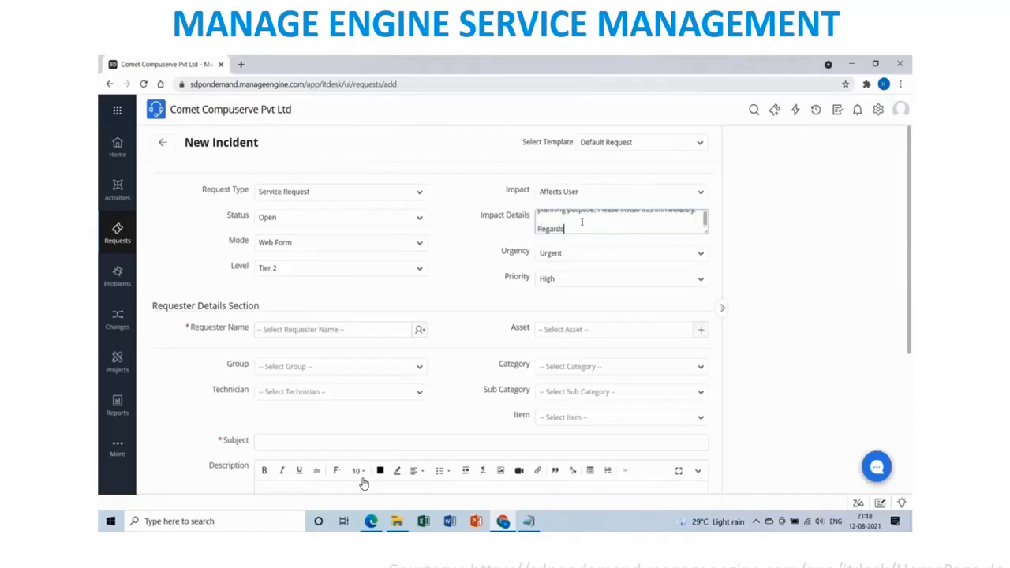
key("Return")
type("Sangamithraa")
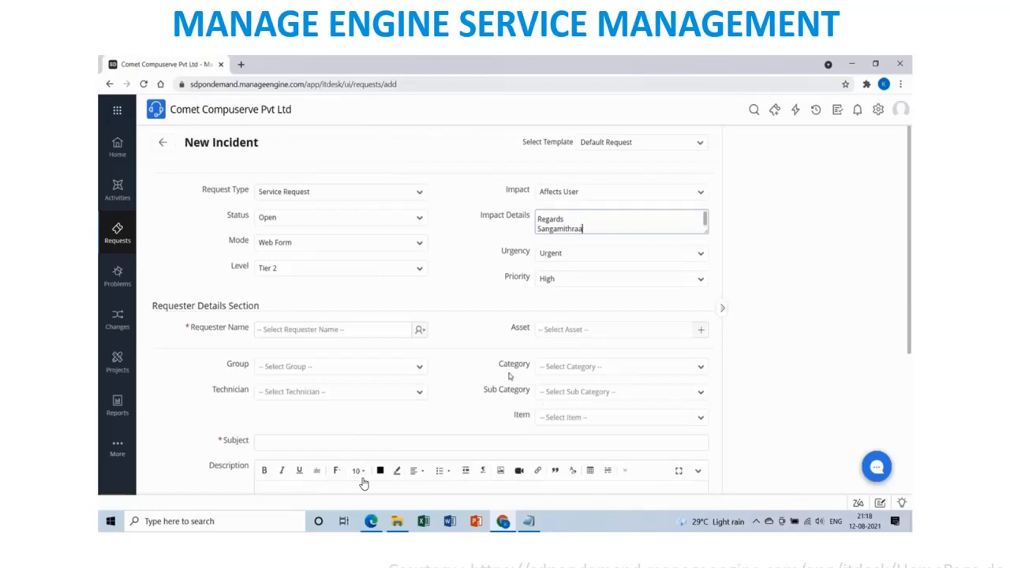
Replace the sign-off with 'Without this software i may not be able to complete the project design and planning'.
left_click_drag(585, 229, 538, 213)
left_click(569, 227)
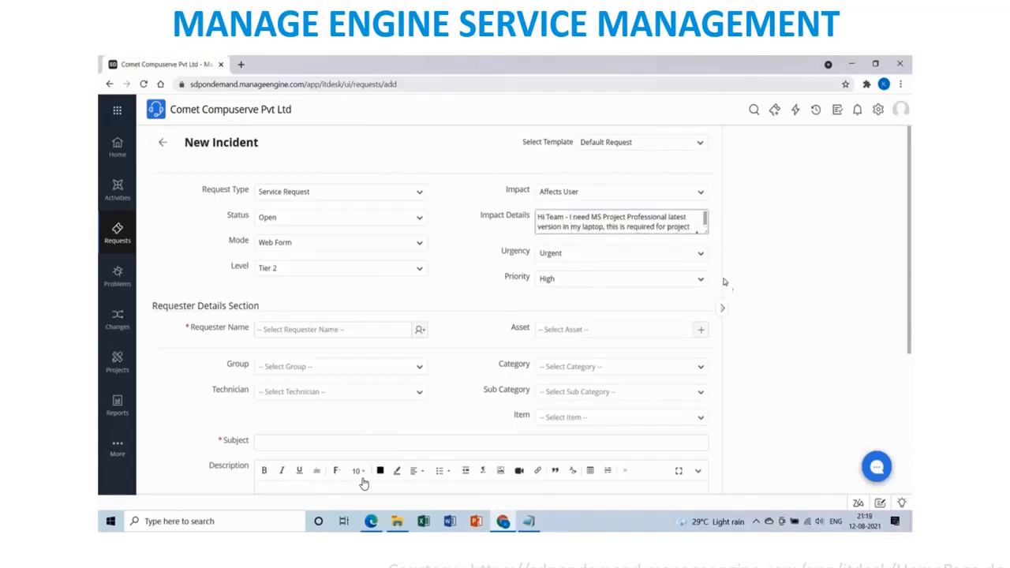
left_click_drag(706, 232, 706, 315)
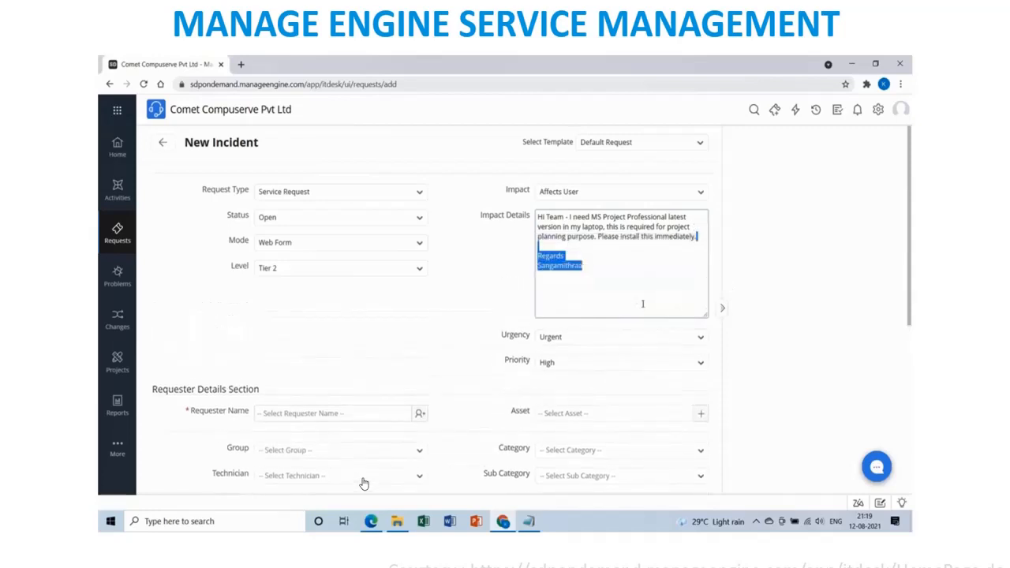
left_click(604, 270)
left_click_drag(589, 265, 536, 254)
key("BackSpace")
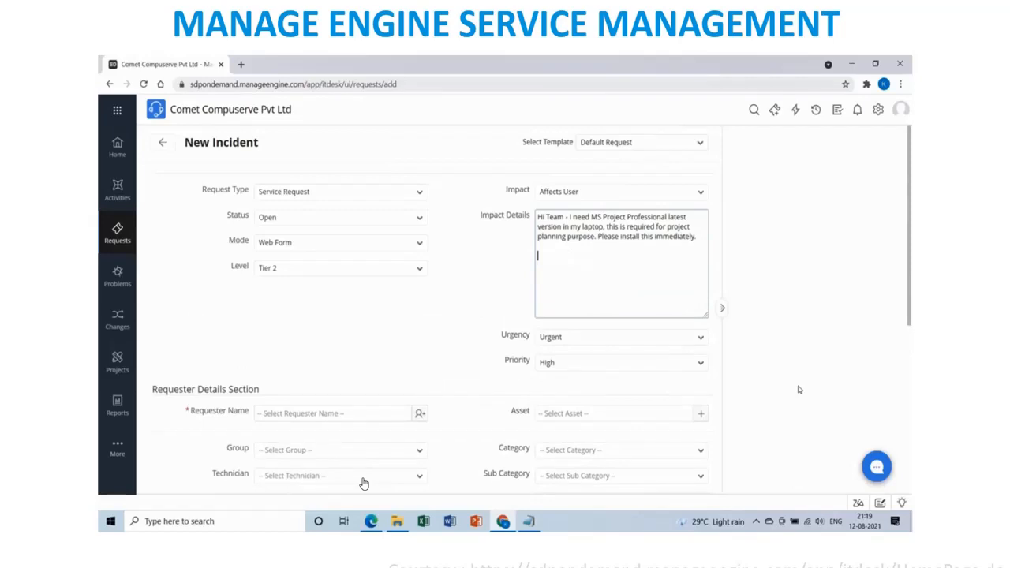
type("Without this software i may")
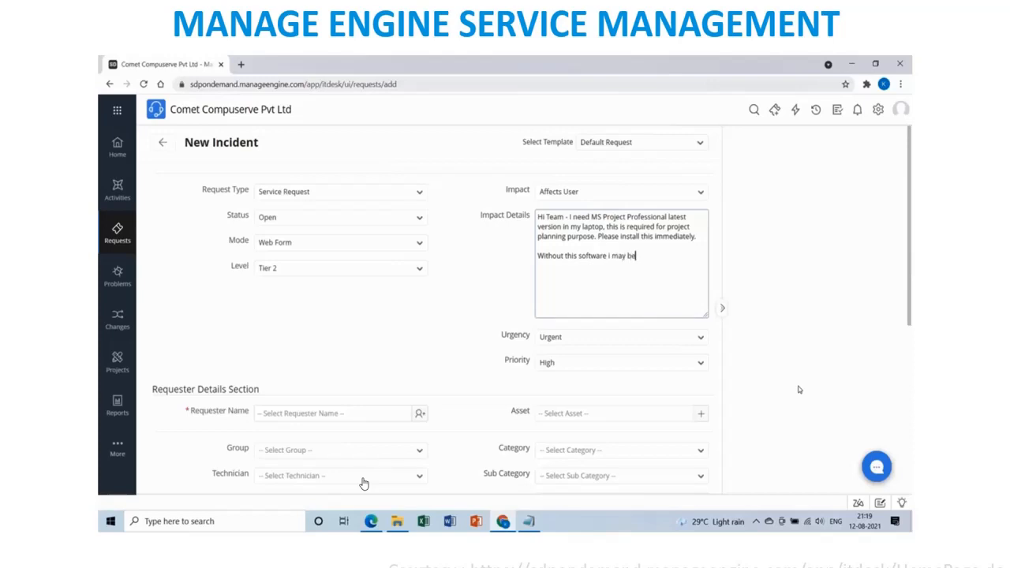
type(" not be able to complete the proje")
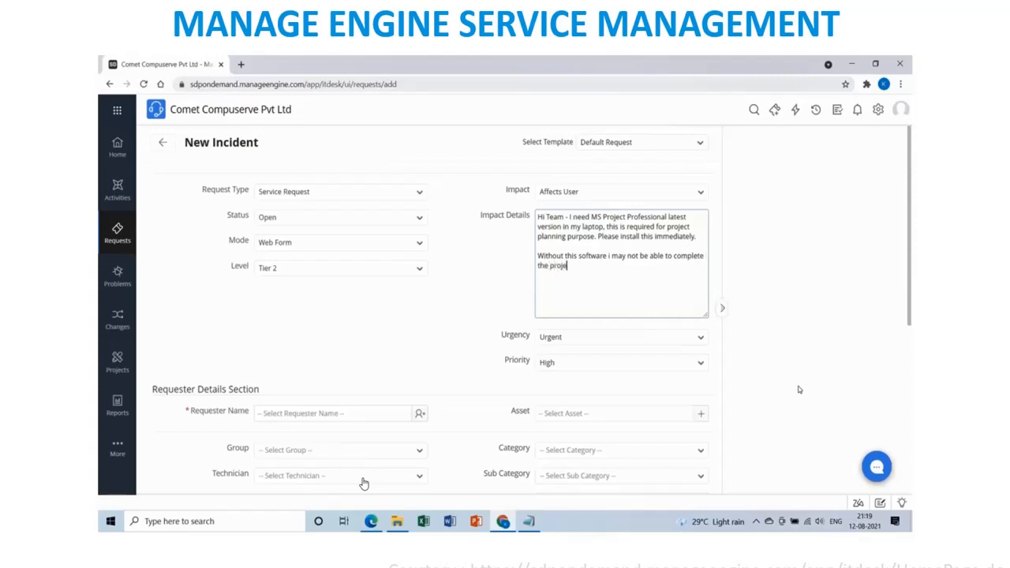
type("ct design.")
scroll(304, 352, "down", 2)
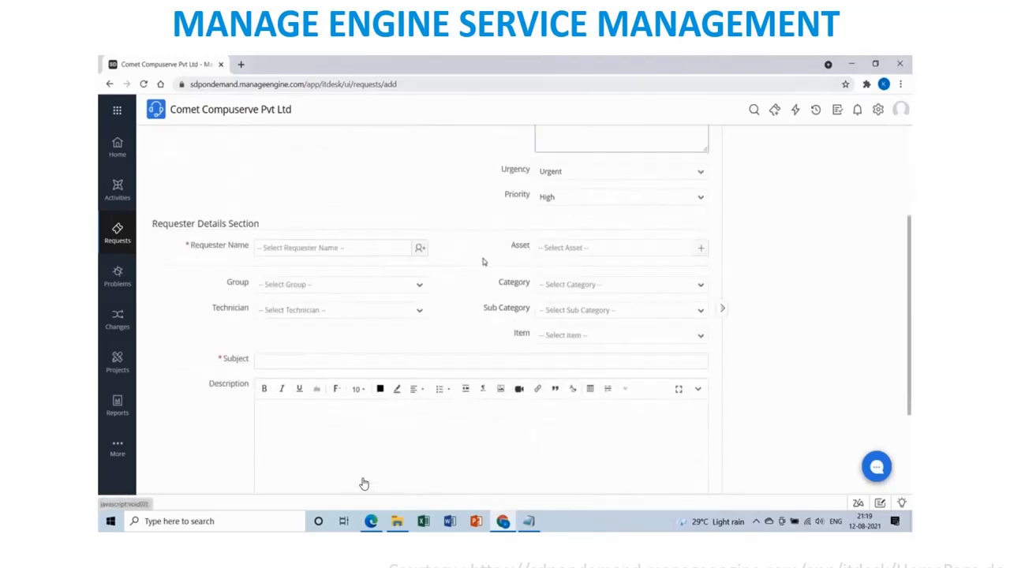
scroll(482, 261, "up", 1)
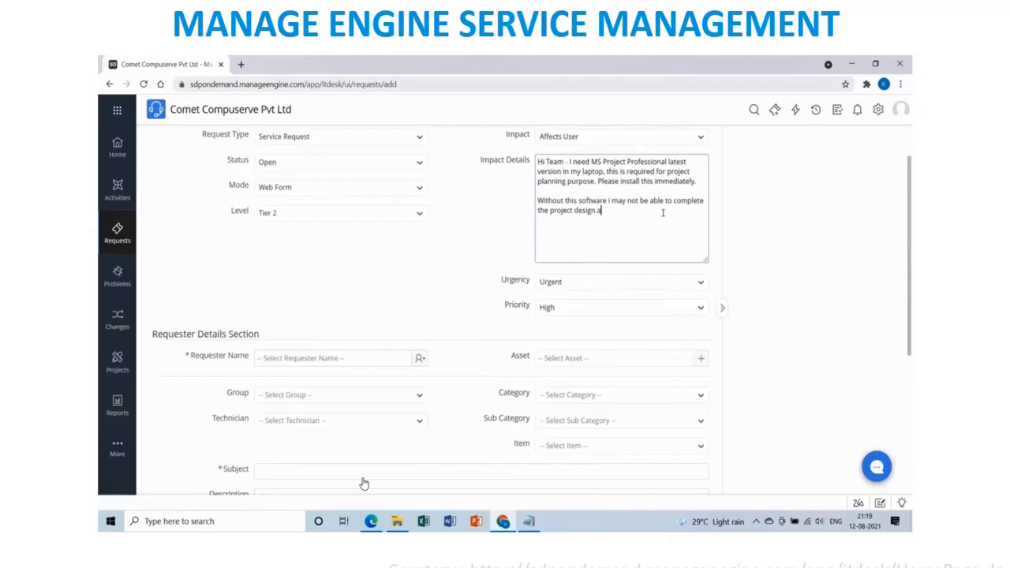
type("nd planning.")
Choose the Finance department user as requester from the Select Requester list.
left_click(420, 360)
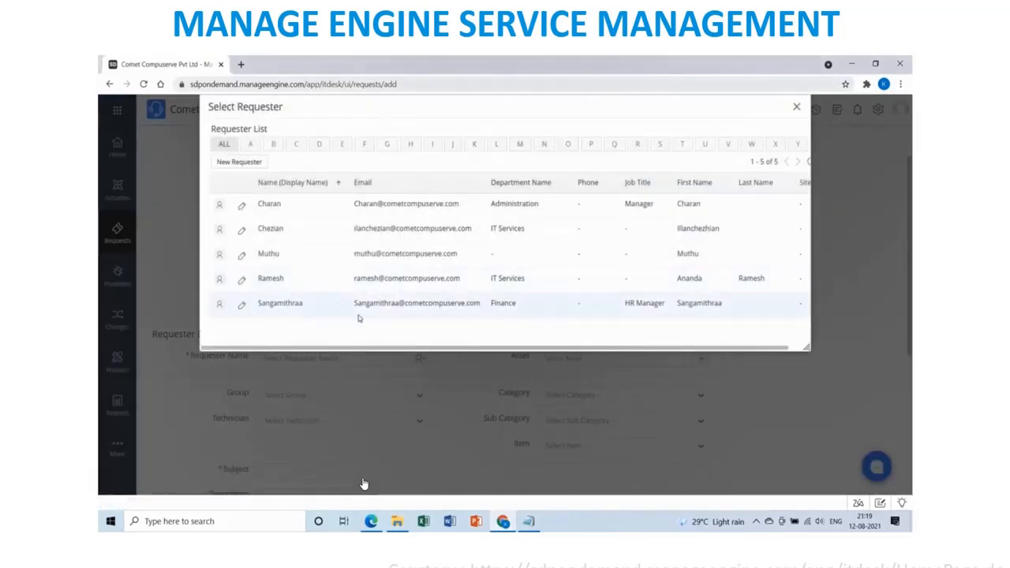
left_click(270, 303)
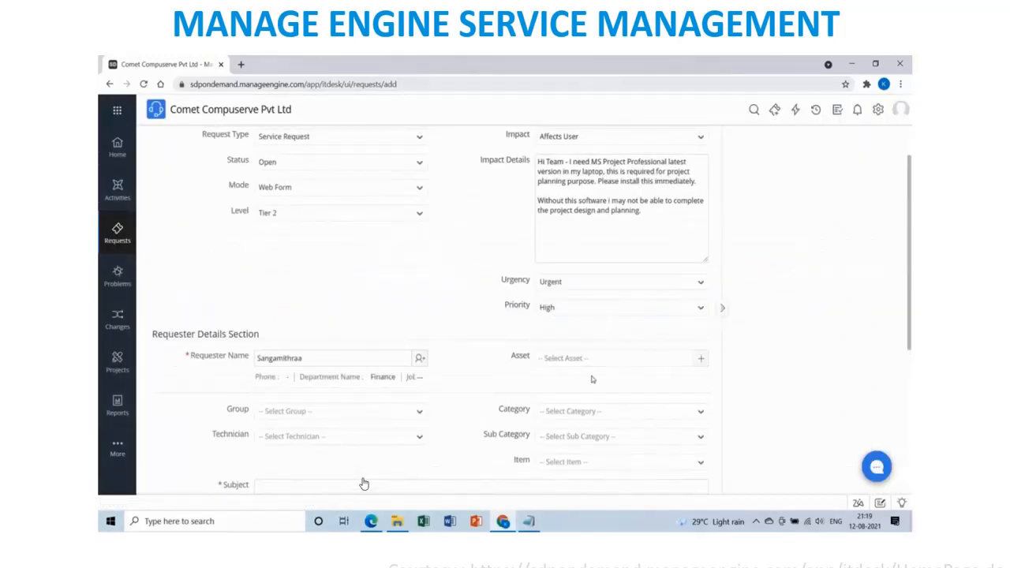
Open the Group list and type notes that a Software category isn't available yet.
left_click(417, 414)
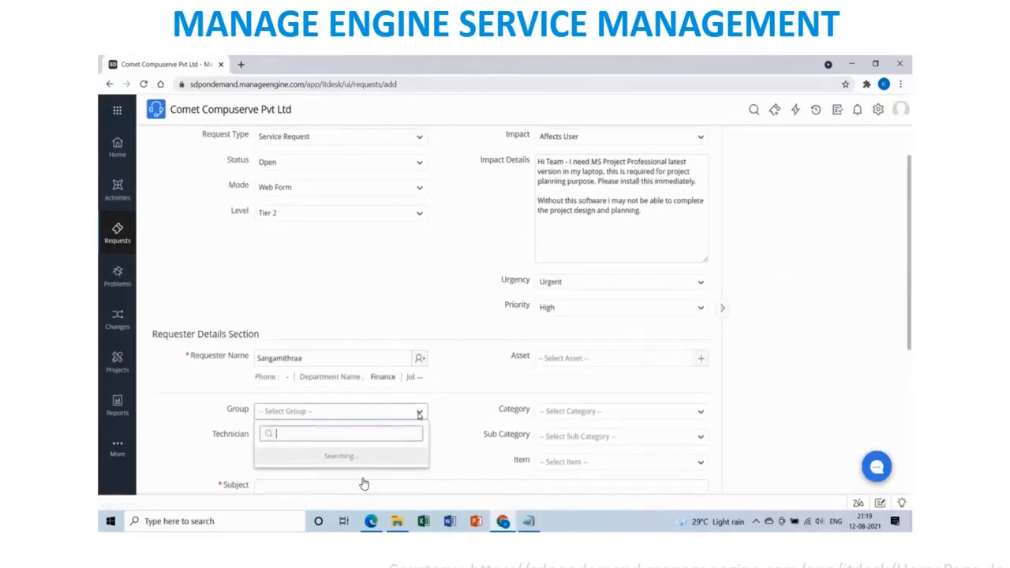
scroll(334, 383, "down", 2)
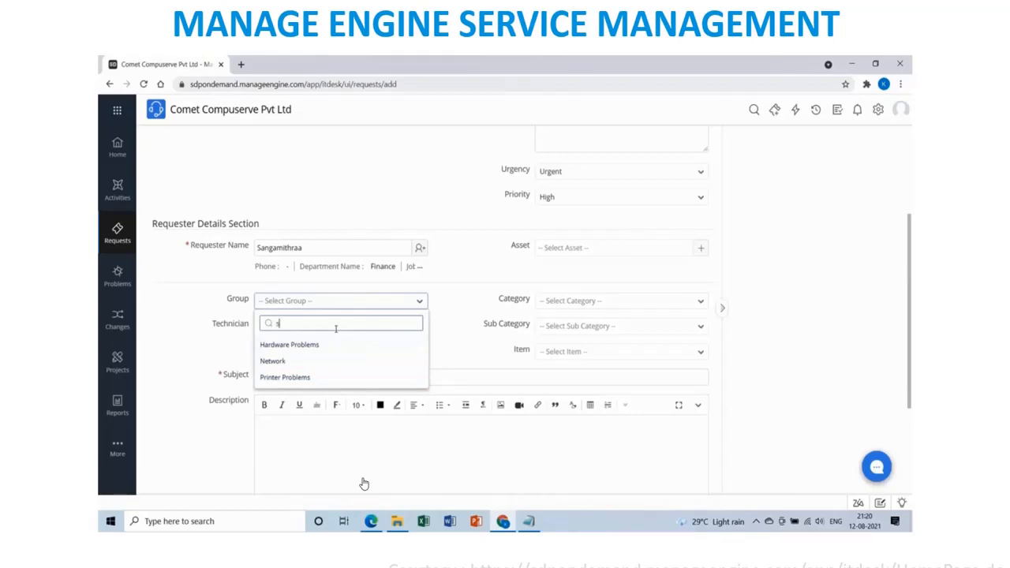
type("oftwa")
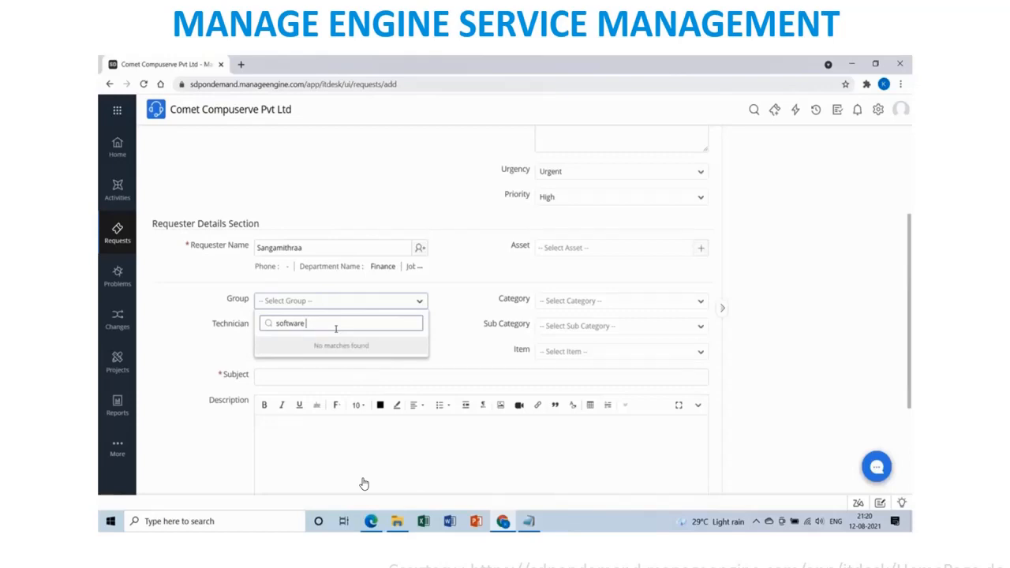
type("re - This")
type(" category")
type(" is")
type(" not ava")
type("ilable as")
type(" of no")
key("BackSpace")
key("BackSpace")
key("BackSpace")
key("BackSpace")
key("BackSpace")
key("BackSpace")
key("BackSpace")
key("BackSpace")
key("BackSpace")
key("BackSpace")
key("BackSpace")
key("BackSpace")
key("BackSpace")
key("BackSpace")
key("BackSpace")
key("BackSpace")
key("BackSpace")
key("BackSpace")
key("BackSpace")
key("BackSpace")
key("BackSpace")
key("BackSpace")
key("BackSpace")
key("BackSpace")
key("BackSpace")
key("BackSpace")
key("BackSpace")
key("BackSpace")
key("BackSpace")
type("we need to create new")
type("category in real")
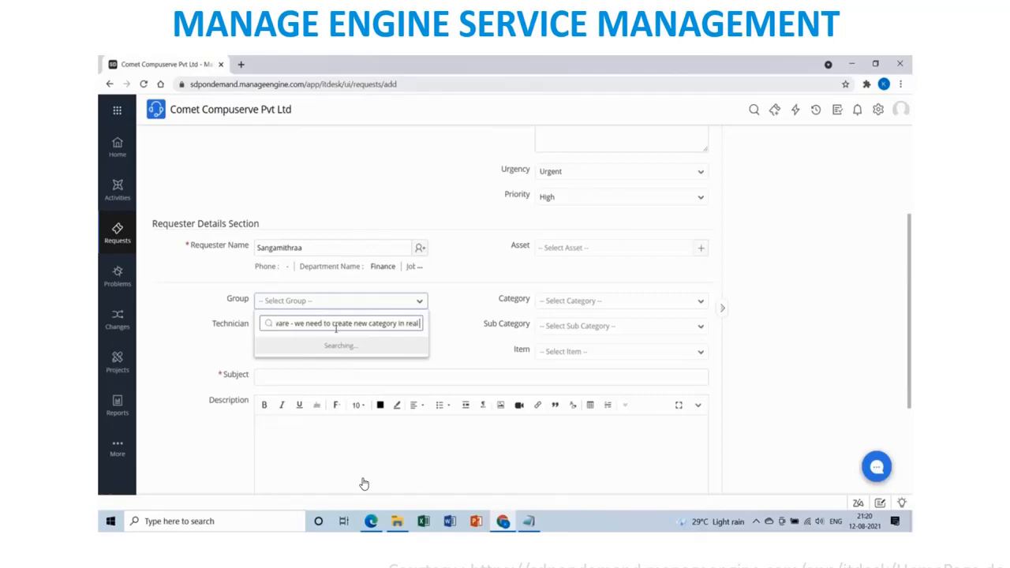
Clear the notes from the group search so Hardware Problems, Network and Printer Problems show.
key("BackSpace")
key("BackSpace")
key("BackSpace")
key("BackSpace")
key("BackSpace")
key("BackSpace")
key("BackSpace")
key("BackSpace")
key("BackSpace")
key("BackSpace")
key("BackSpace")
key("BackSpace")
key("BackSpace")
key("BackSpace")
key("BackSpace")
key("BackSpace")
key("BackSpace")
key("BackSpace")
key("BackSpace")
key("BackSpace")
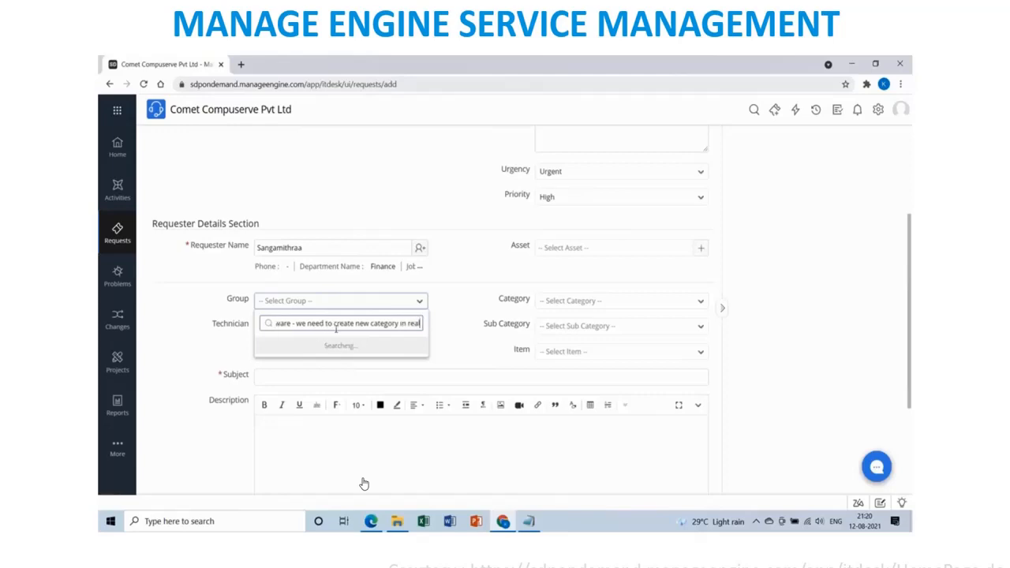
key("BackSpace")
key("BackSpace")
key("BackSpace")
key("BackSpace")
key("BackSpace")
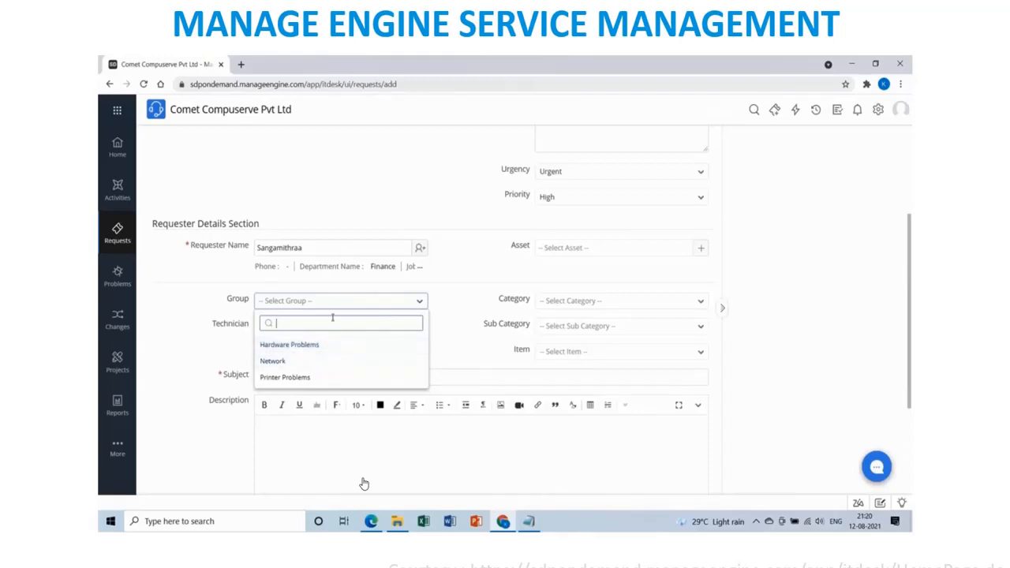
type("Now limited with few c")
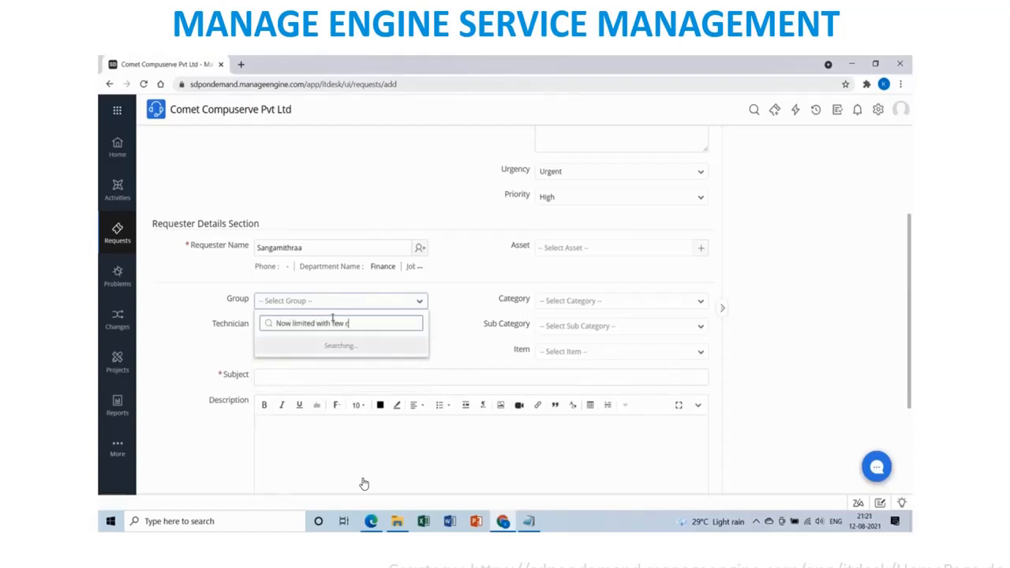
type("ategrogory")
key("BackSpace")
key("BackSpace")
key("BackSpace")
key("BackSpace")
key("BackSpace")
key("BackSpace")
key("BackSpace")
key("BackSpace")
key("BackSpace")
key("BackSpace")
key("BackSpace")
key("BackSpace")
key("BackSpace")
key("BackSpace")
key("BackSpace")
key("BackSpace")
key("BackSpace")
key("BackSpace")
key("BackSpace")
key("BackSpace")
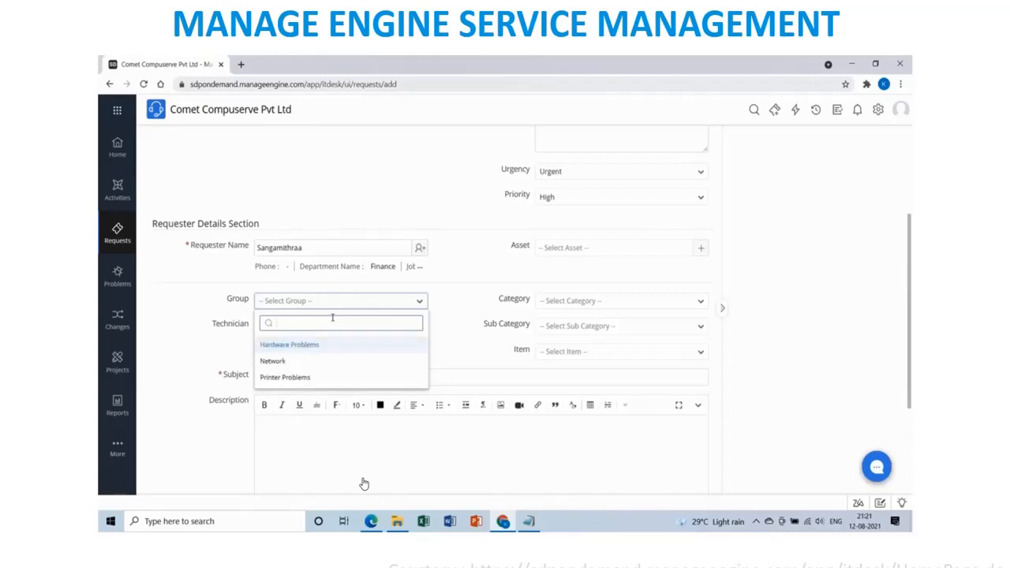
type("future w")
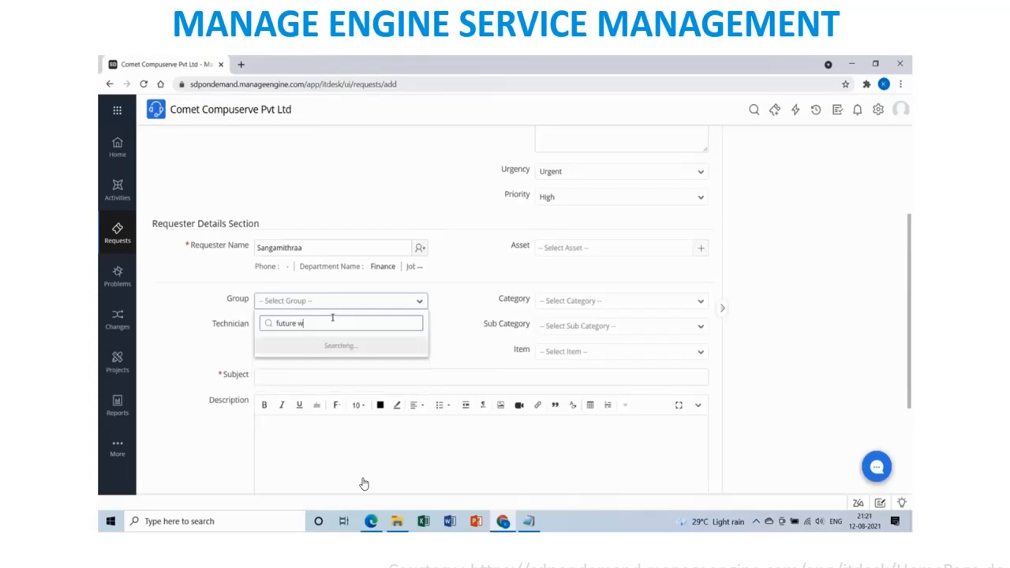
type("e need to add these")
key("BackSpace")
key("BackSpace")
key("BackSpace")
key("BackSpace")
key("BackSpace")
key("BackSpace")
key("BackSpace")
key("BackSpace")
key("BackSpace")
key("BackSpace")
key("BackSpace")
key("BackSpace")
key("BackSpace")
key("BackSpace")
key("BackSpace")
key("BackSpace")
key("BackSpace")
key("BackSpace")
key("BackSpace")
key("BackSpace")
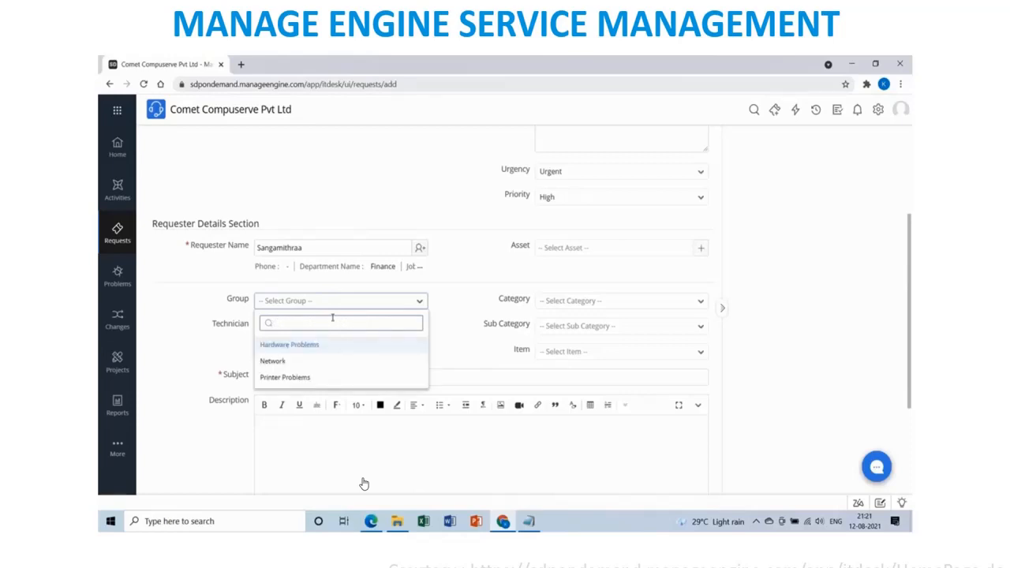
Set Group to Hardware Problems, assign the second technician, and set Category to Software.
left_click(324, 345)
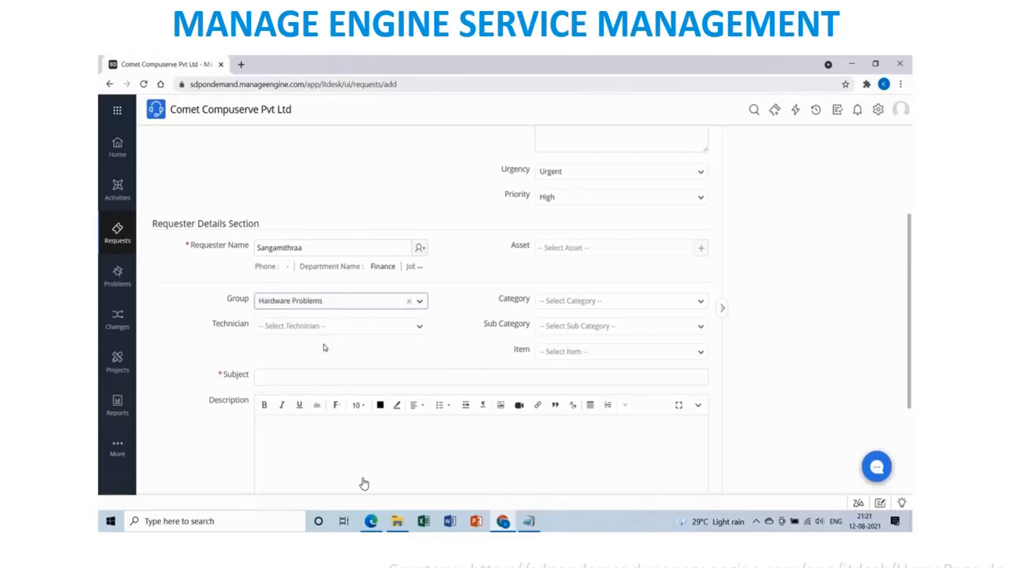
left_click(341, 328)
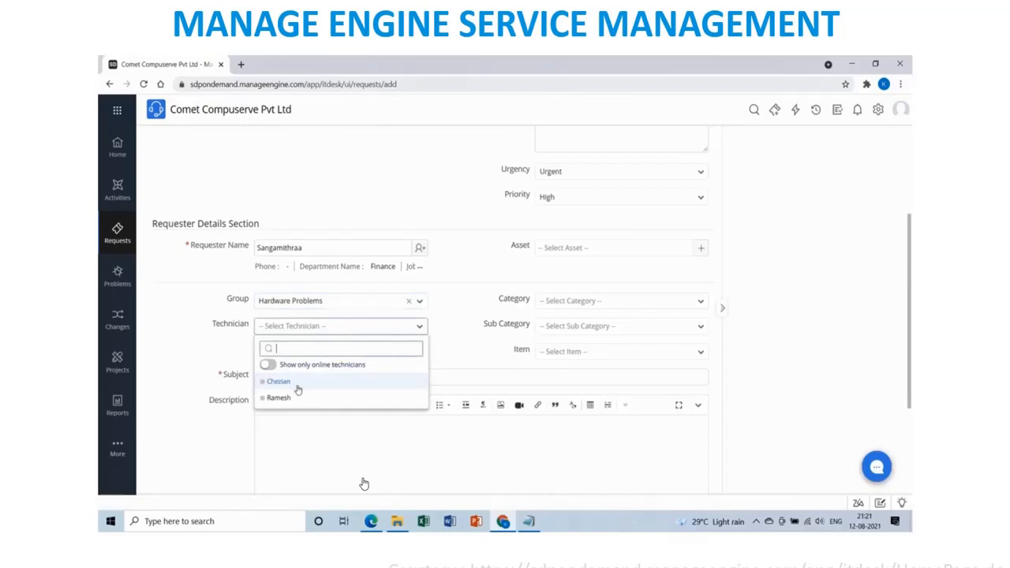
left_click(294, 398)
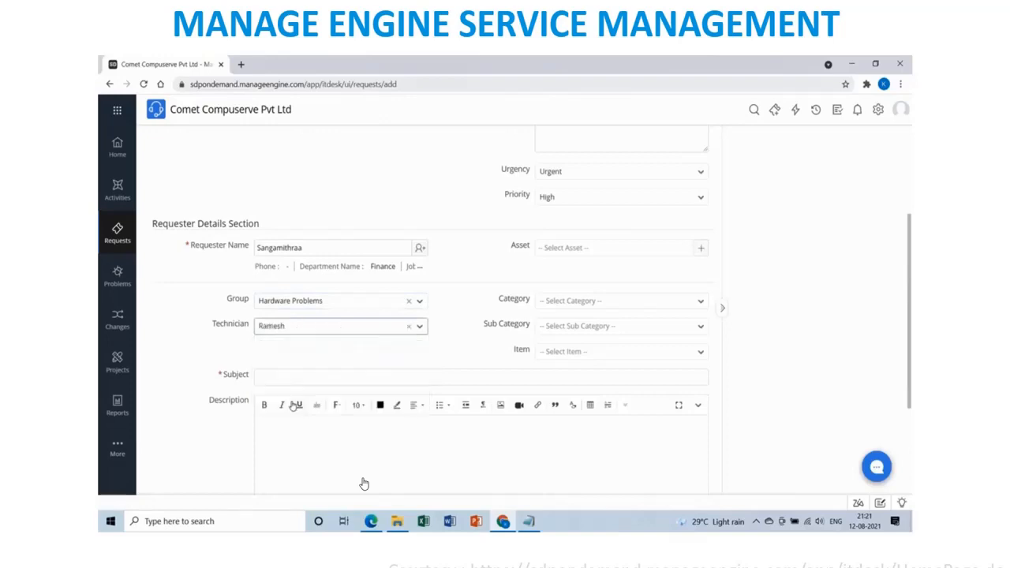
left_click(696, 308)
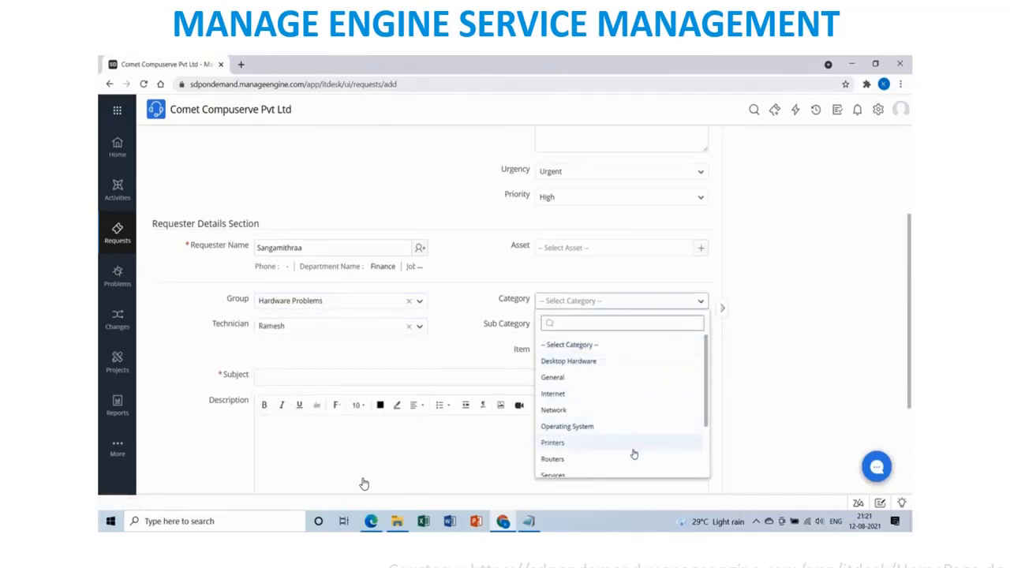
scroll(634, 454, "down", 2)
left_click(612, 419)
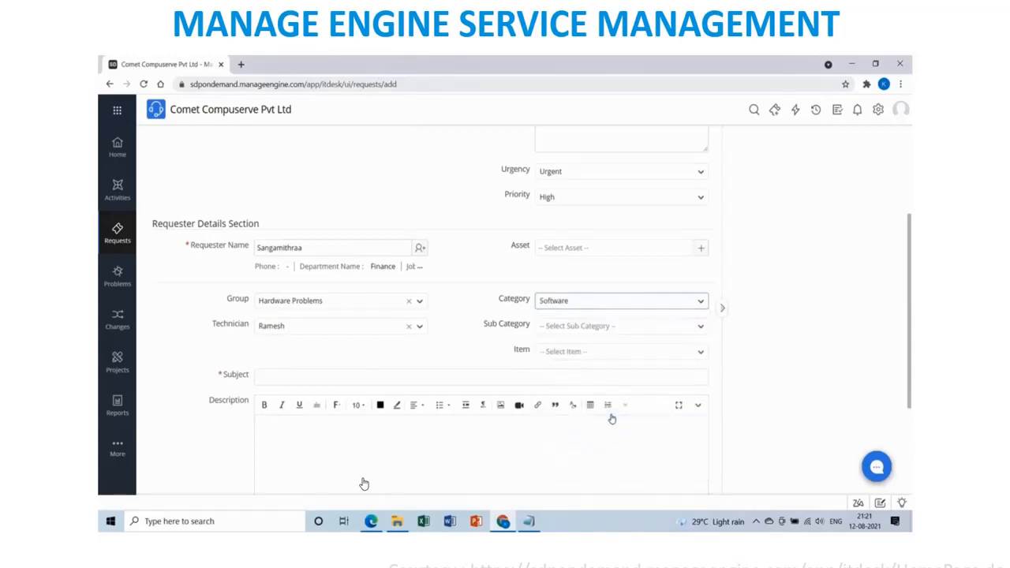
Set Sub Category to MS Office and Item to Install.
left_click(687, 328)
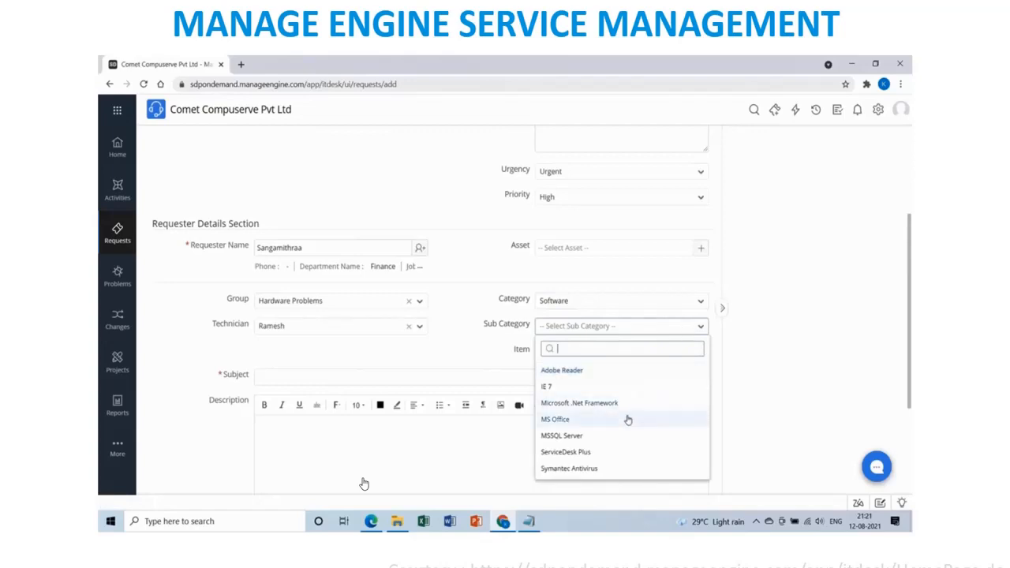
scroll(627, 418, "down", 1)
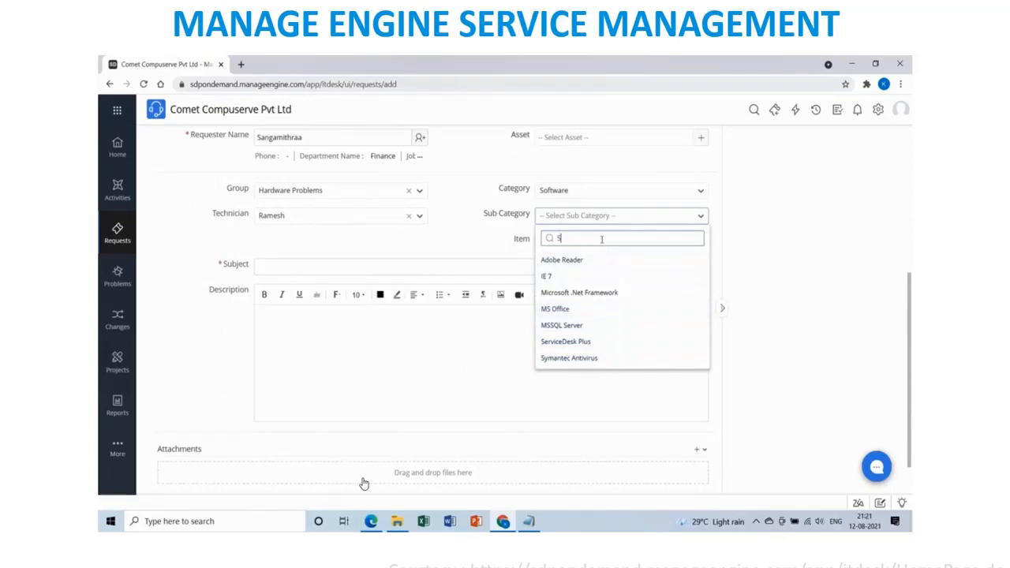
type("inc")
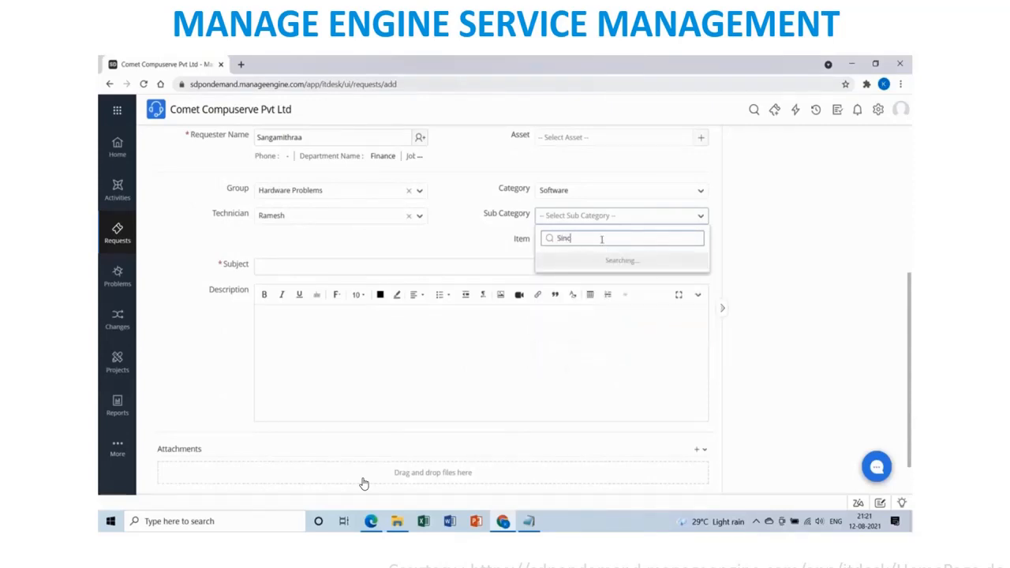
type("e MS Project not available choose MS")
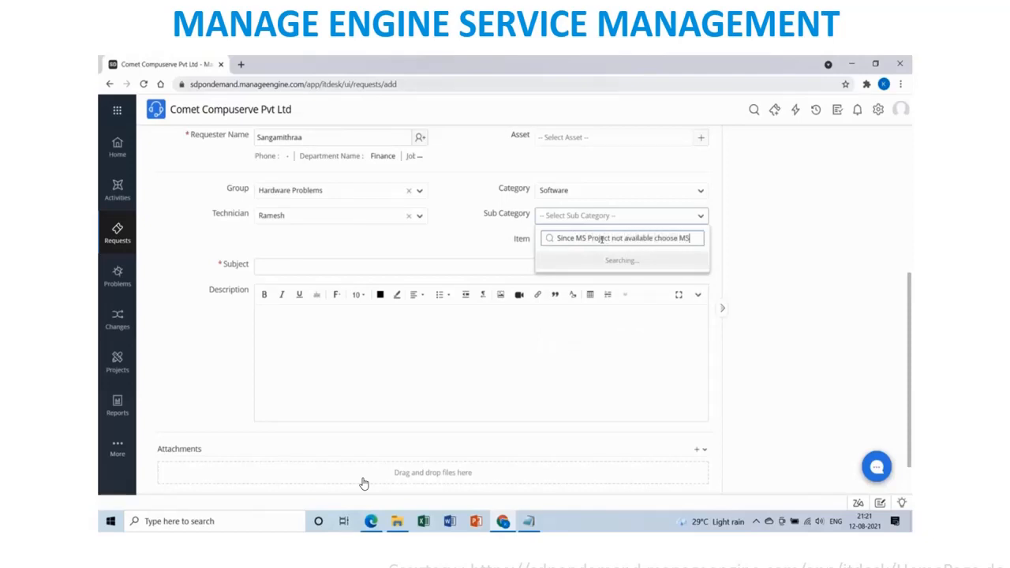
type("Offic")
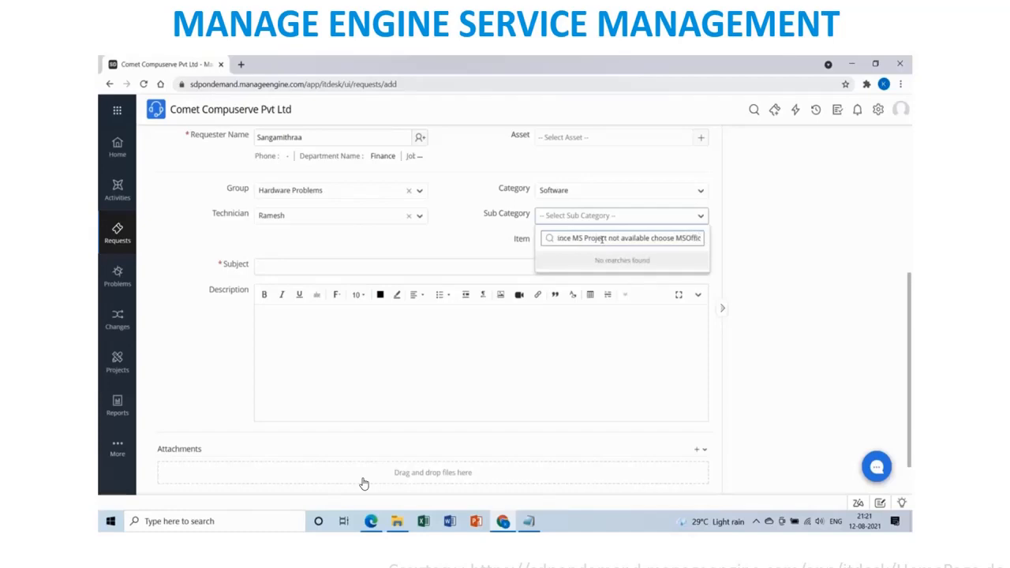
key("BackSpace")
key("BackSpace")
key("BackSpace")
key("BackSpace")
key("BackSpace")
key("BackSpace")
key("BackSpace")
key("BackSpace")
key("BackSpace")
key("BackSpace")
key("BackSpace")
key("BackSpace")
key("BackSpace")
key("BackSpace")
key("BackSpace")
key("BackSpace")
key("BackSpace")
key("BackSpace")
key("BackSpace")
key("BackSpace")
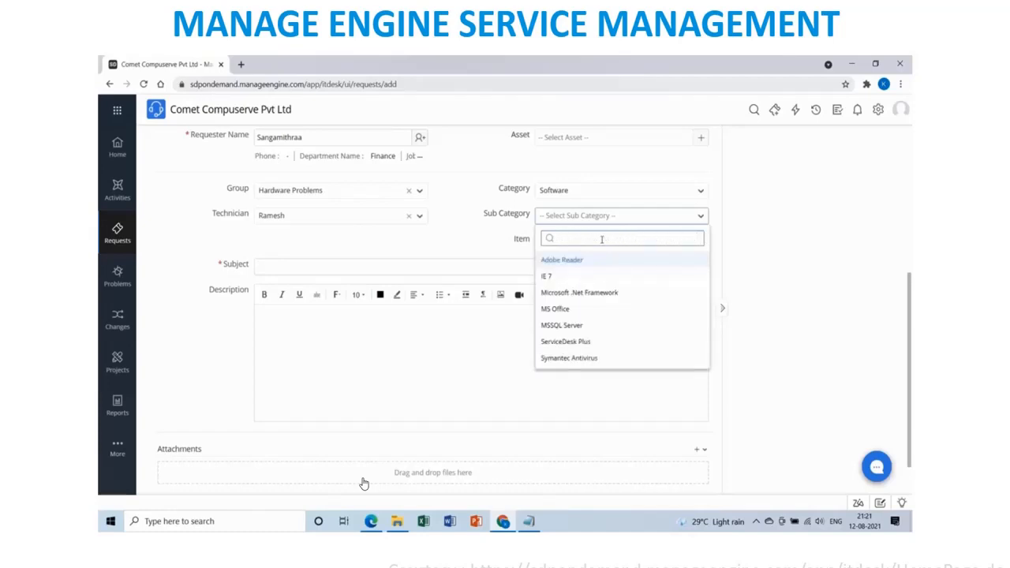
left_click(565, 310)
left_click(594, 244)
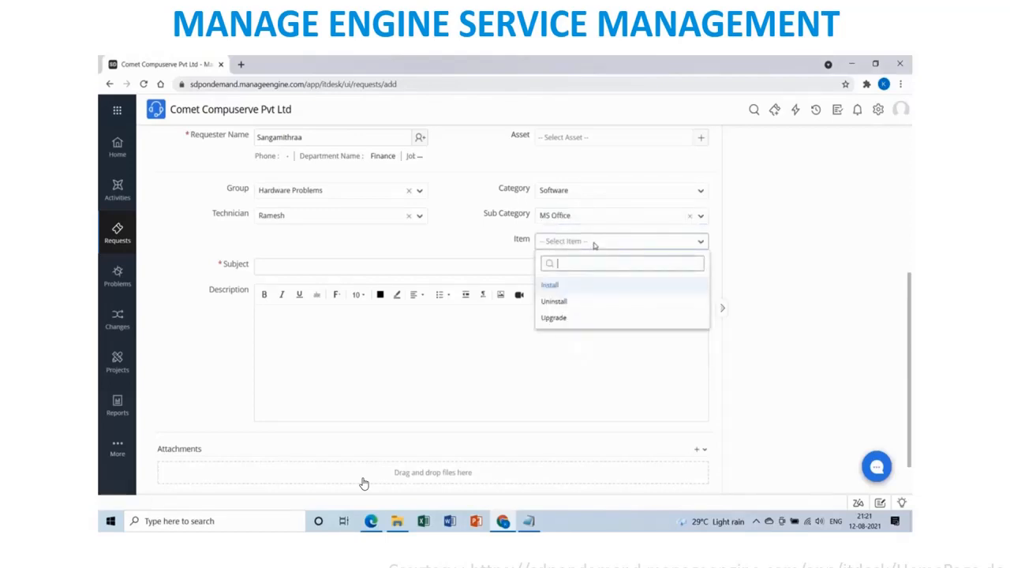
left_click(571, 289)
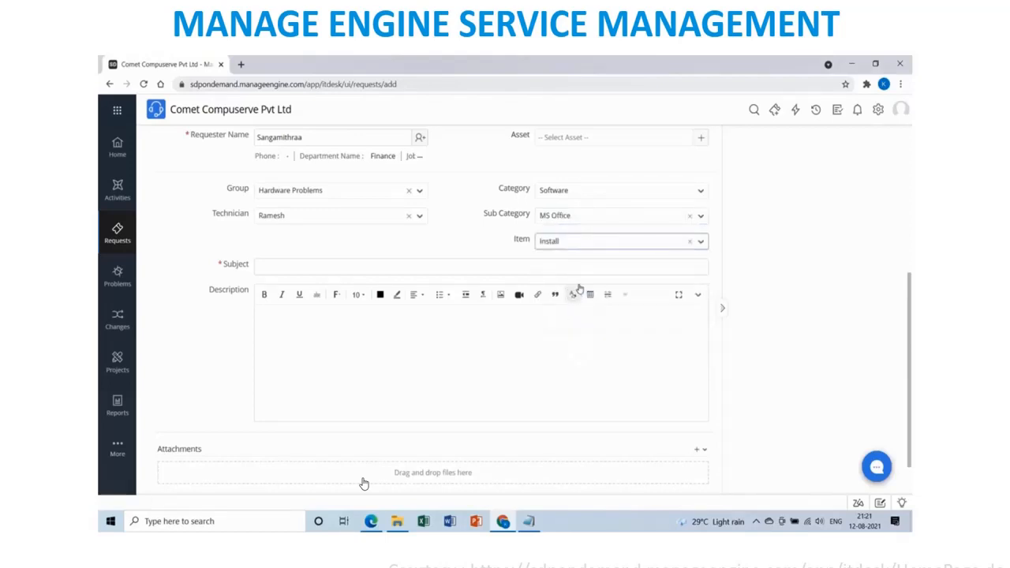
Enter the subject 'Installation of MS Project Professional latest Version'.
left_click(330, 265)
type("Inst")
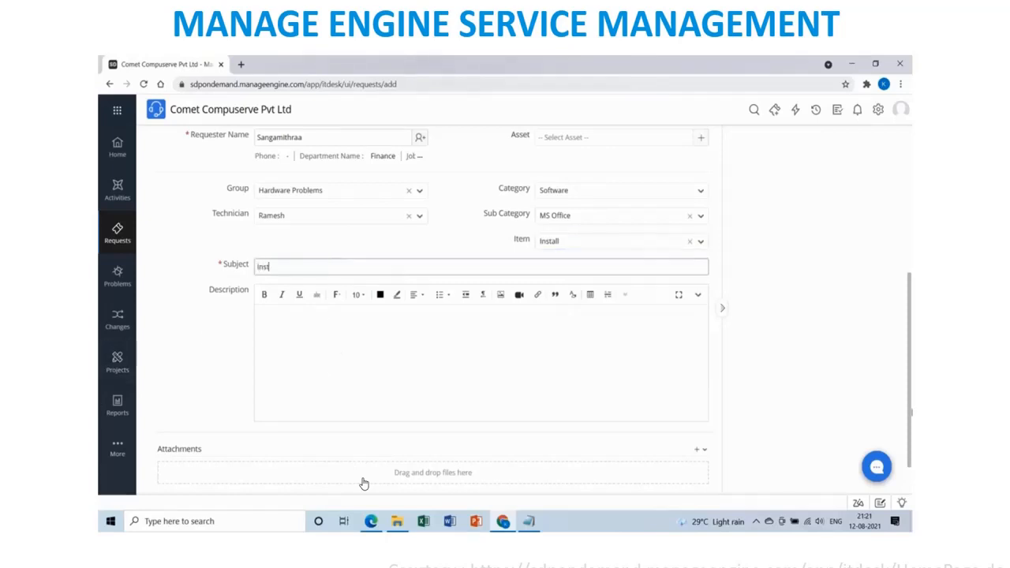
type("allation of MS")
type(" Project Pfo")
type("rofessioa")
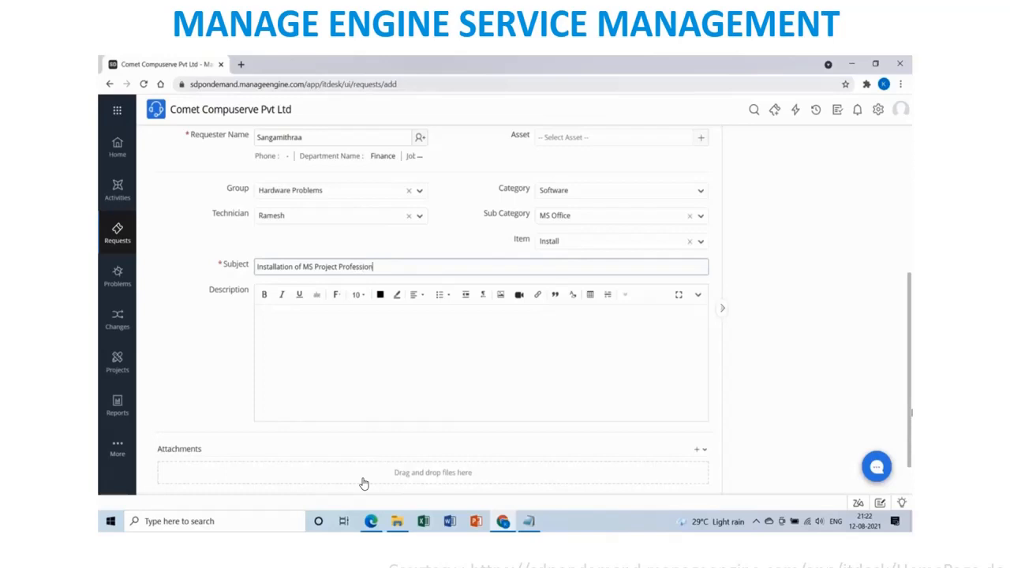
type(" latest Ed")
key("BackSpace")
key("BackSpace")
key("BackSpace")
key("BackSpace")
type("Version")
Copy the impact details into Description, add a Regards sign-off, and submit the request.
scroll(400, 363, "up", 3)
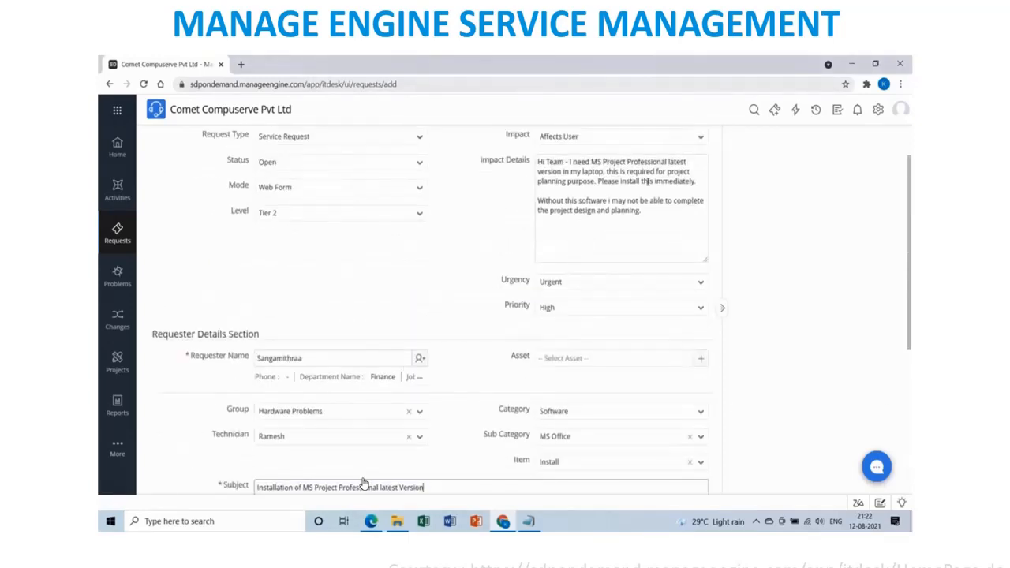
left_click_drag(642, 213, 537, 161)
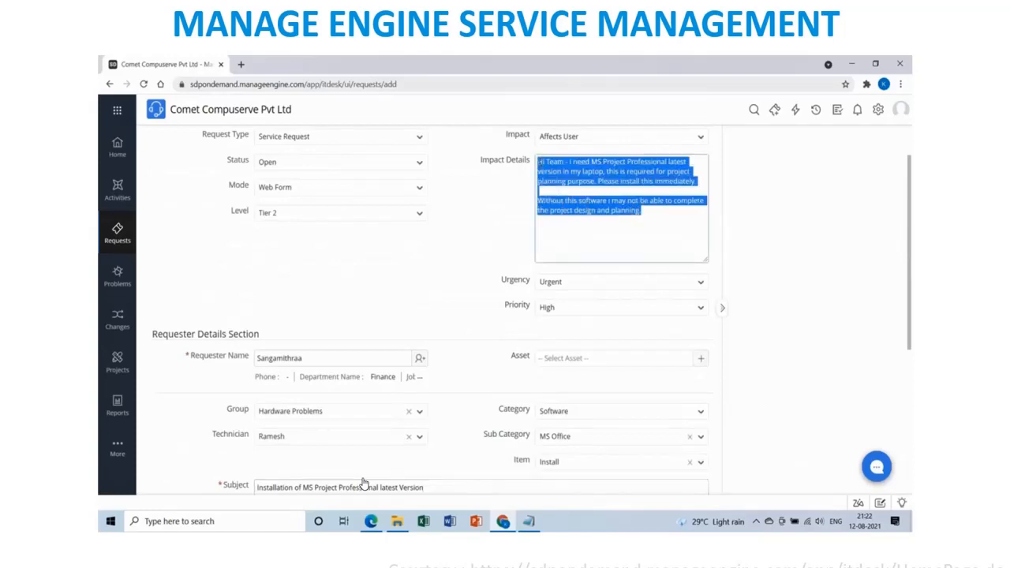
scroll(363, 483, "down", 4)
left_click(560, 301)
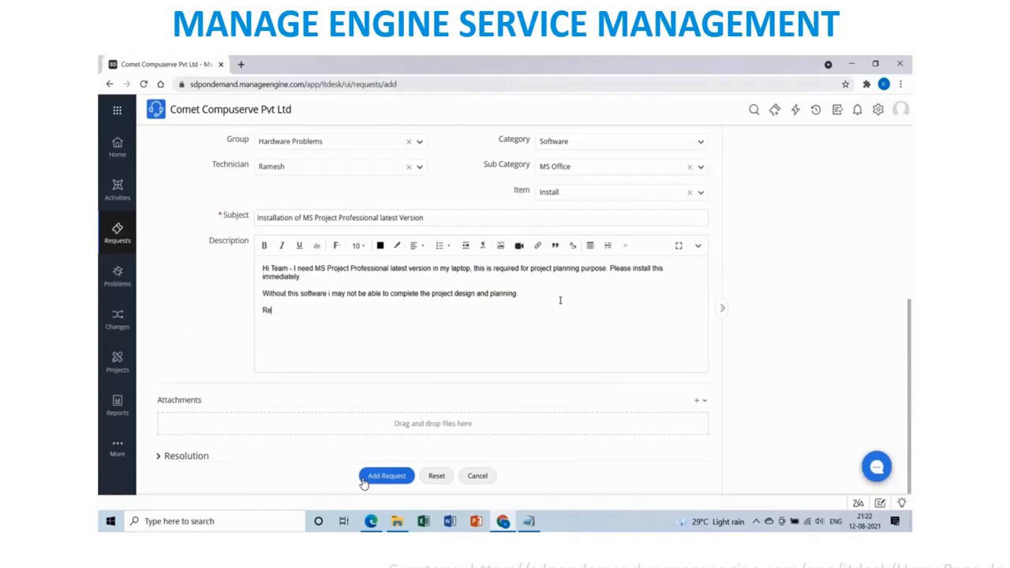
type("Regards")
key("shift+Return")
type("Sangamithraa")
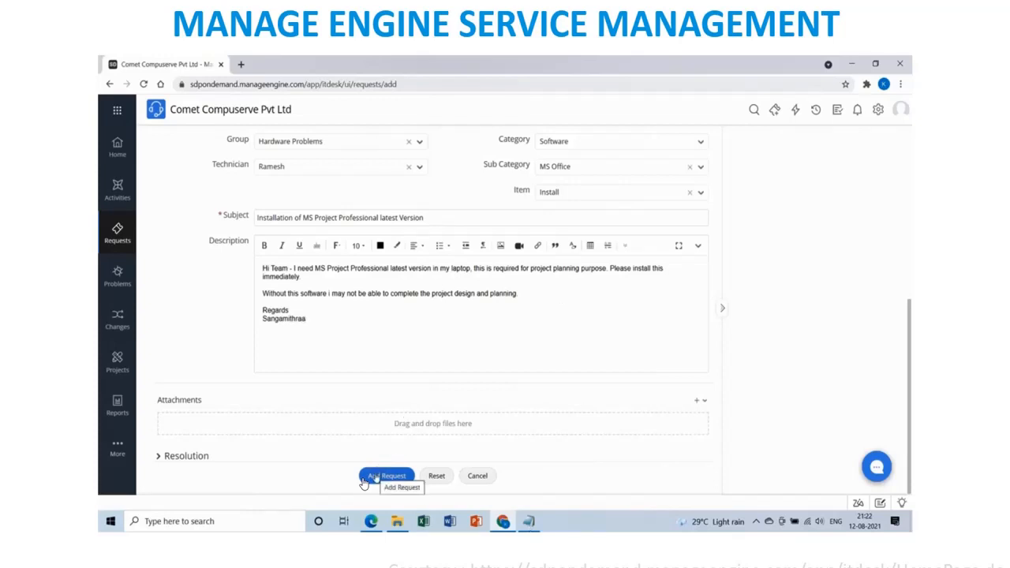
left_click(363, 480)
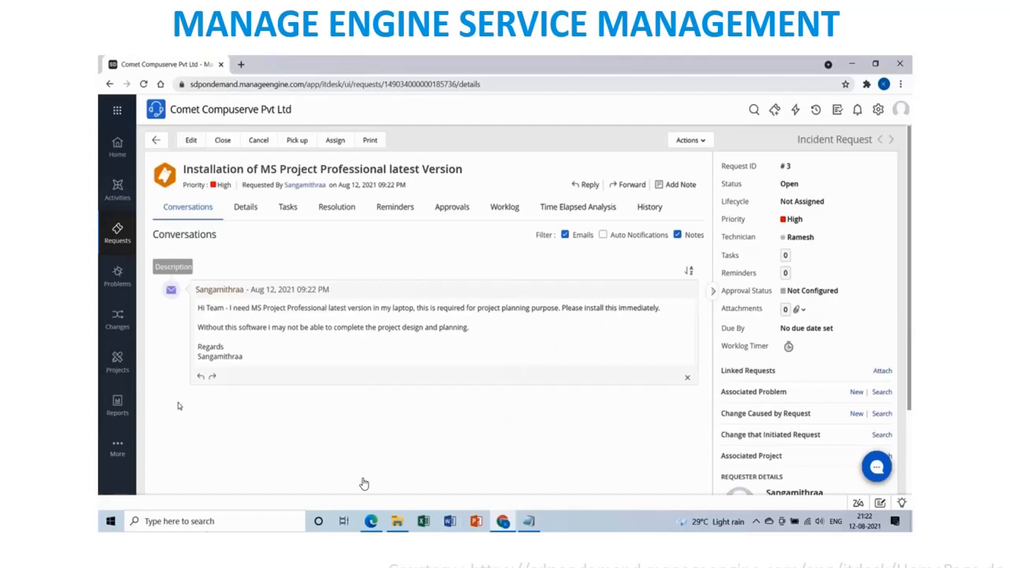
Check the Status list without changing it, then bring up request #3's Assign dialog.
left_click(802, 186)
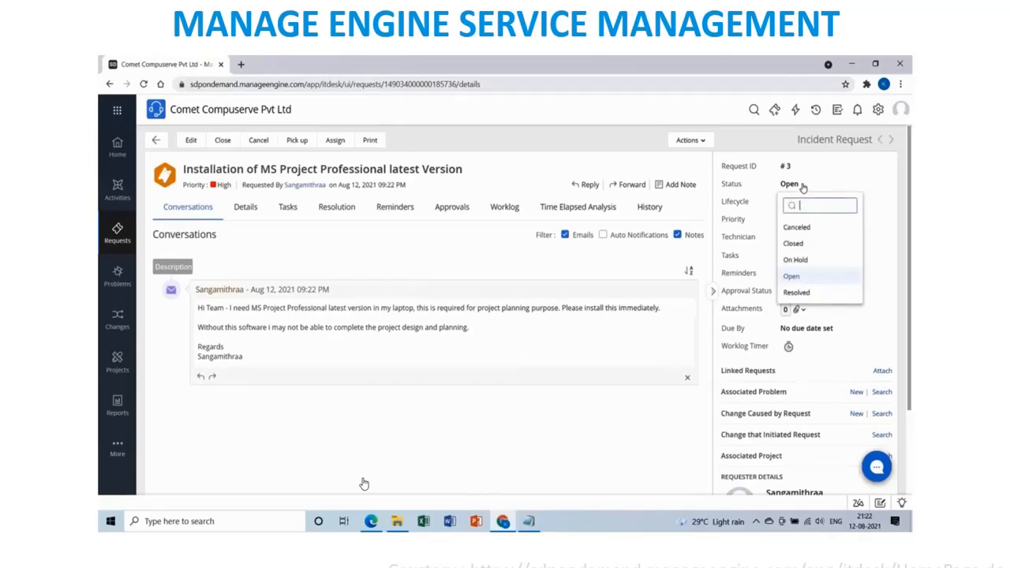
left_click(529, 395)
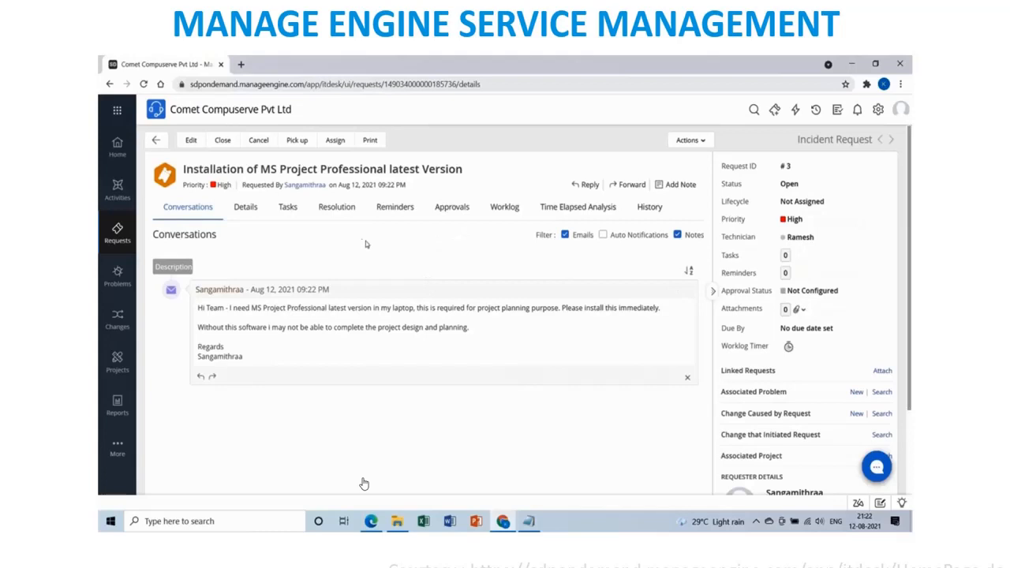
left_click(336, 140)
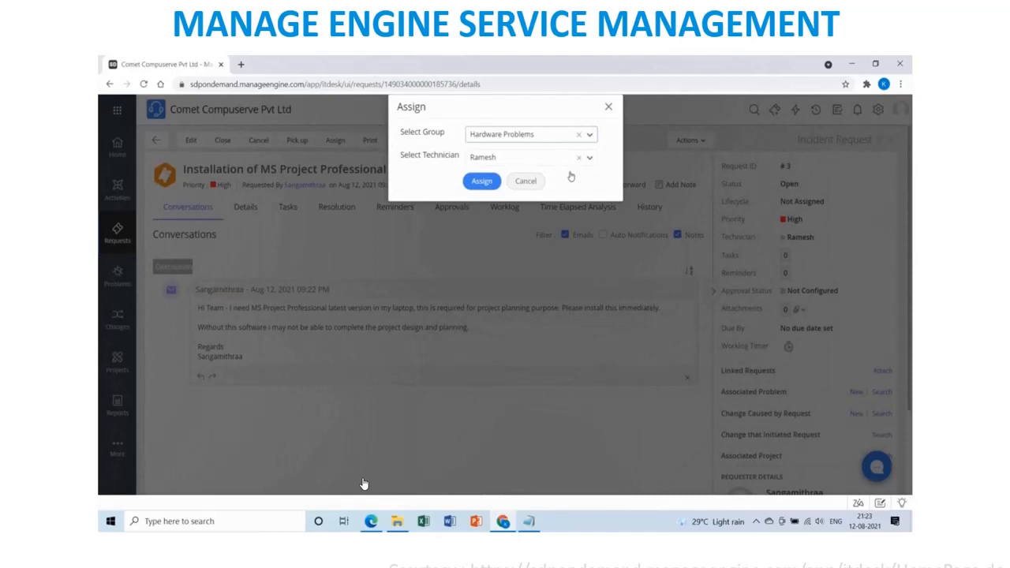
Confirm the Hardware Problems assignment and pick up request #3 yourself.
left_click(483, 181)
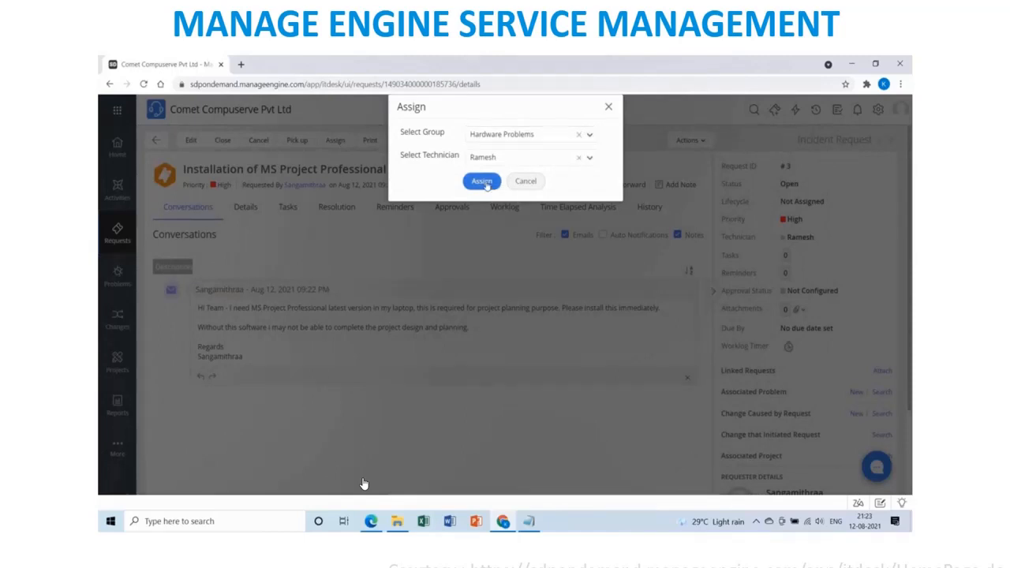
left_click(485, 181)
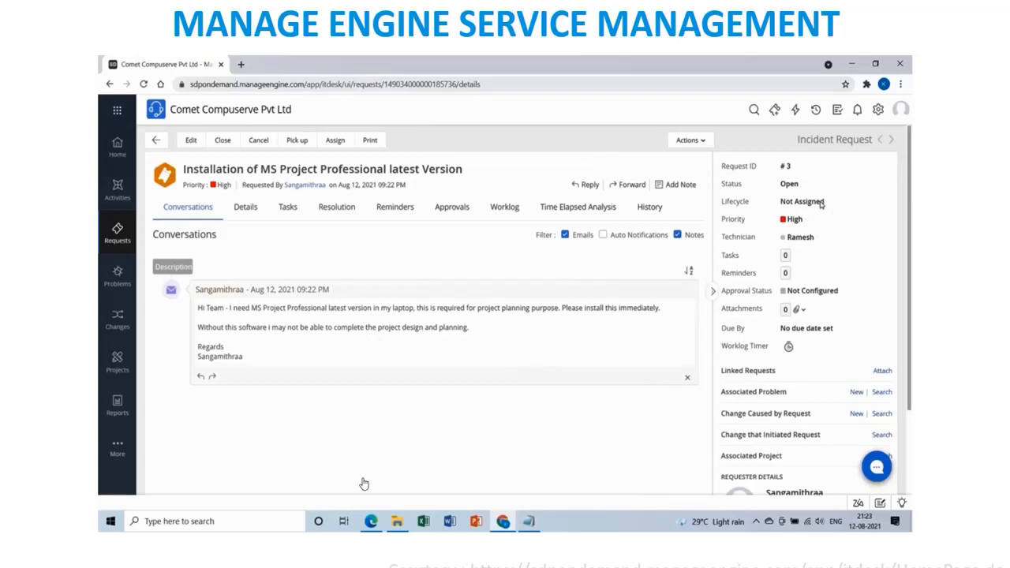
left_click(292, 140)
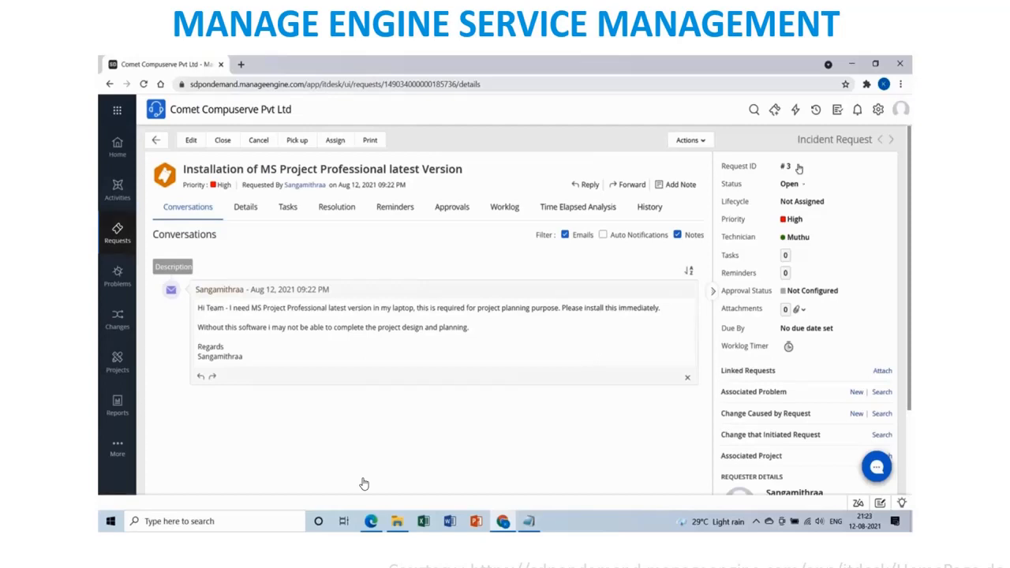
Start a worklog on request #3 with another technician as owner, keeping the default worklog type.
left_click(699, 147)
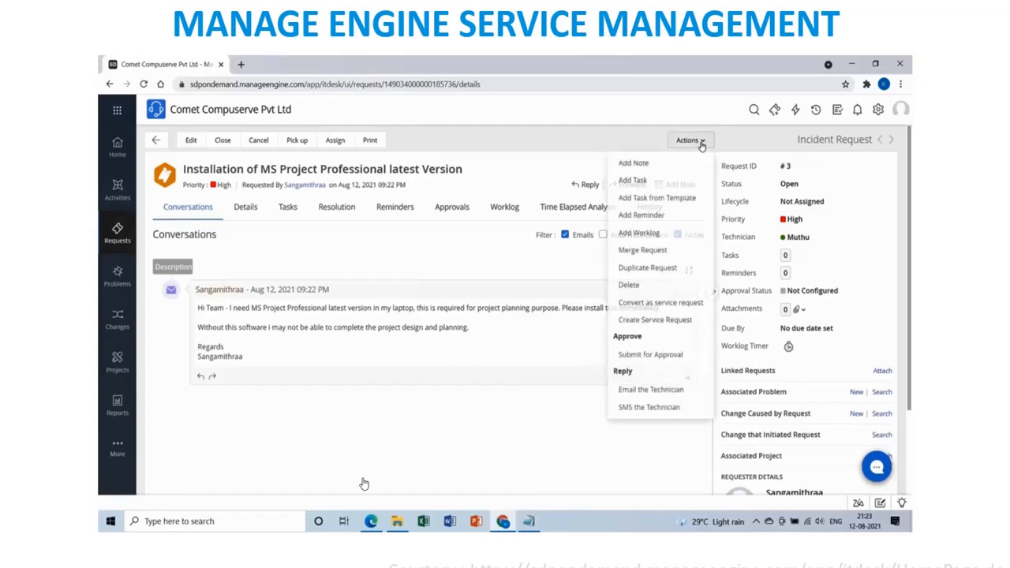
left_click(651, 232)
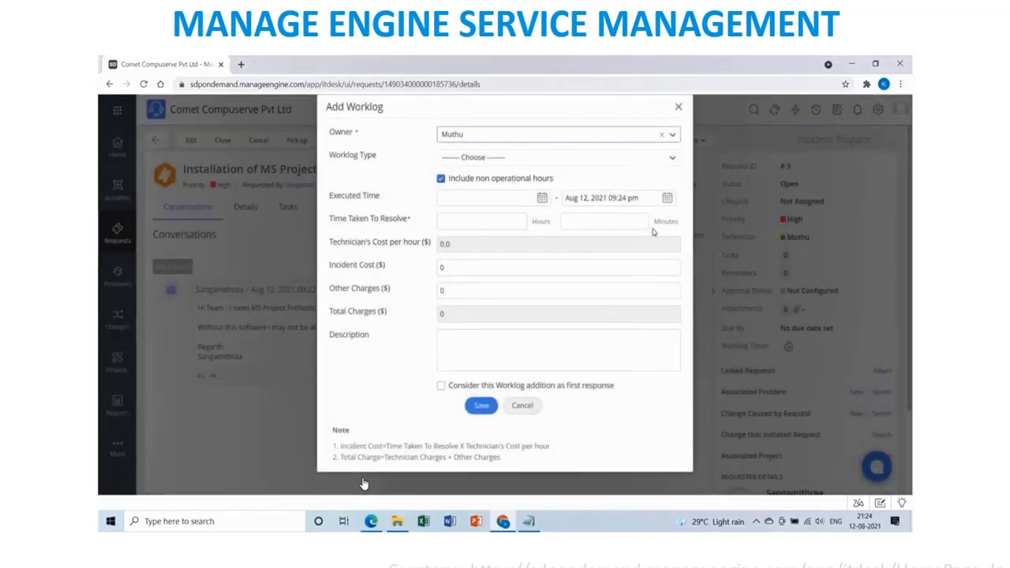
left_click(512, 141)
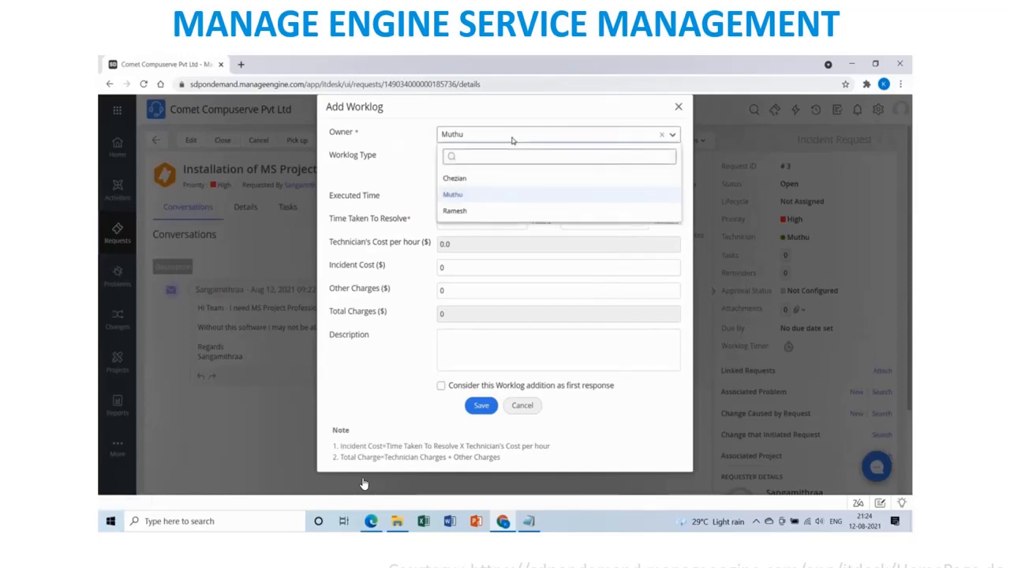
left_click(477, 211)
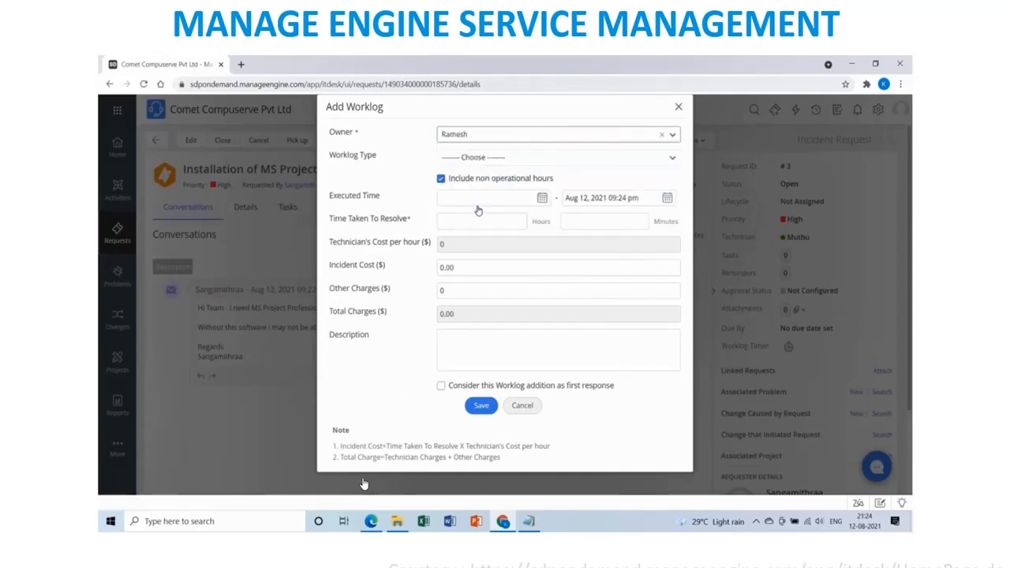
left_click(496, 160)
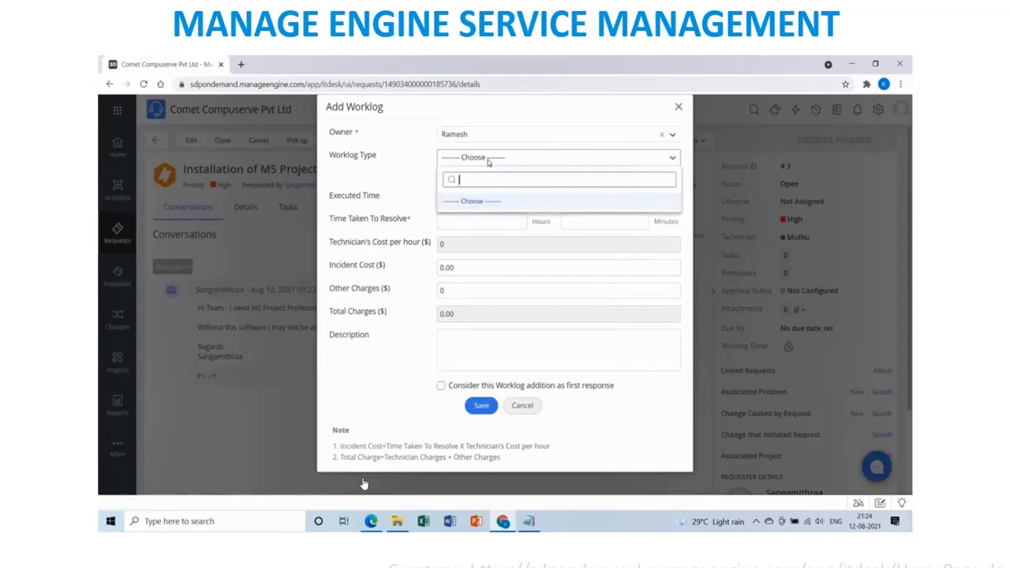
left_click(400, 162)
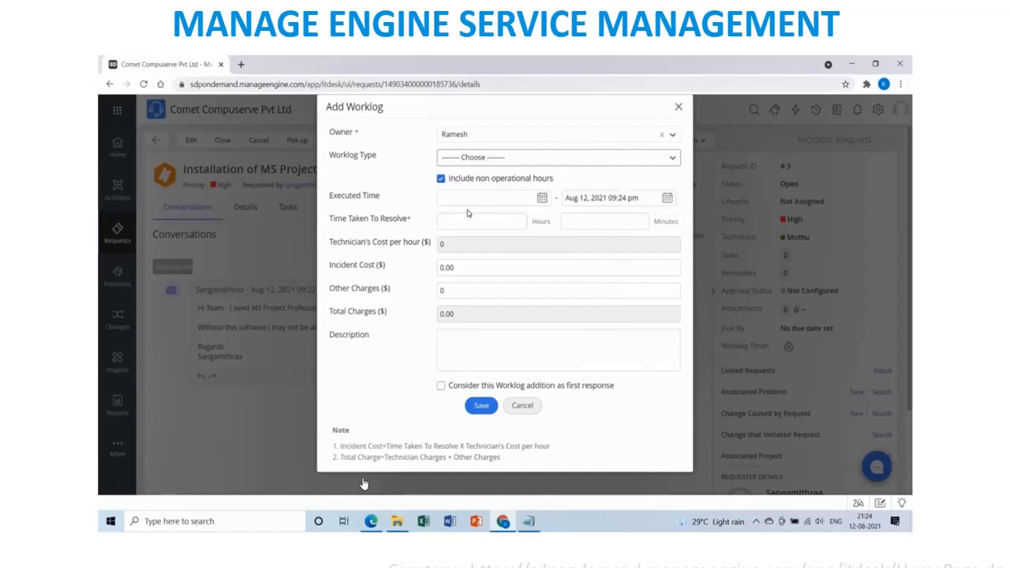
Write the worklog description 'Hi, We have received your ticket, we will get back to you with immediate support.'.
left_click(462, 340)
type("Hi")
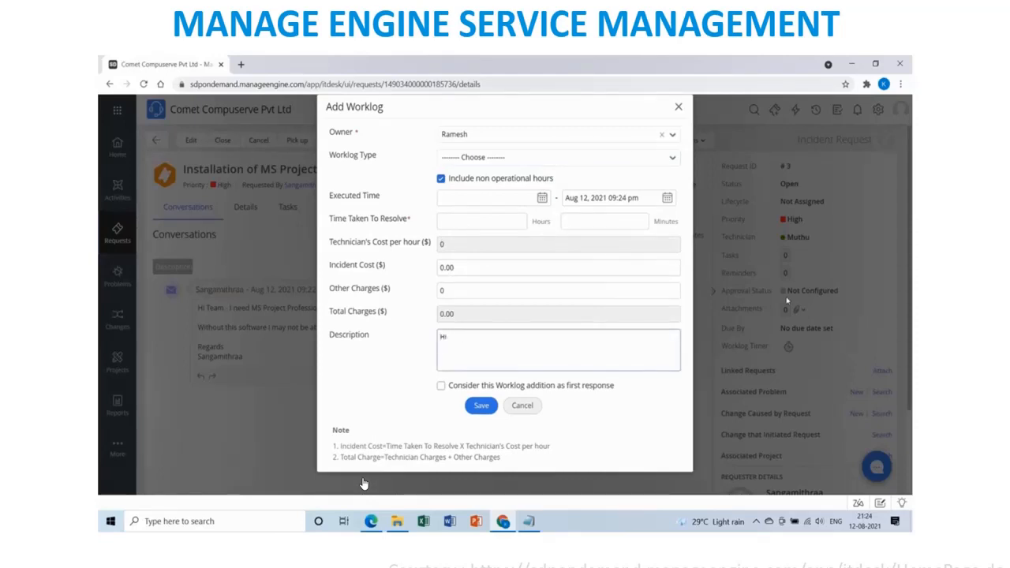
type(", We have rec")
type("ieve")
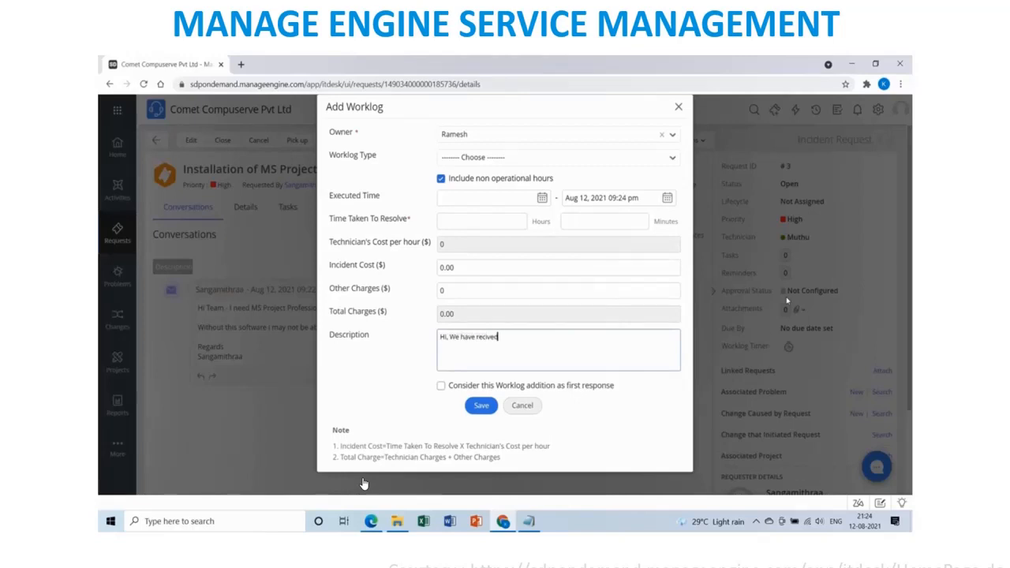
key("BackSpace")
key("BackSpace")
key("BackSpace")
type("e")
key("BackSpace")
key("BackSpace")
type("eive")
key("BackSpace")
key("BackSpace")
key("BackSpace")
type("ived your ticket, we will get back ")
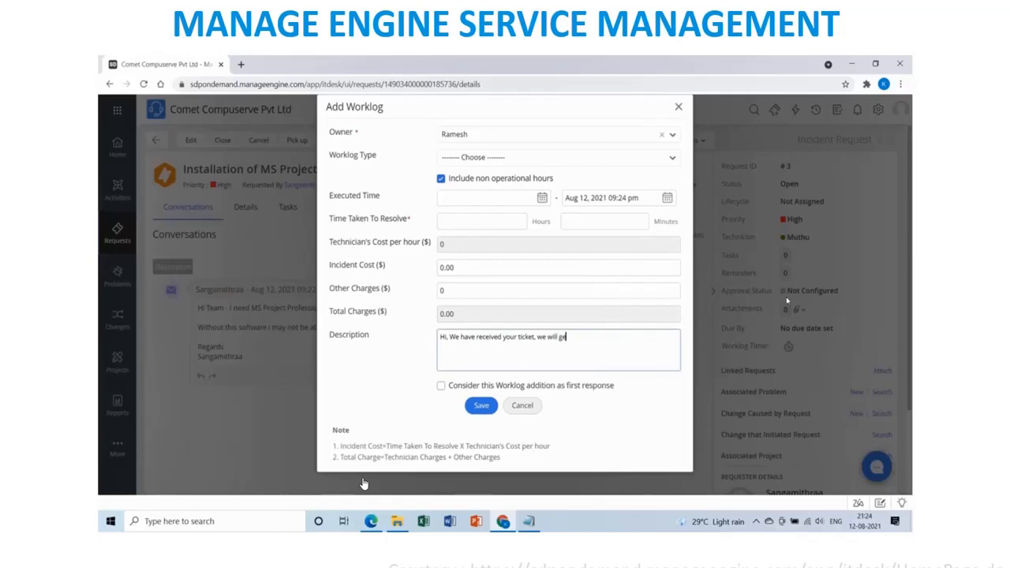
type("to you with immediate support")
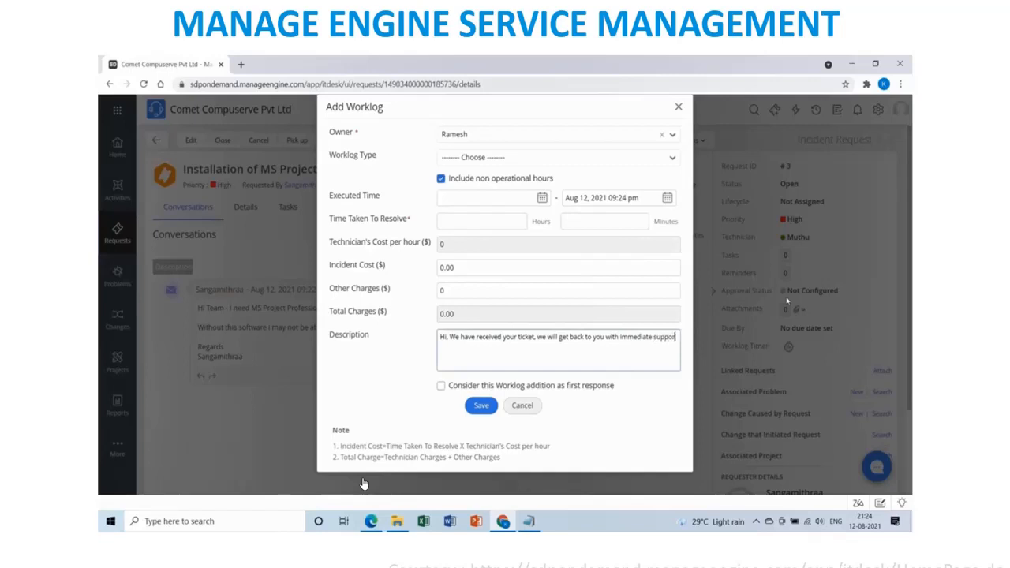
type(".")
Sign the worklog 'Support Team' / 'Comet Compuserve' and save it.
key("Return")
key("Return")
type("Support Team")
key("Return")
type("Comet COm")
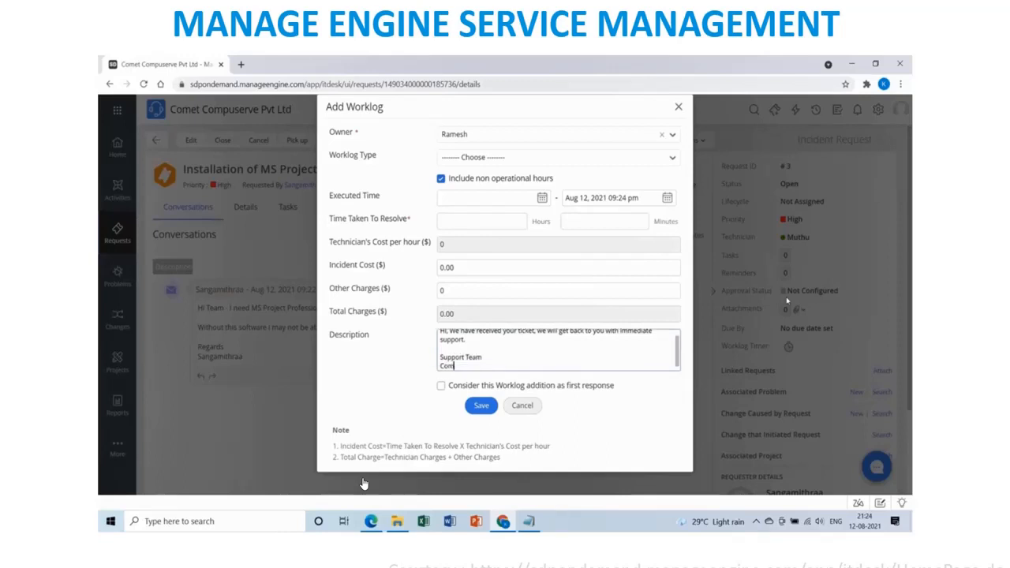
type("pu")
key("BackSpace")
key("BackSpace")
key("BackSpace")
key("BackSpace")
type("ompuserve")
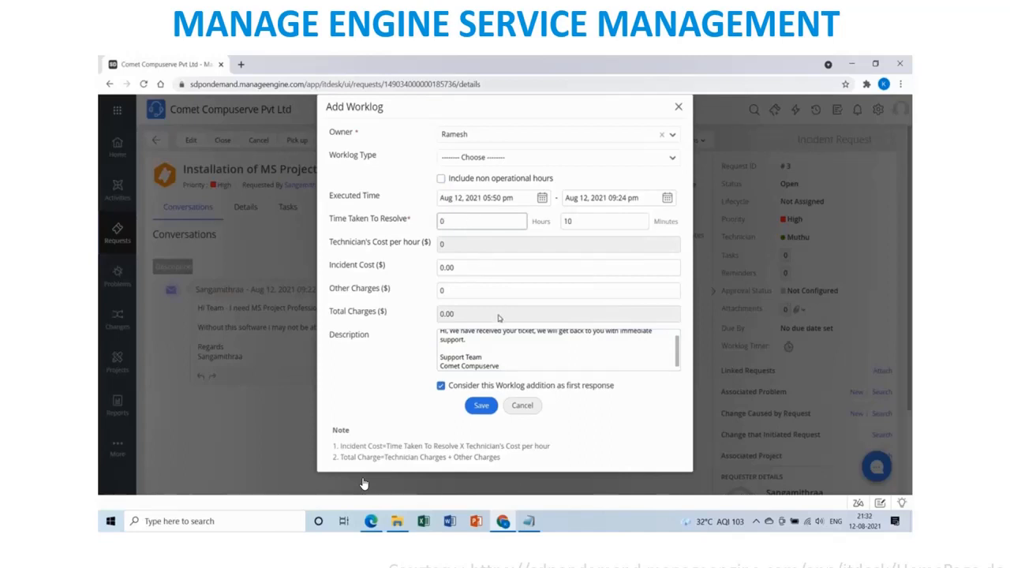
left_click(486, 407)
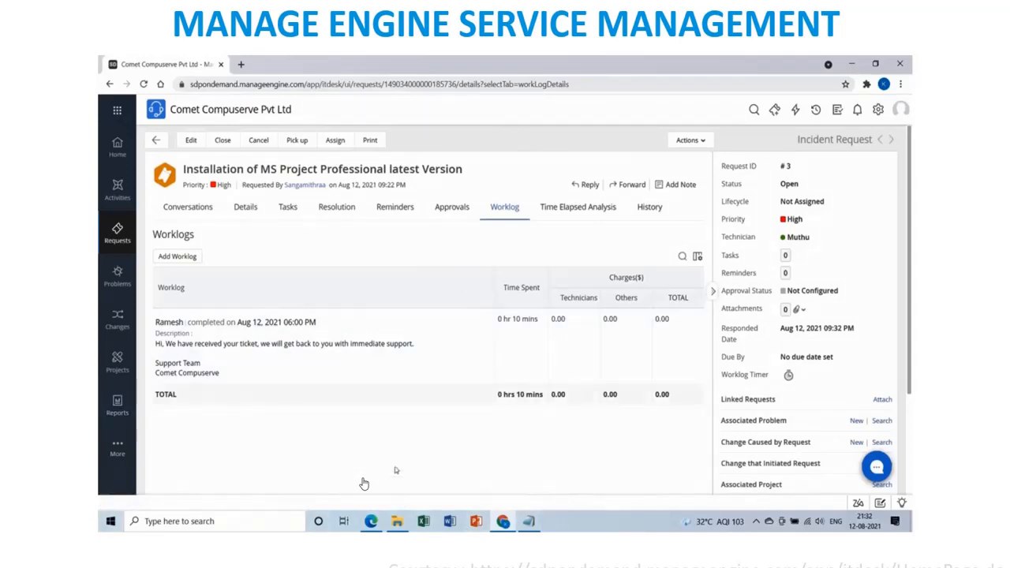
Change the request status from Open to On Hold.
left_click(798, 186)
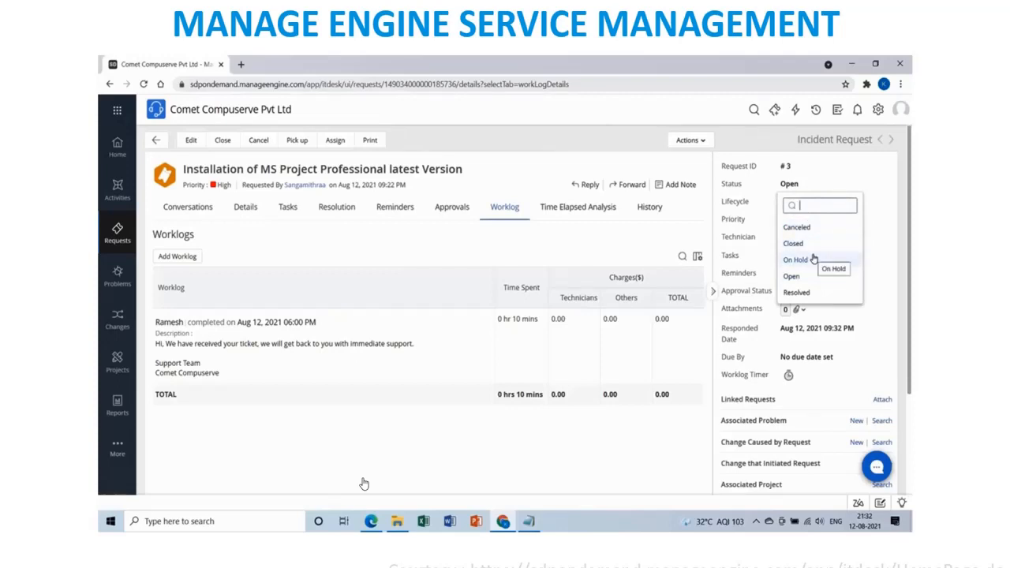
left_click(814, 259)
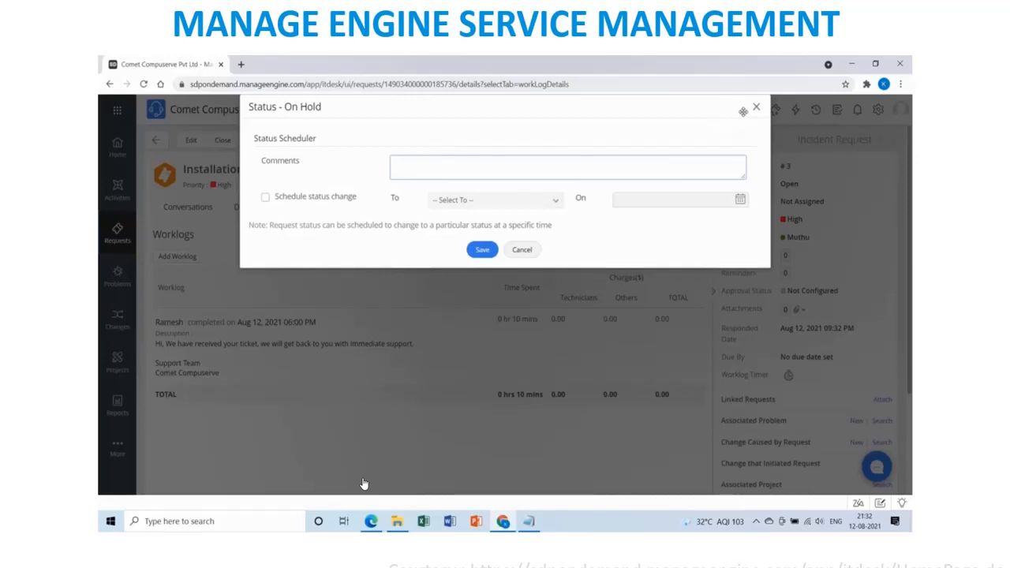
Enter the On Hold comment: asset included in SCCM Package, auto-pushed to the laptop, keep it on network.
type("We have included")
type("your asset in SCCM")
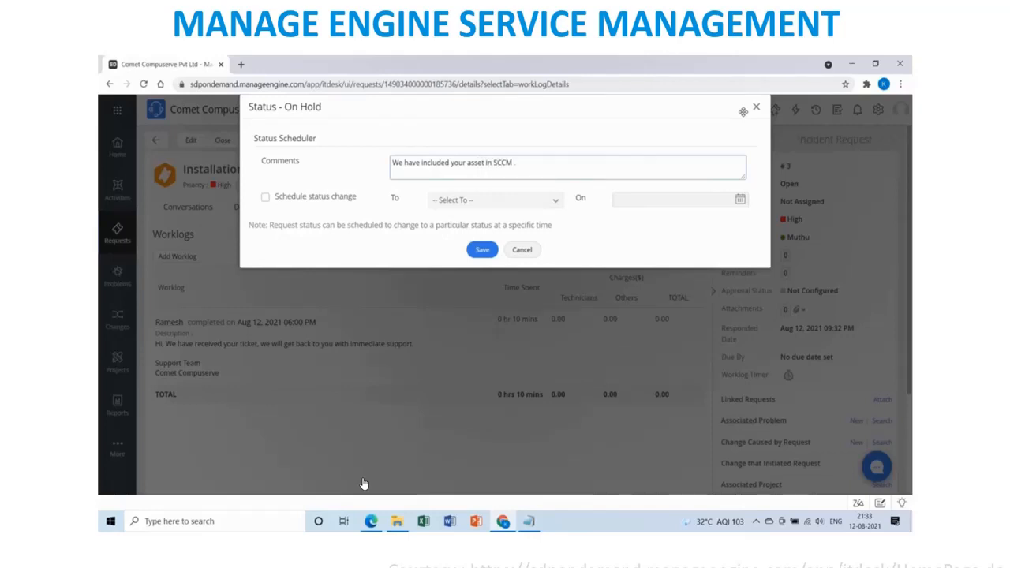
type(" Package, It will be automaticall")
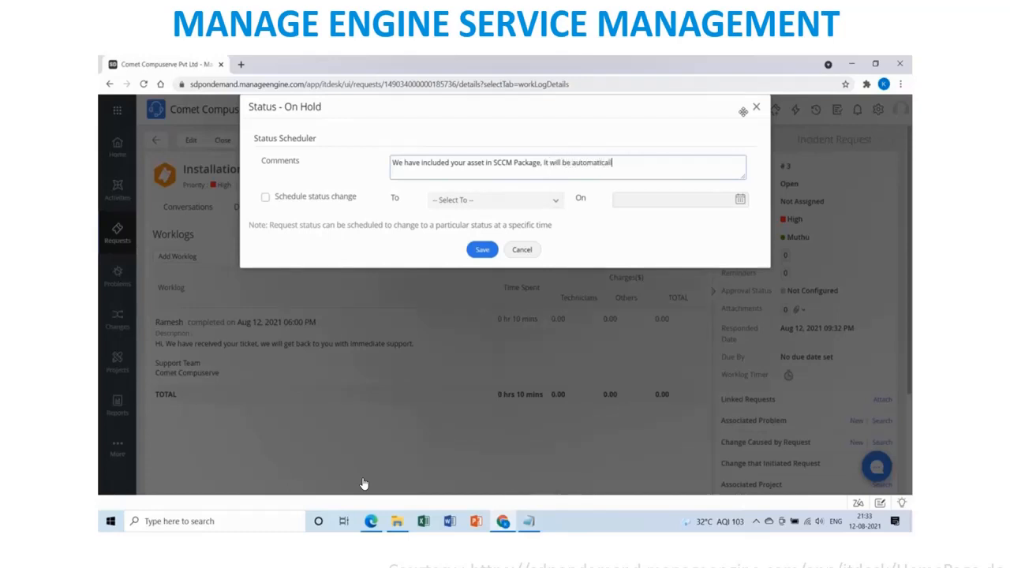
type("y pushed to the laptop . Keep the laptop")
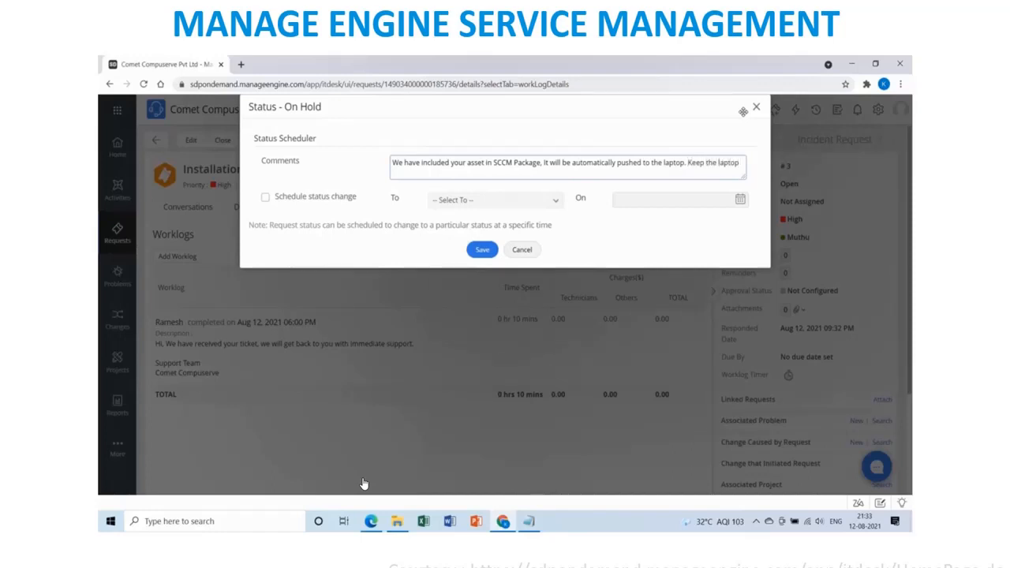
type(" in network for next few hours.")
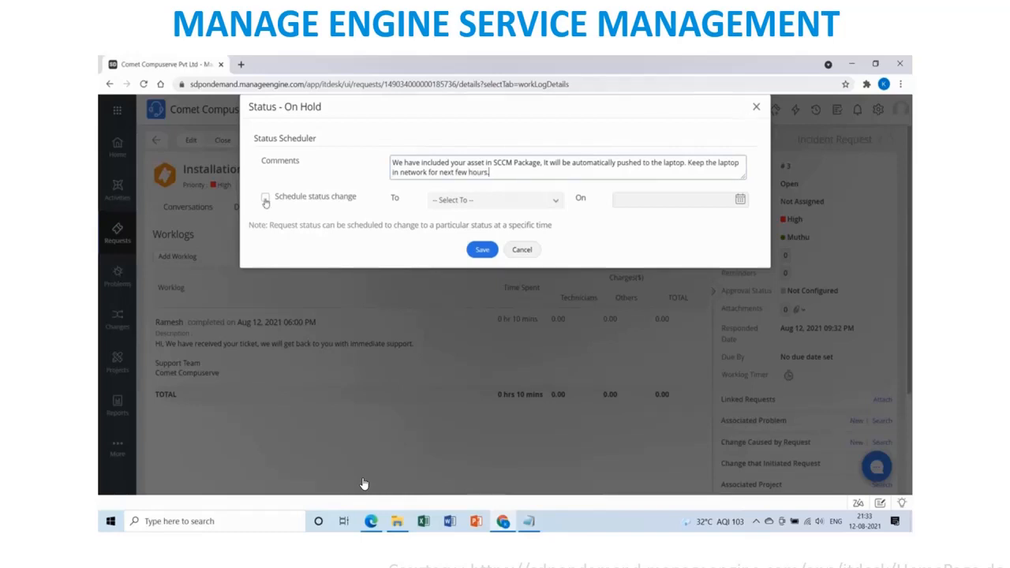
Schedule the status to change back to Open on Aug 12, 2021 at 11:00 pm.
left_click(265, 198)
left_click(558, 200)
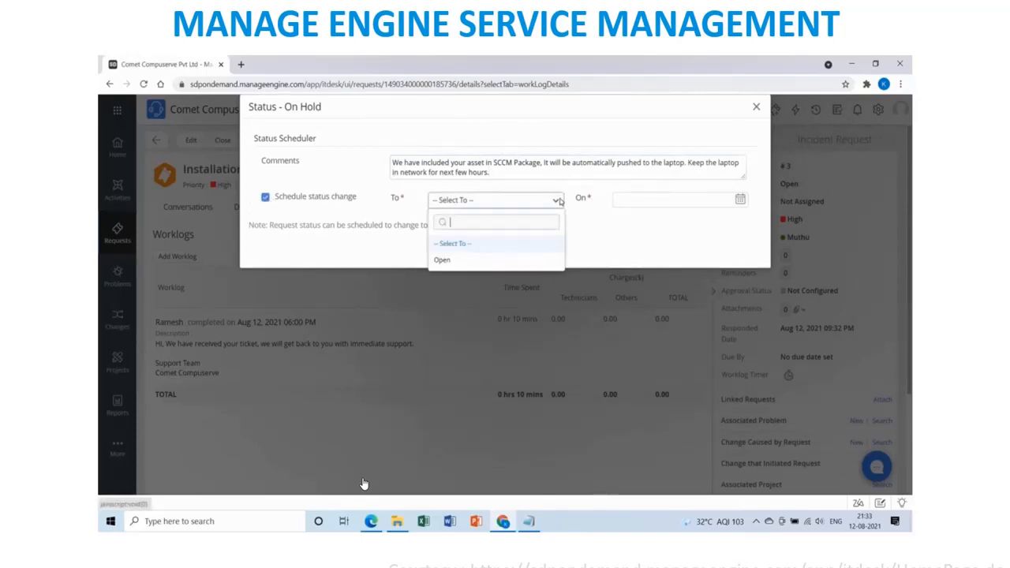
left_click(494, 261)
left_click(694, 202)
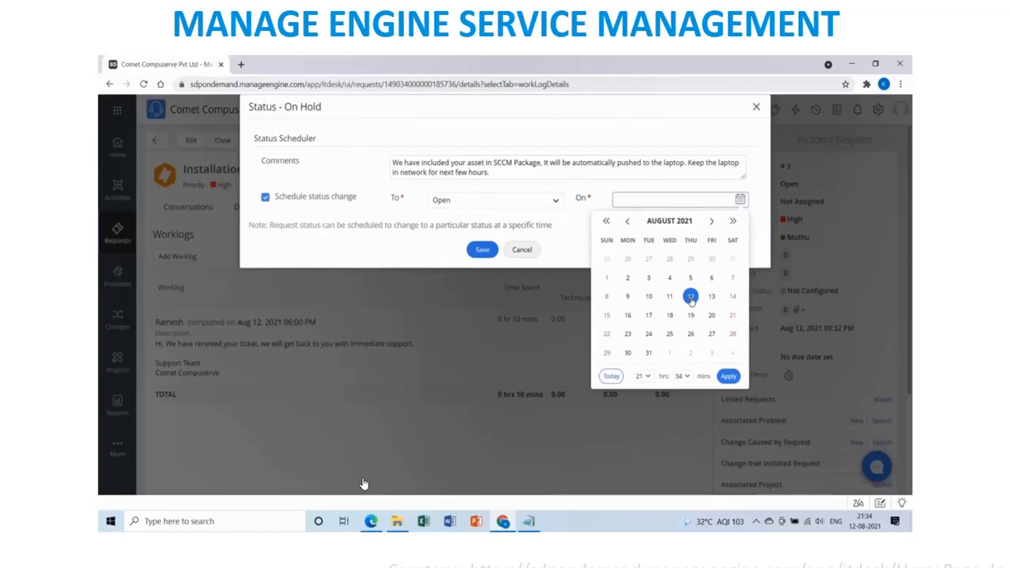
left_click(648, 378)
left_click_drag(652, 347, 652, 366)
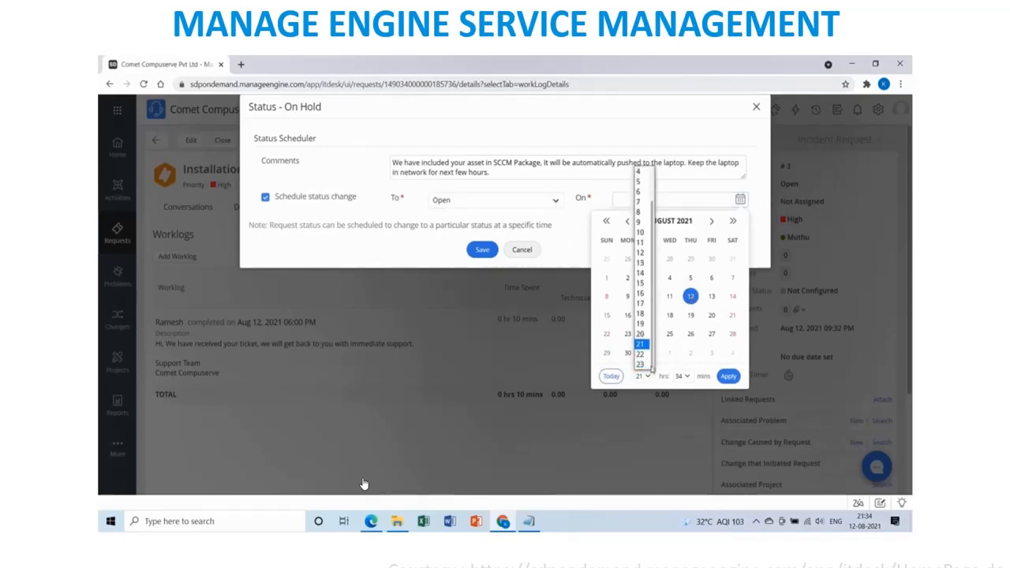
left_click(640, 363)
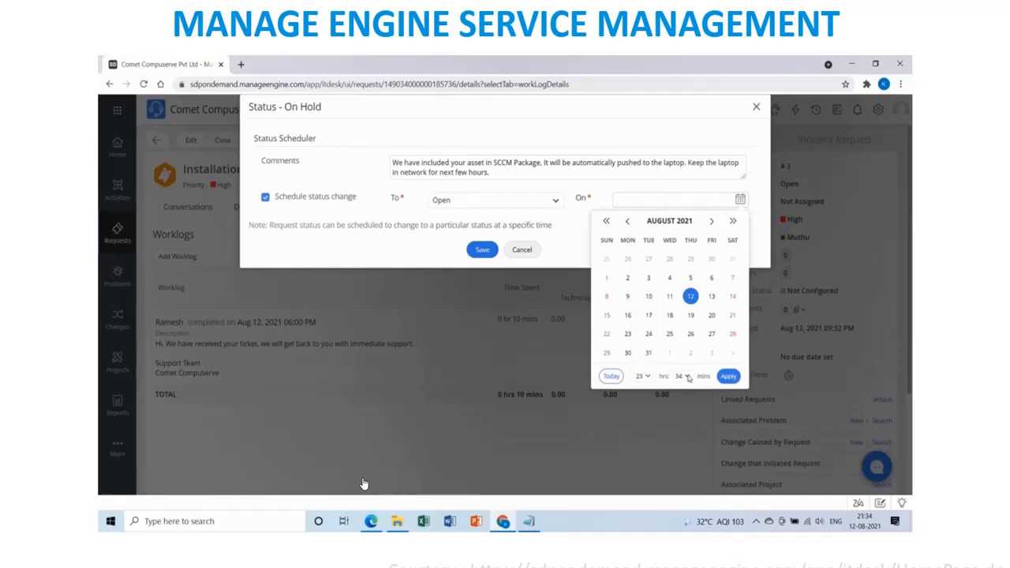
left_click(686, 377)
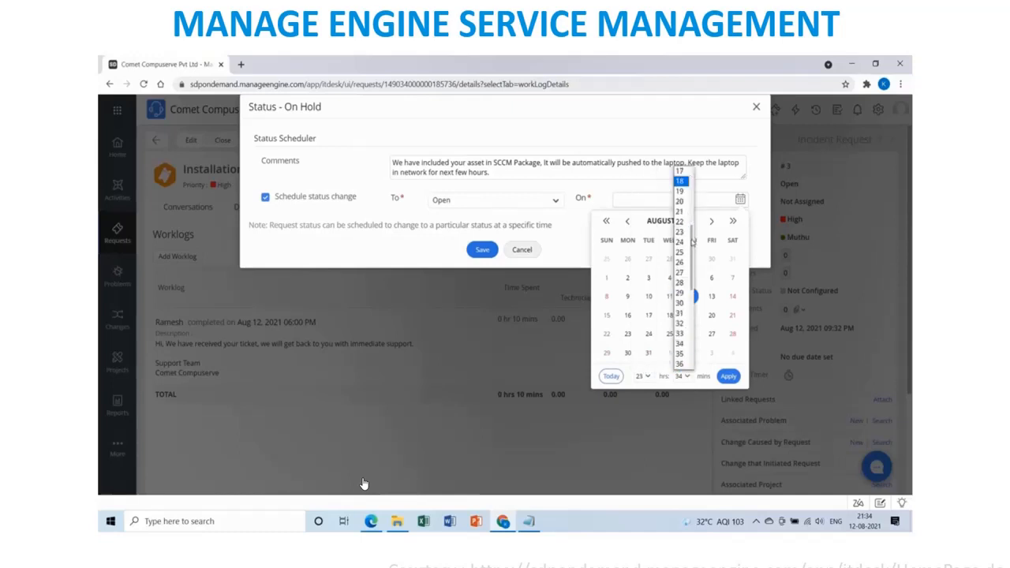
left_click_drag(692, 235, 691, 171)
left_click(683, 172)
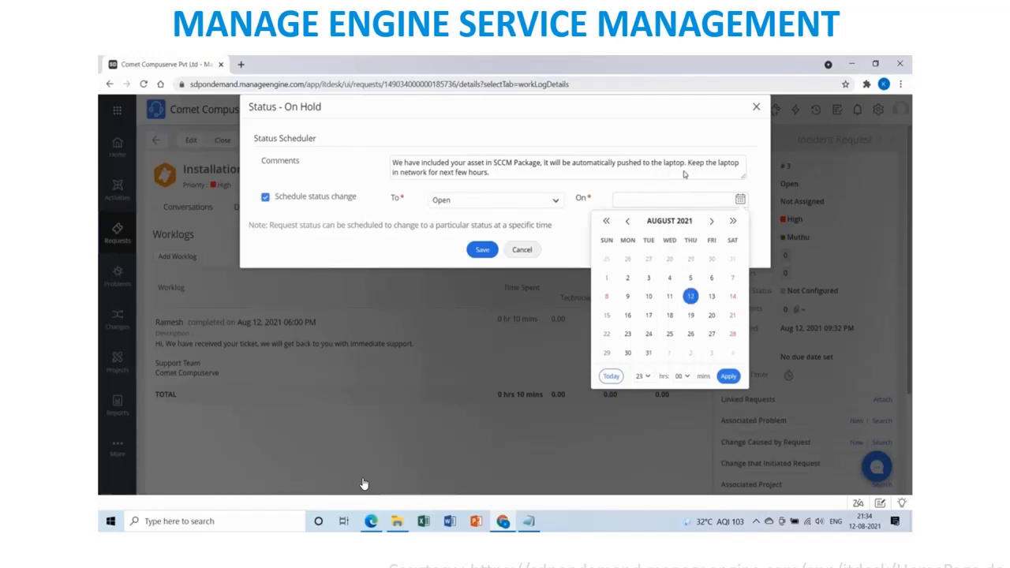
left_click(729, 377)
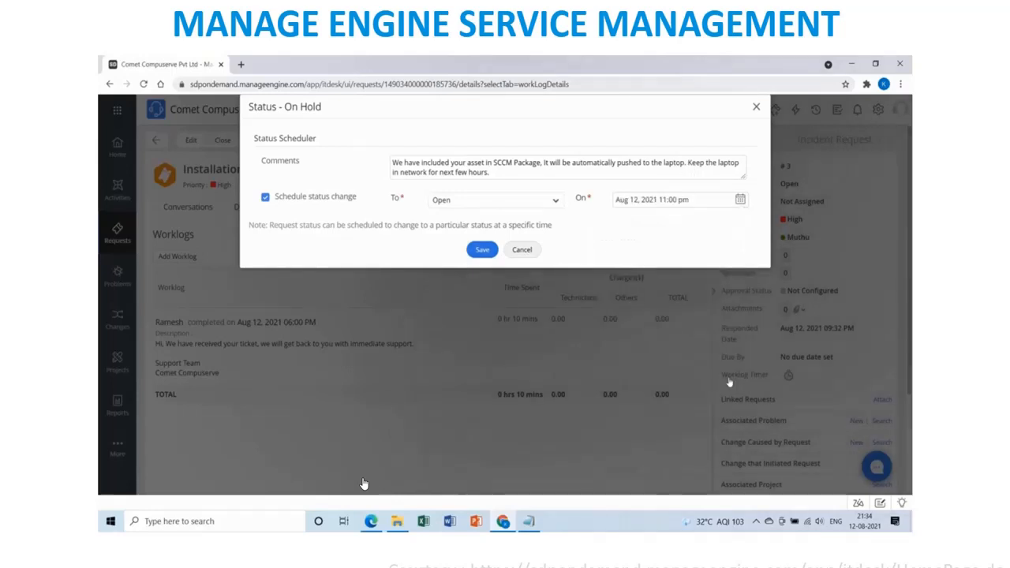
Append 'we are keeping your ticket on pending for some time.' to the comment and save the On Hold status.
left_click(482, 250)
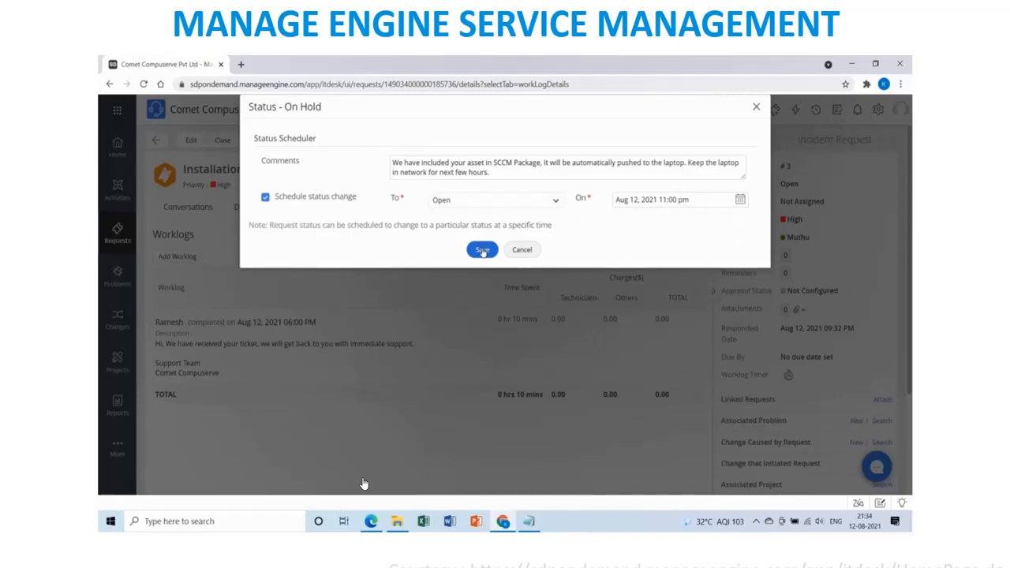
left_click(509, 174)
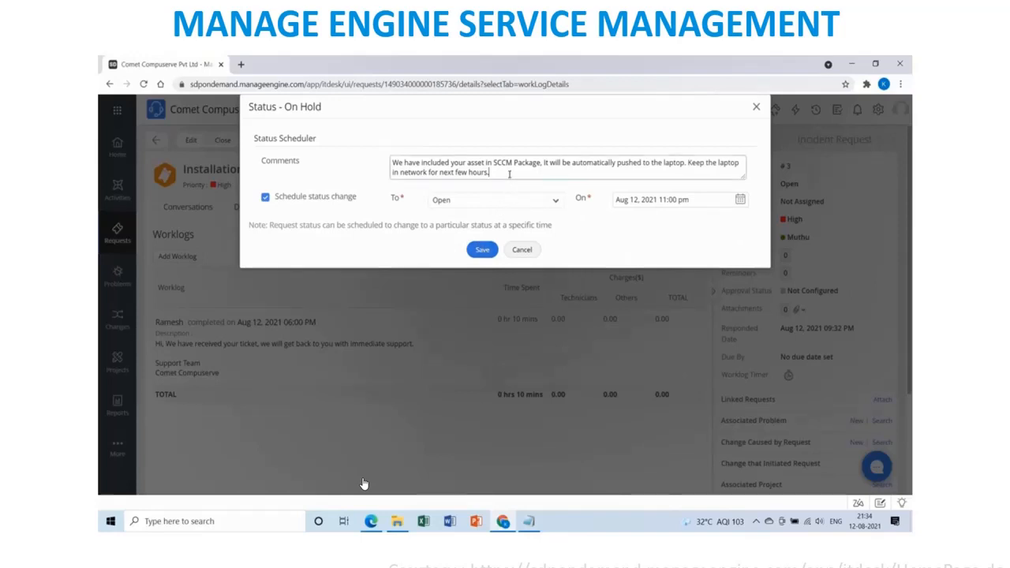
type("we an")
type("e keeping your ticket on pe")
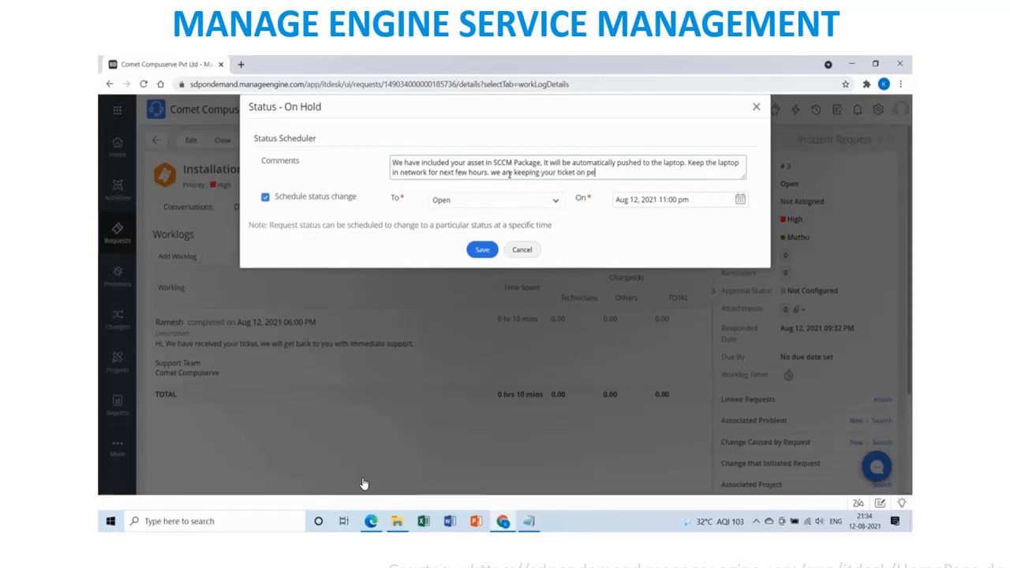
type("nding for some time.")
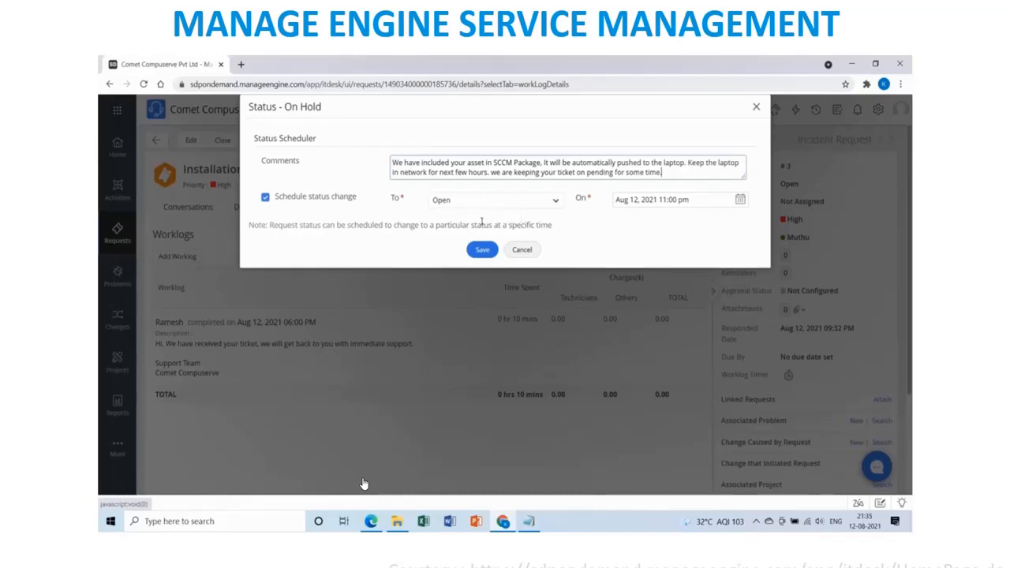
left_click(482, 248)
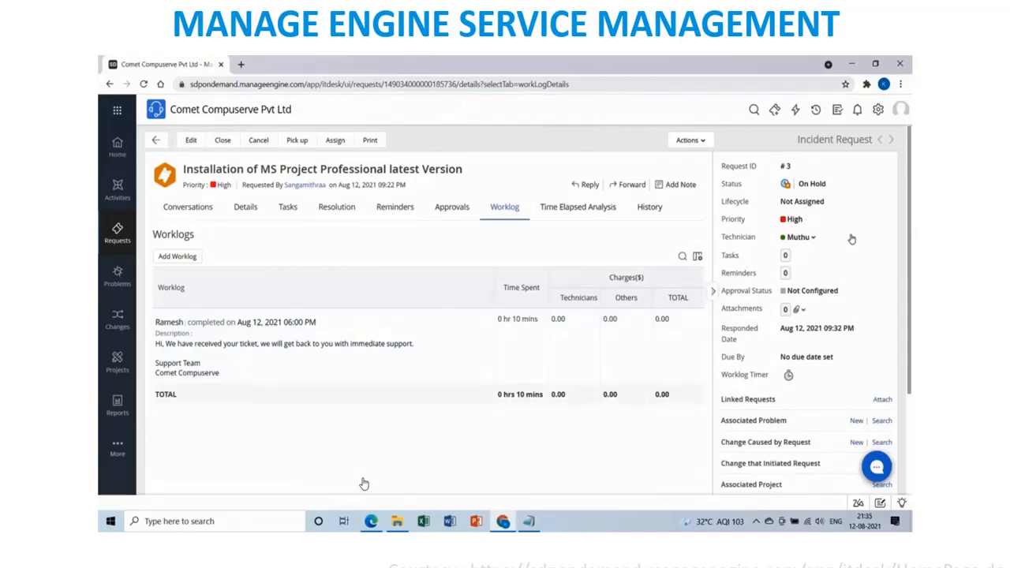
Assign request #3 to the other support technician in the Assign dialog.
left_click(813, 240)
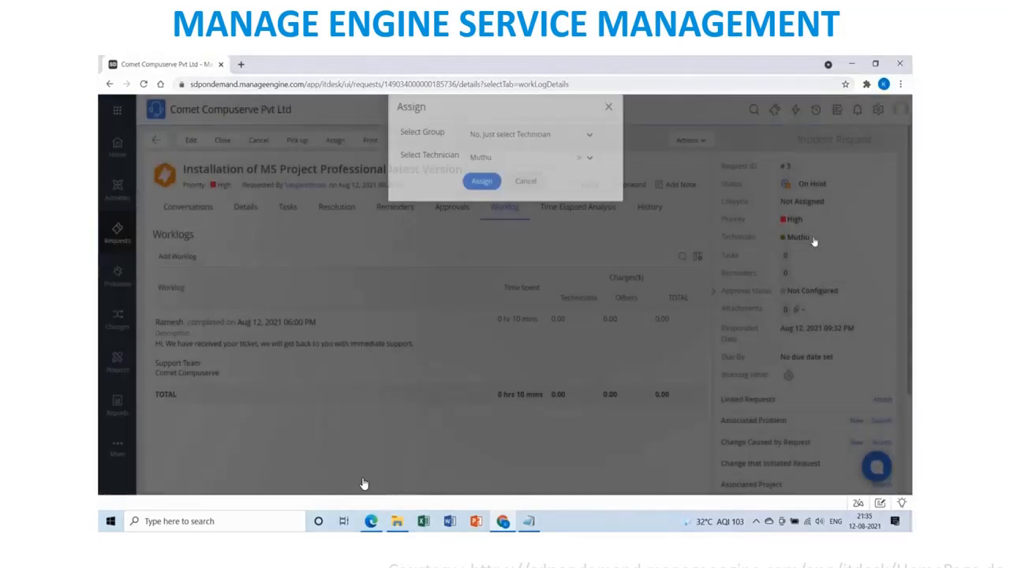
left_click(527, 163)
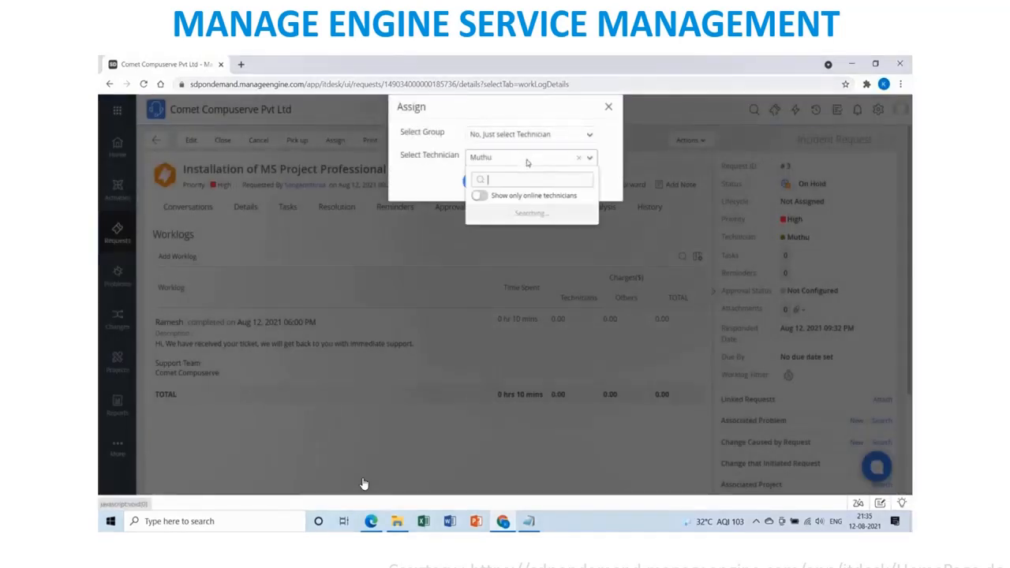
left_click(491, 247)
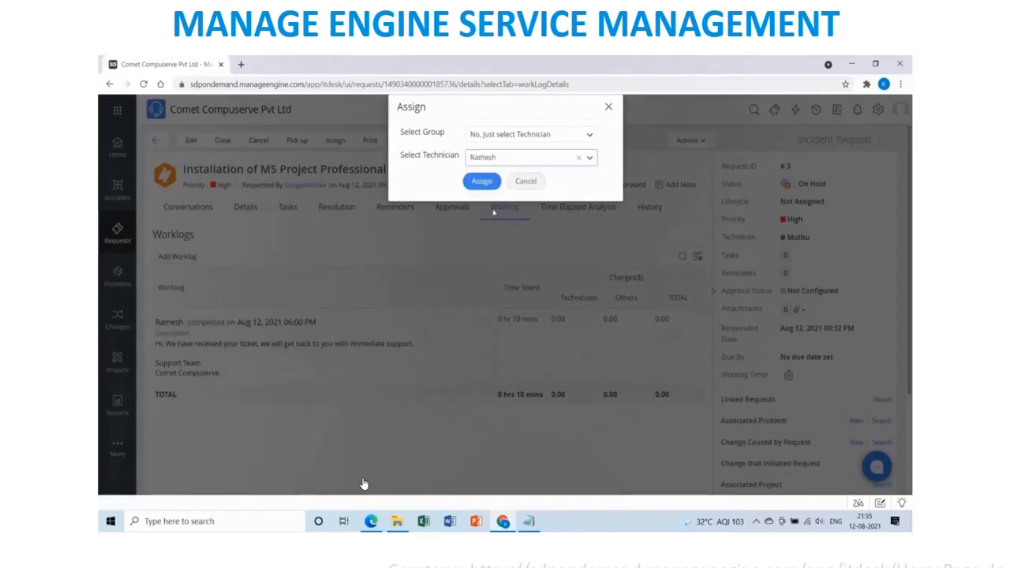
left_click(484, 181)
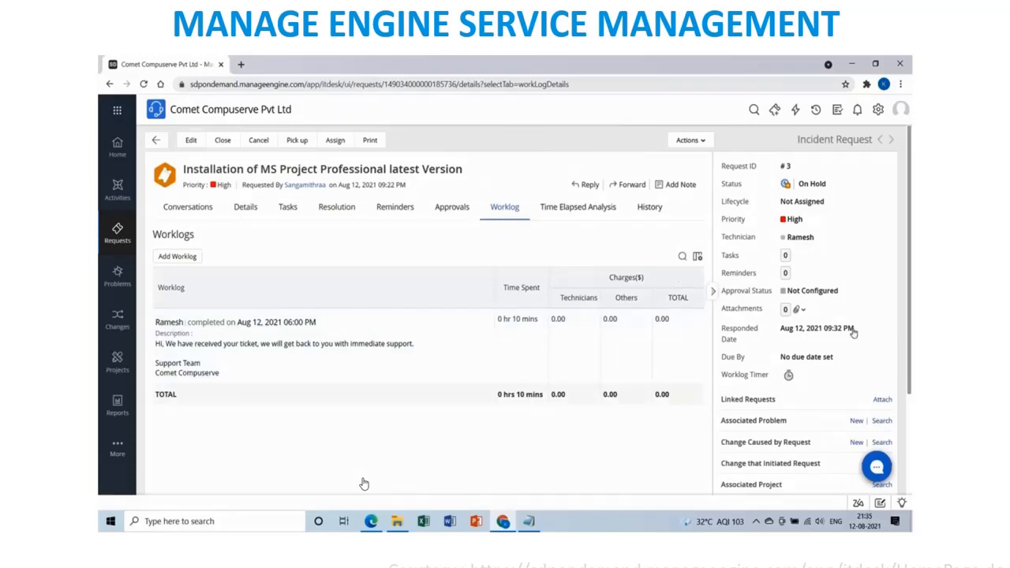
Set request #3's status to Resolved and view its Resolution tab.
left_click(829, 184)
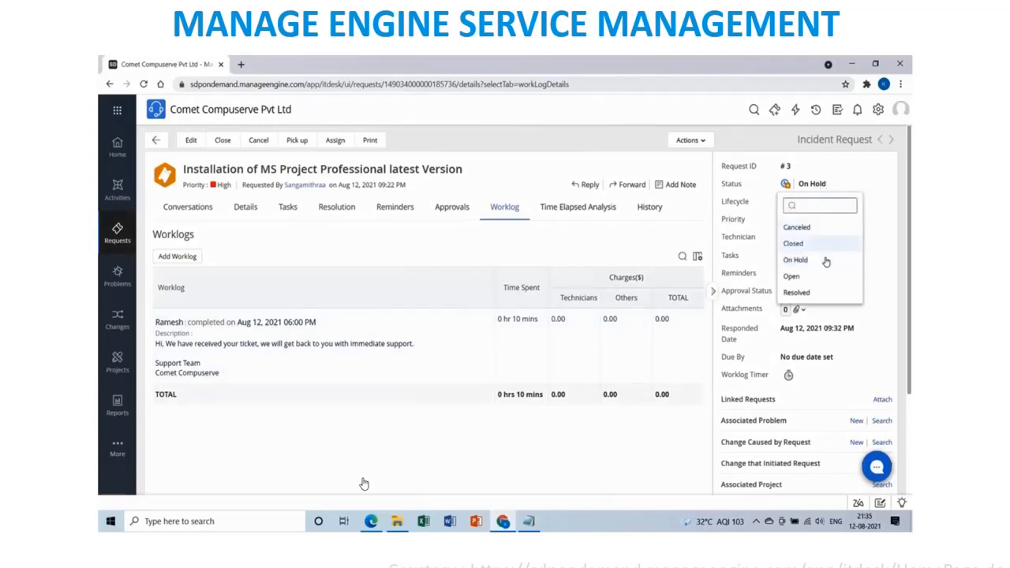
left_click(813, 292)
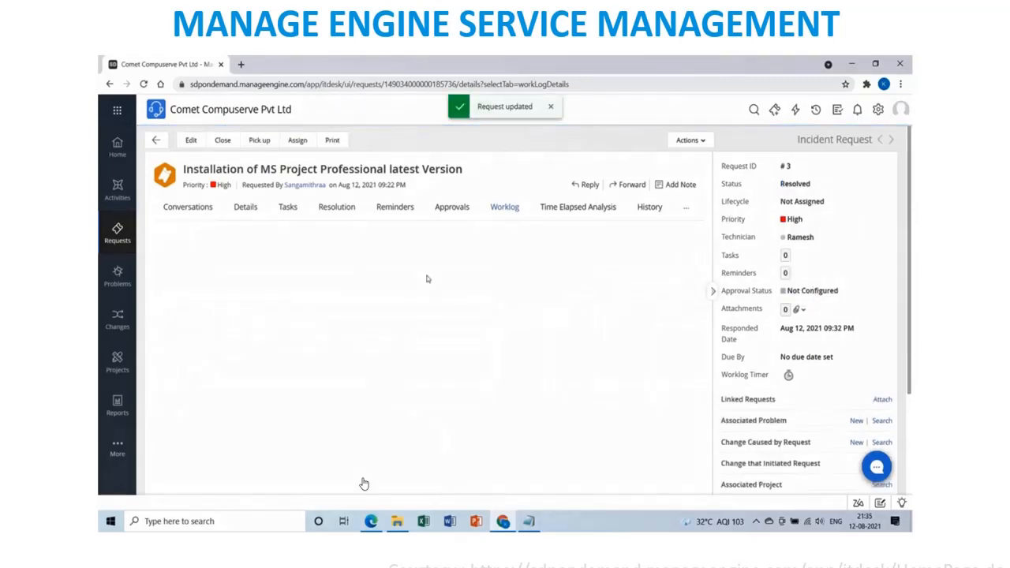
left_click(339, 210)
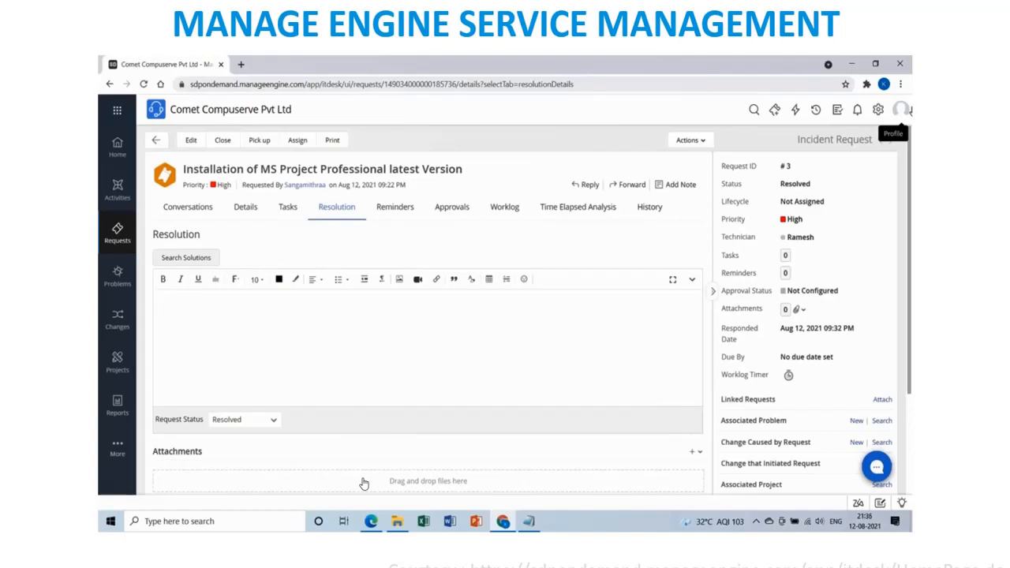
Write the resolution: SCCM package pushed, ticket resolved, contact the support ID or common number for help.
type("Hi Sangam")
type("ithra")
type("a,  ")
type("As verifie")
type("d in ")
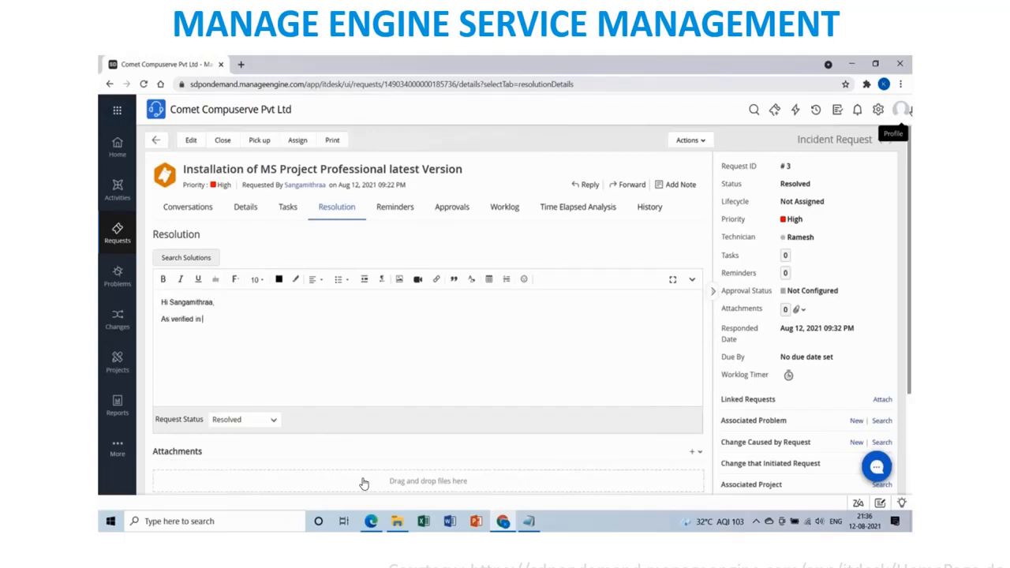
type("our Sccm server , the package has been pushed")
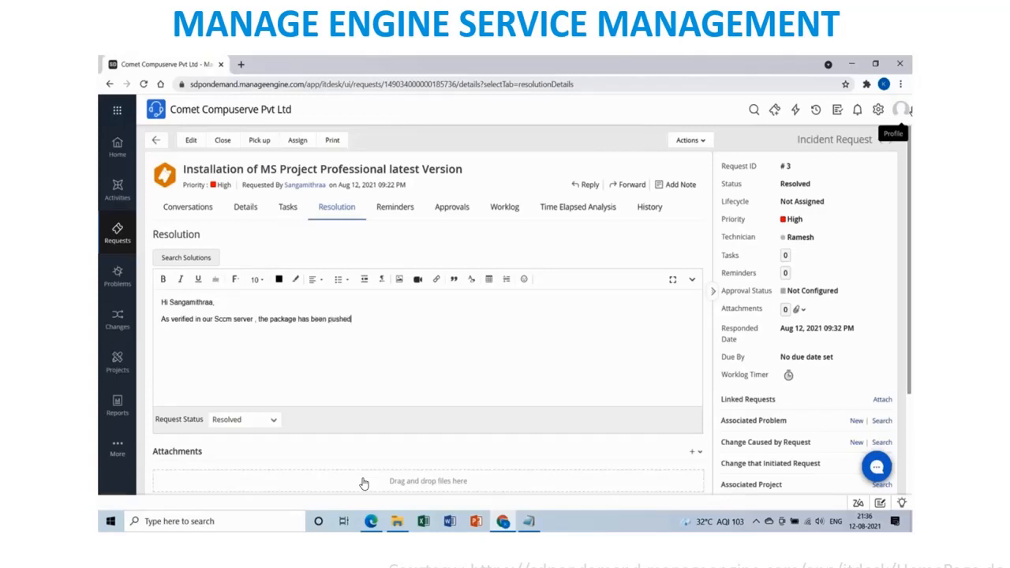
type(" and installation of MS Project is co")
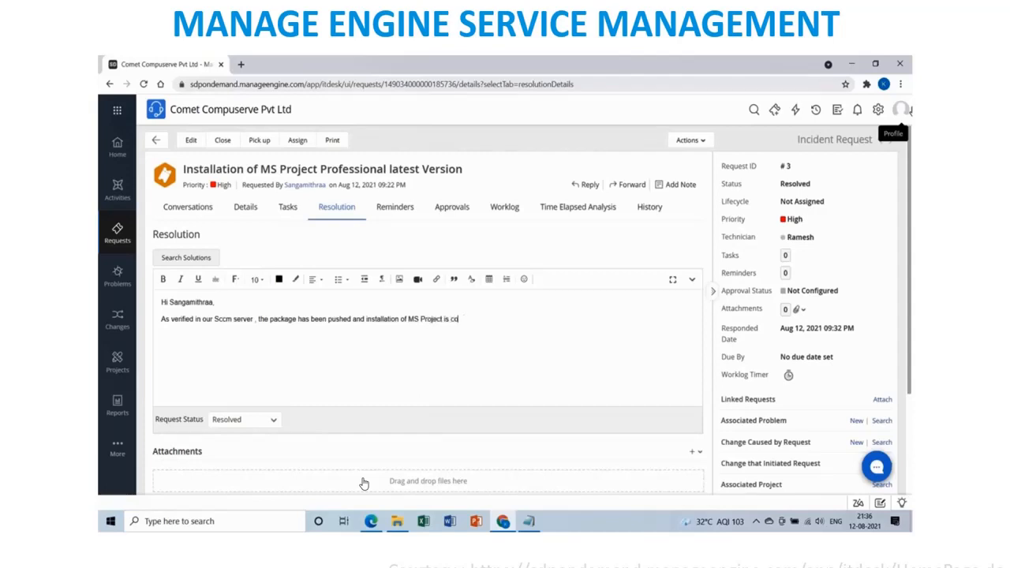
type("mpleted. Please check in your laptop for the ")
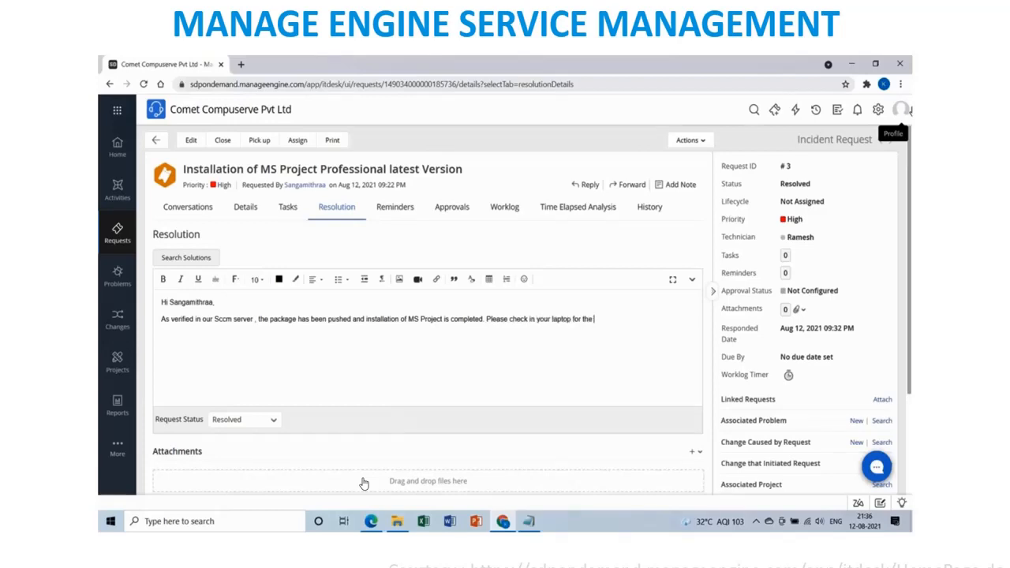
type("application. Please let us know if there is")
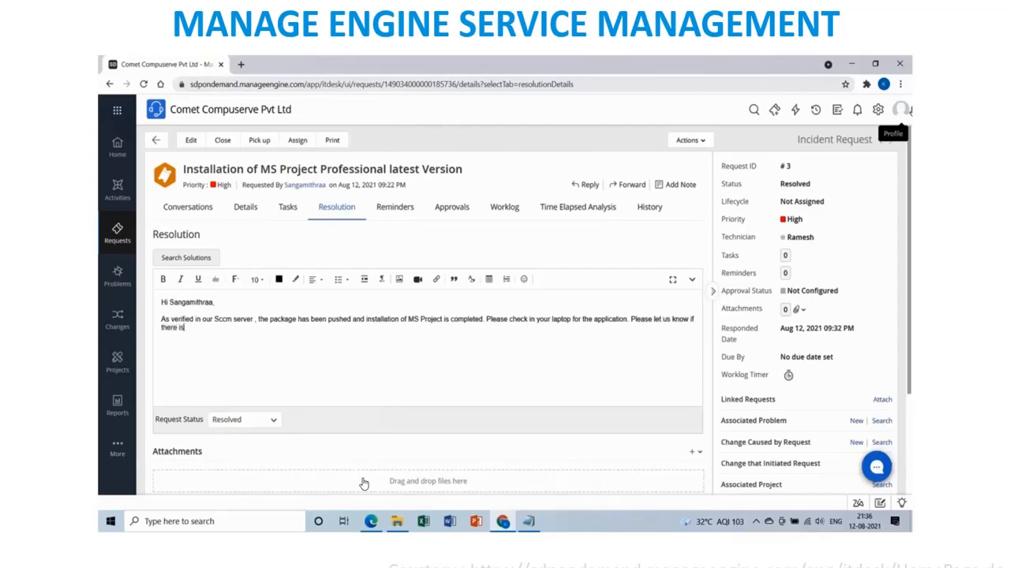
type(" any issue in p")
key("BackSpace")
type("opening the applicatio")
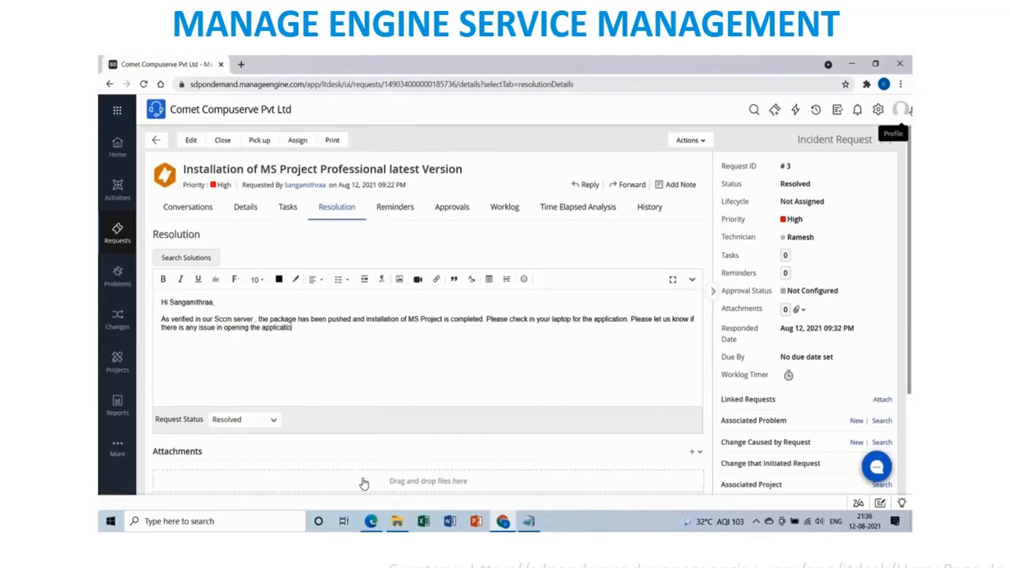
type("n.")
type("With this confirmatin")
key("BackSpace")
key("BackSpace")
key("BackSpace")
type("tion we are ")
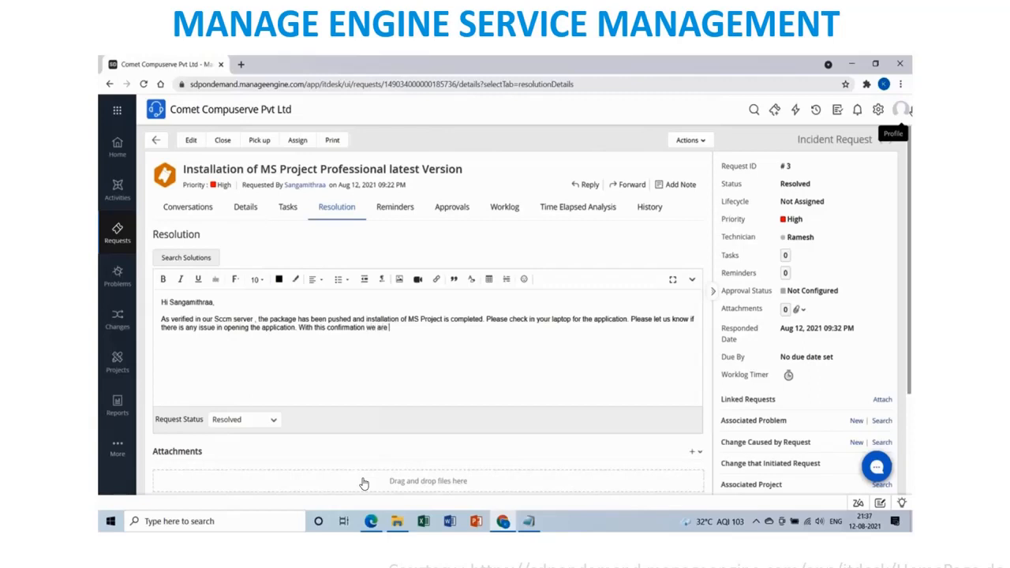
type("resolving this ticket, please re")
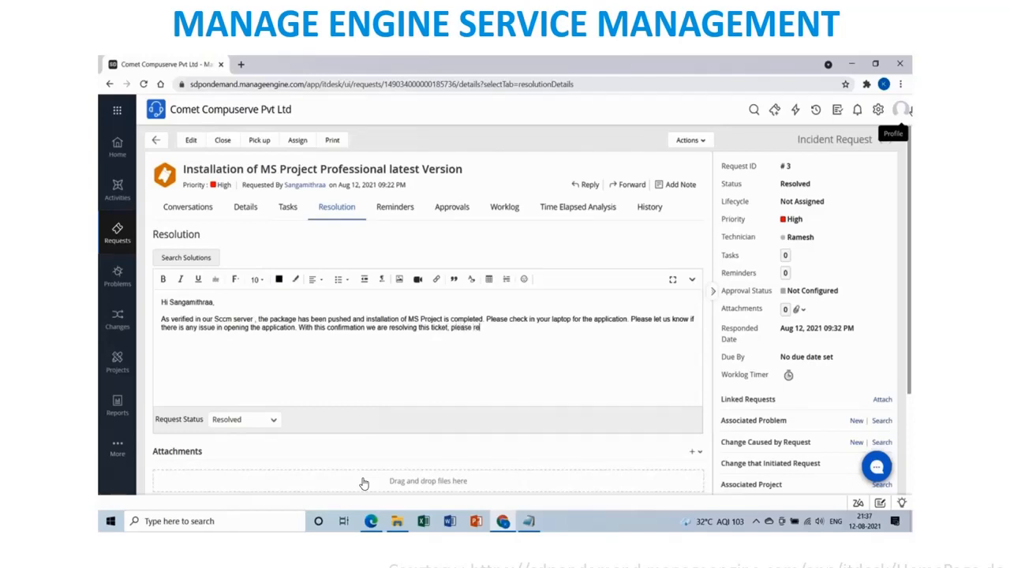
type("ach us to our support ID or the")
key("BackSpace")
key("BackSpace")
key("BackSpace")
key("BackSpace")
key("BackSpace")
key("BackSpace")
type("or the")
type("Common num")
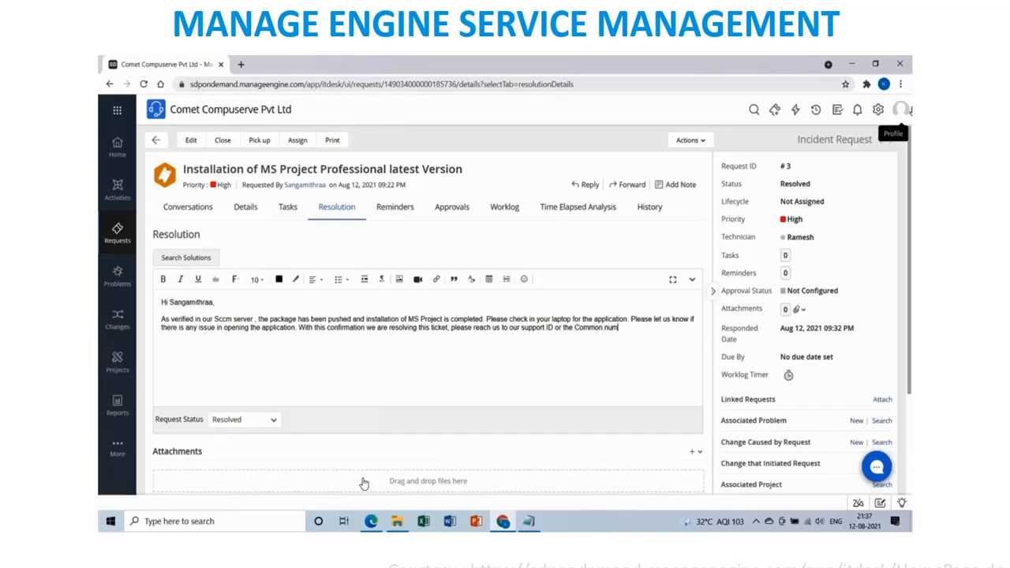
type("ber, we will be happy to help you on this")
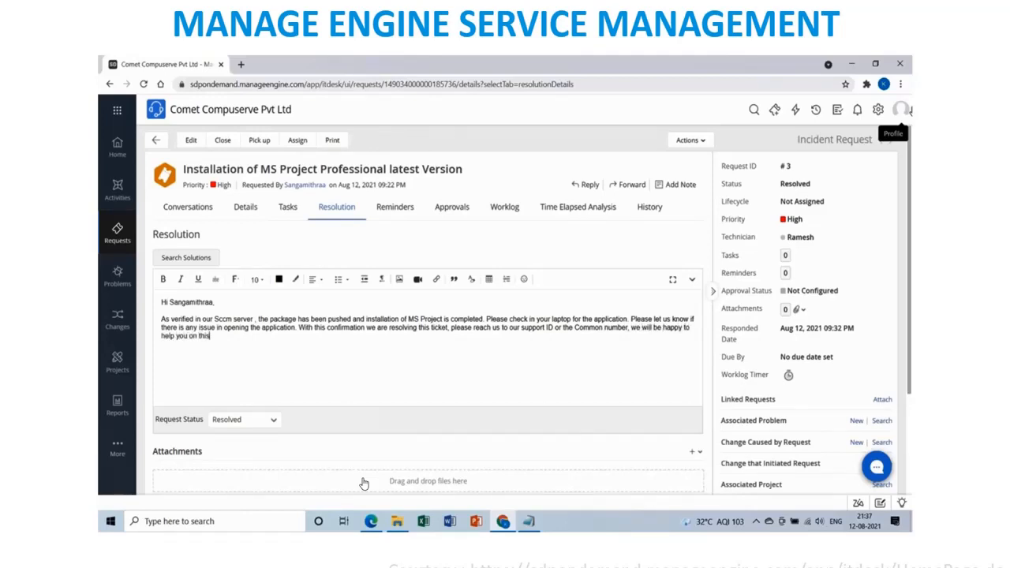
type(".")
Add a Regards sign-off with the technician's name and 'Support Technician', then save the resolution.
key("Return")
key("Return")
type("Regards")
key("Return")
type("Ramesh")
key("Return")
type("Support Technician")
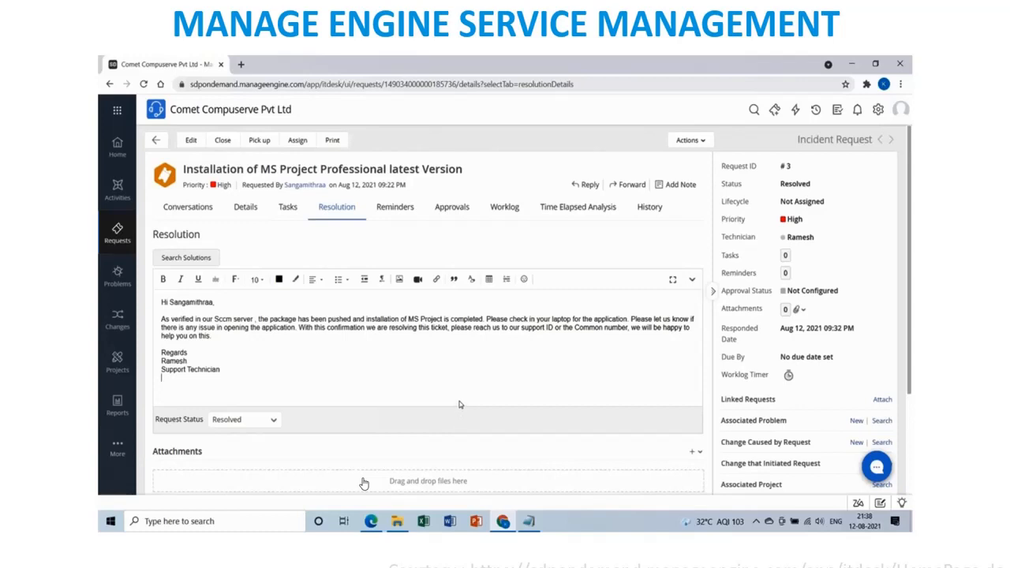
scroll(460, 403, "down", 2)
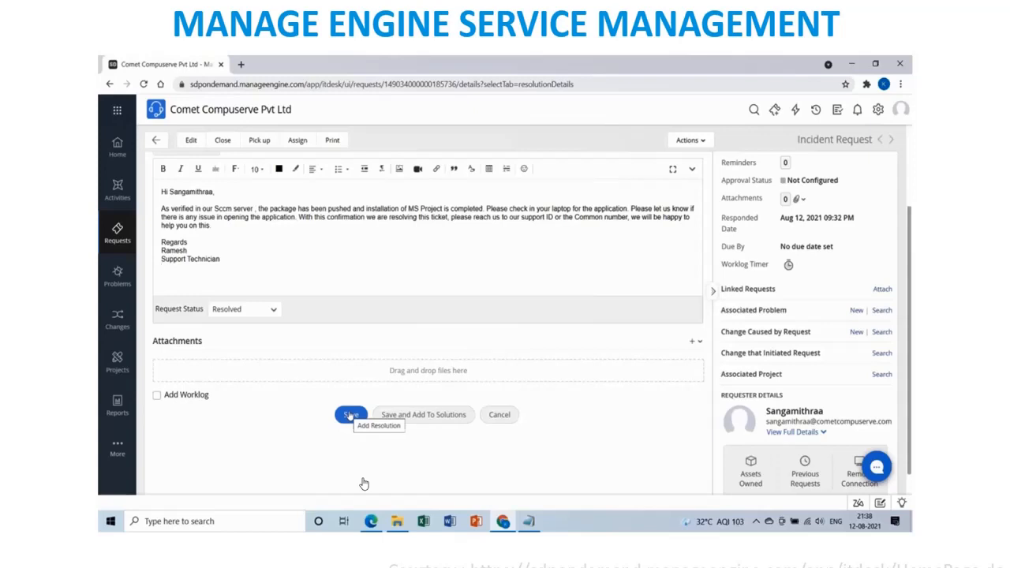
left_click(350, 415)
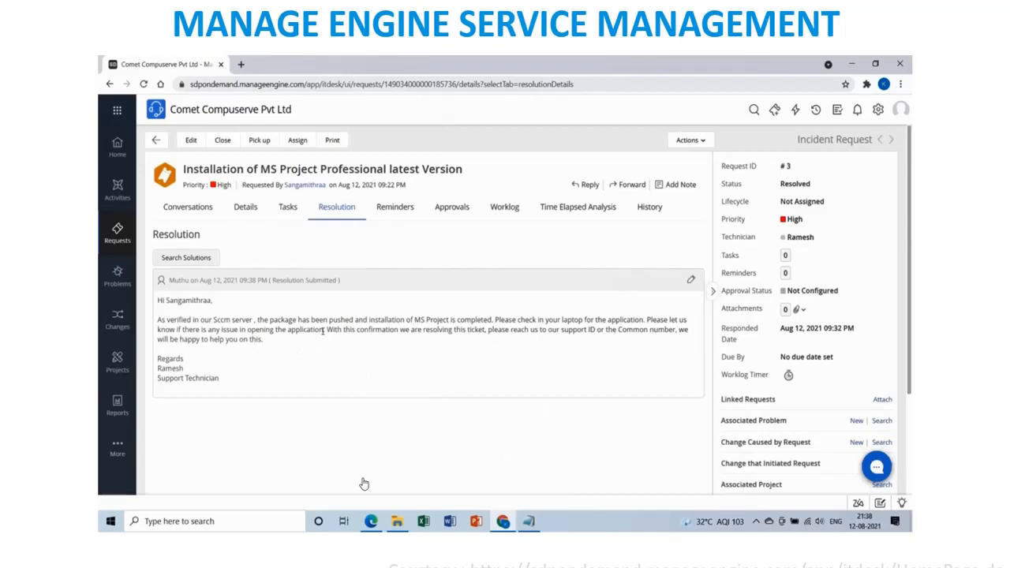
Choose Closed as the status and mark the requester's acknowledgement as Yes.
left_click(817, 185)
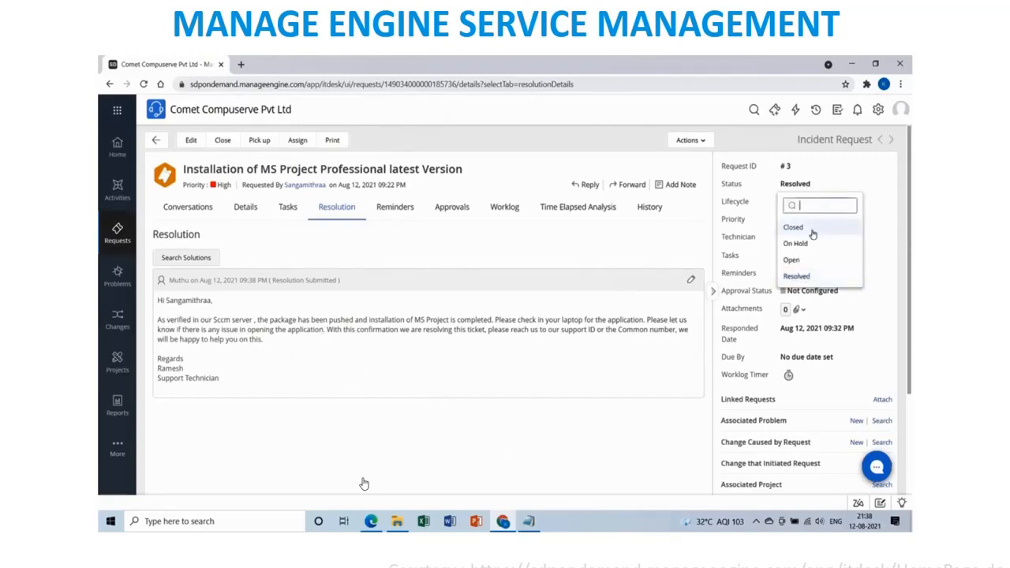
left_click(793, 228)
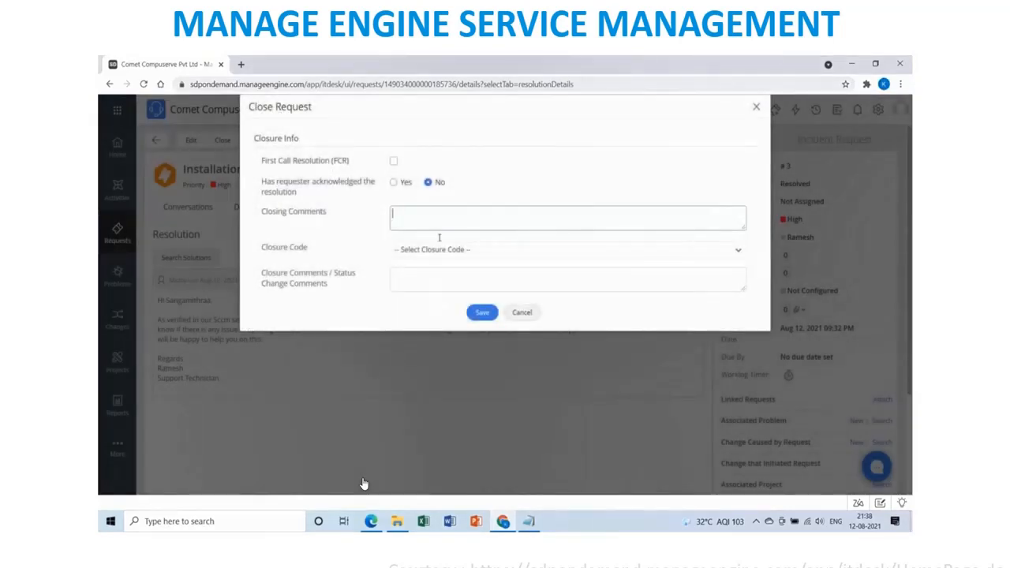
left_click(395, 184)
Write closing comments noting 24 hours of observation, the requester's confirmation, and the support e-mail line.
left_click(421, 221)
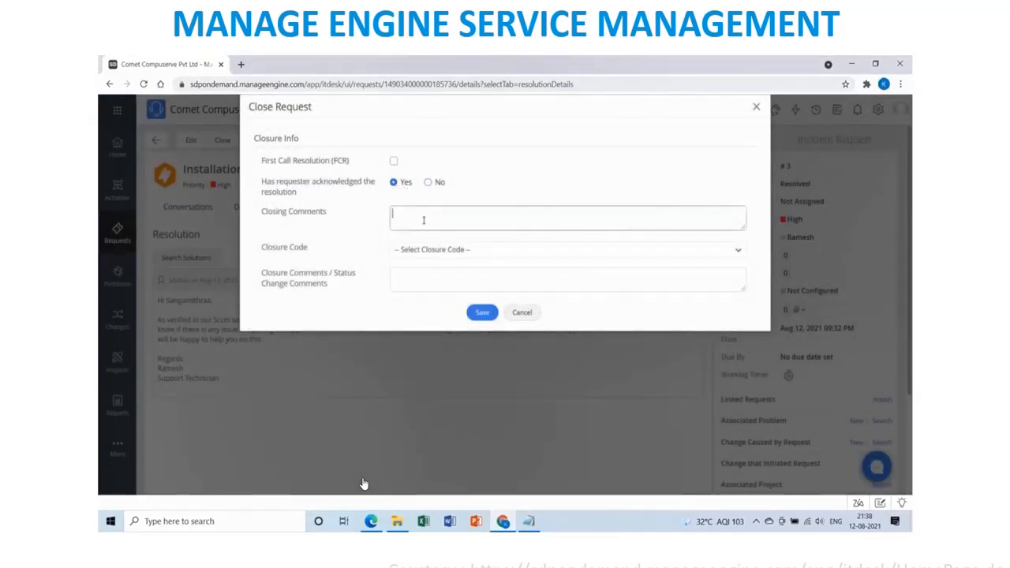
type("Hui")
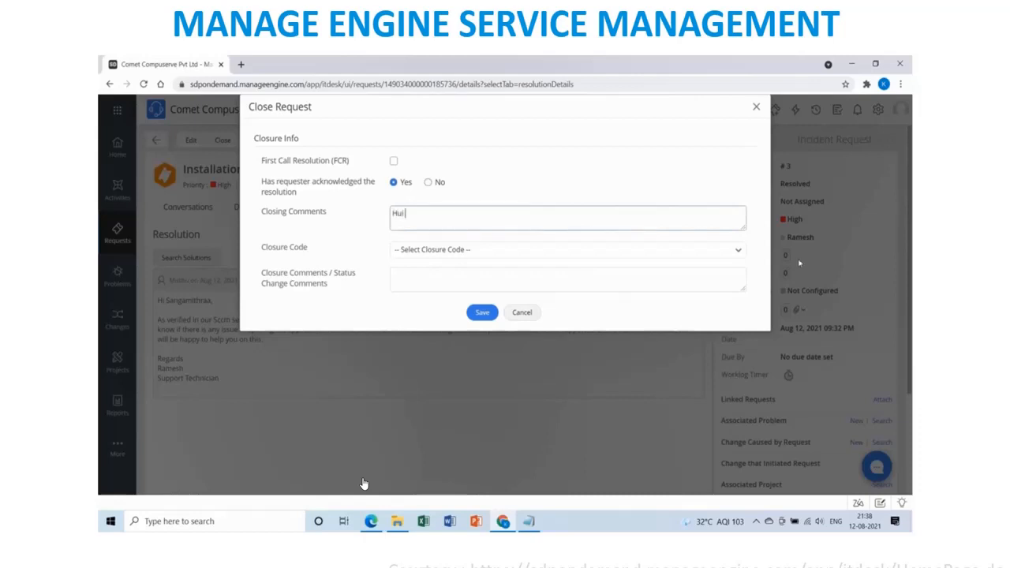
key("BackSpace")
key("BackSpace")
type("i Sangamithraa")
type(", As")
key("BackSpace")
key("BackSpace")
type("It is ")
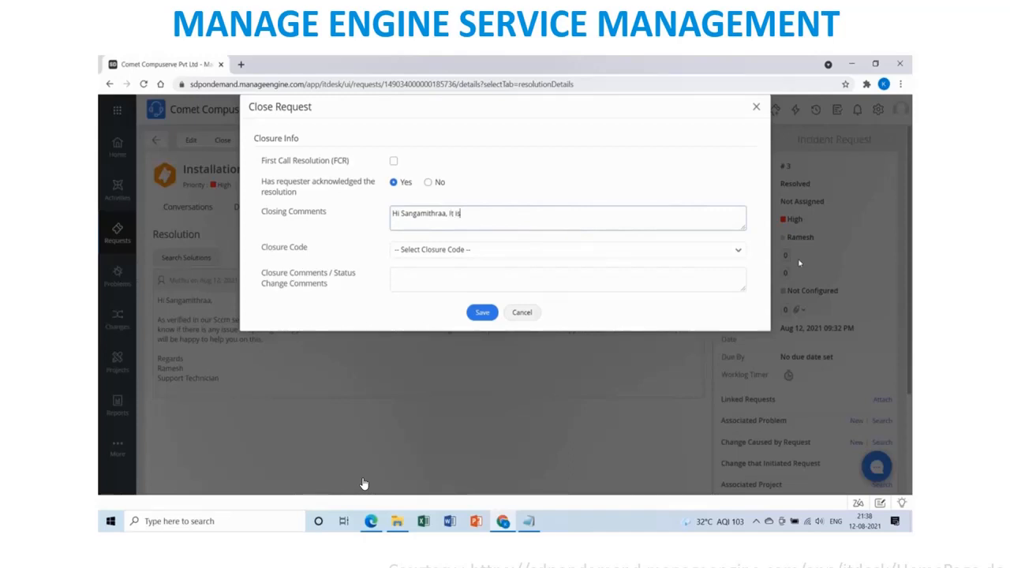
key("BackSpace")
key("BackSpace")
key("BackSpace")
key("BackSpace")
key("BackSpace")
key("BackSpace")
type("We observed the status for last 2")
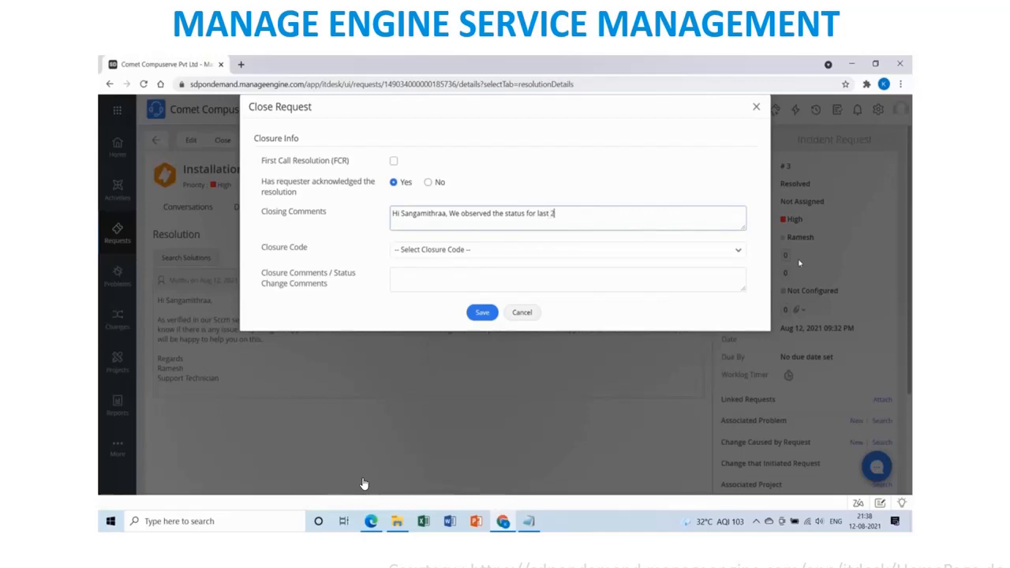
type("4 hours, we also got the confirmation ")
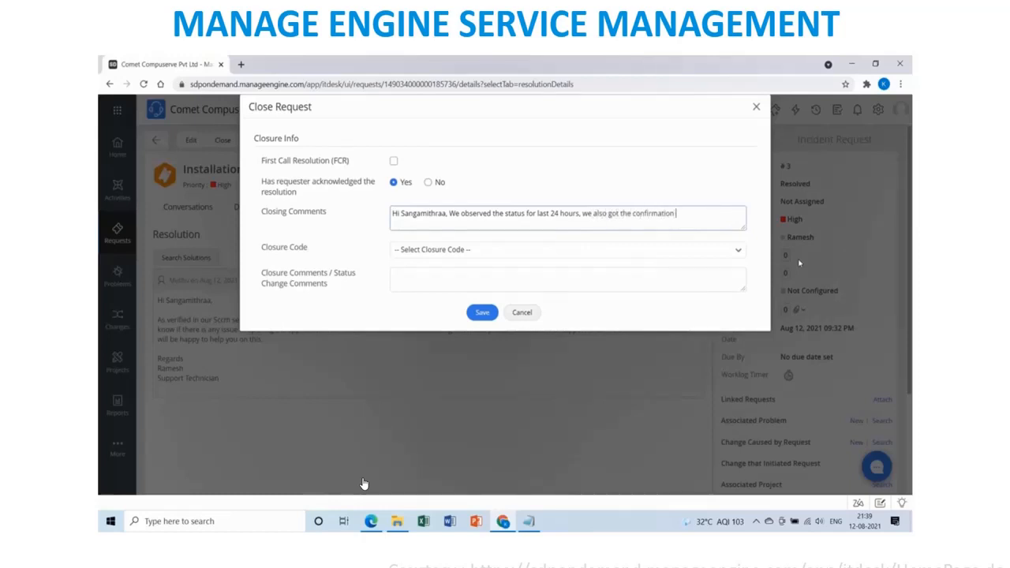
type("from you that the applica")
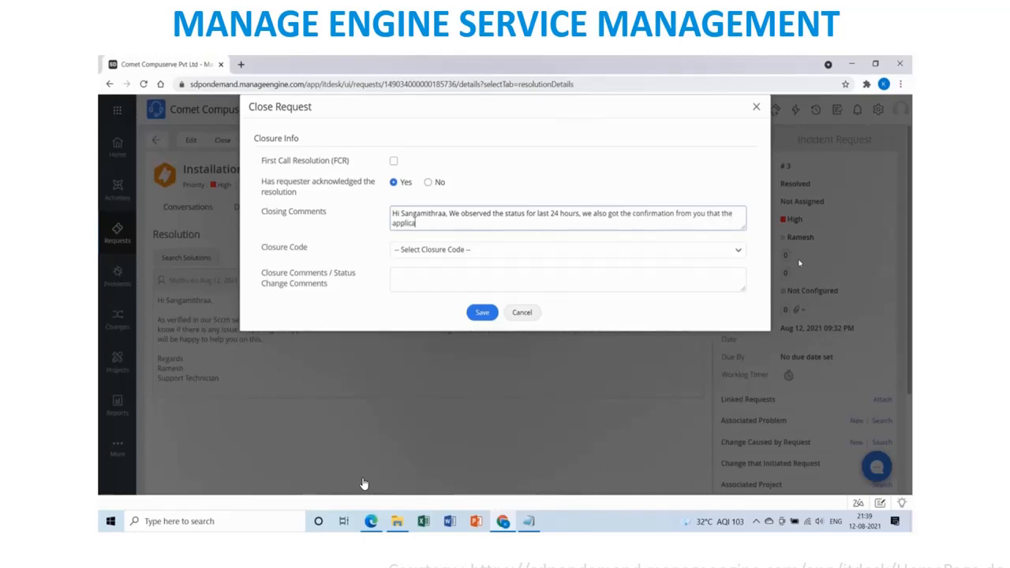
type("tion is working well. Hence we a")
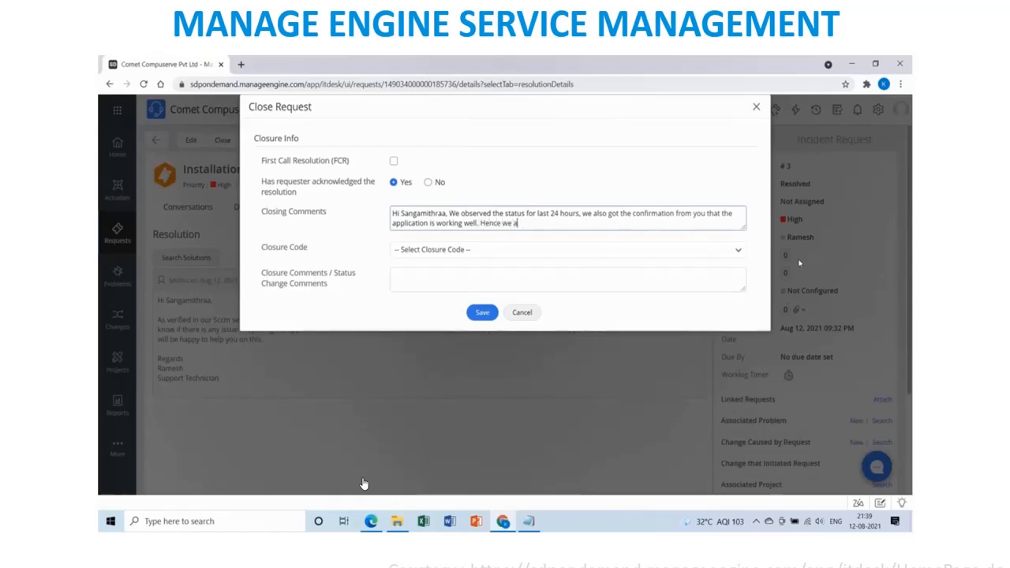
type("re closing this request from our s")
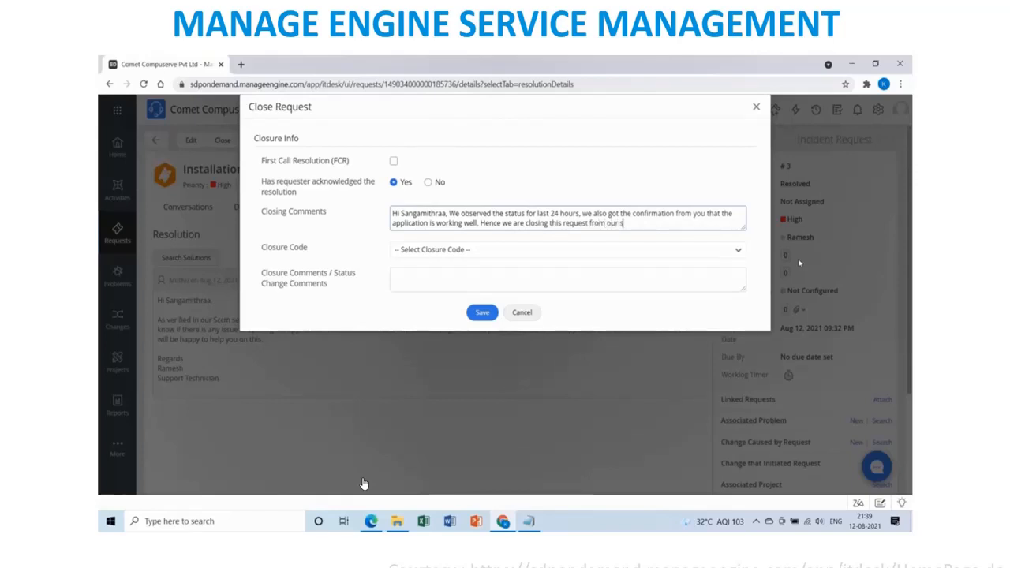
type("ide.")
key("Return")
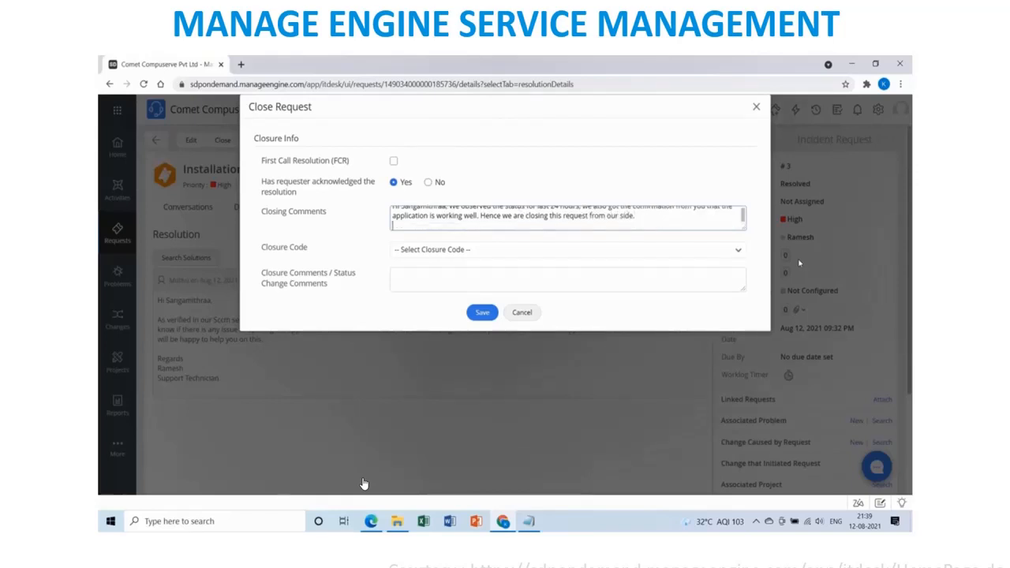
type("Plese reach us to our support")
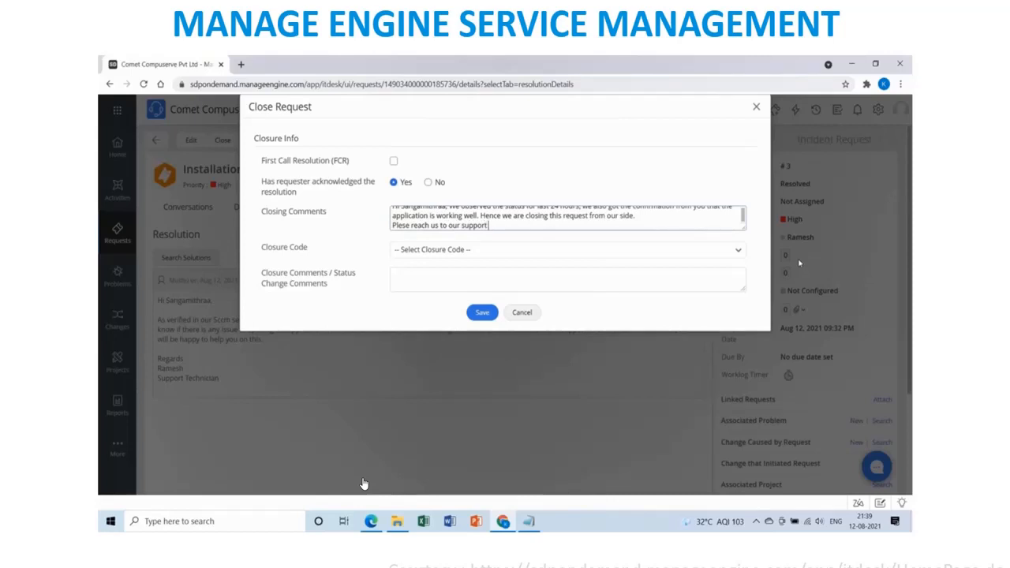
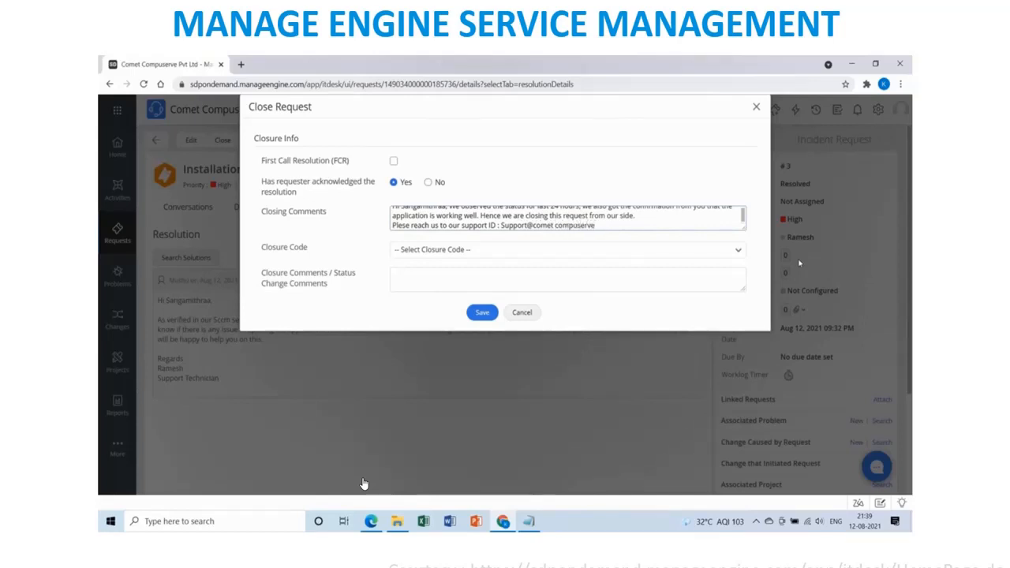
Pick closure code Success, paste the support contact line plus the Vnet number into comments, and save.
left_click(457, 251)
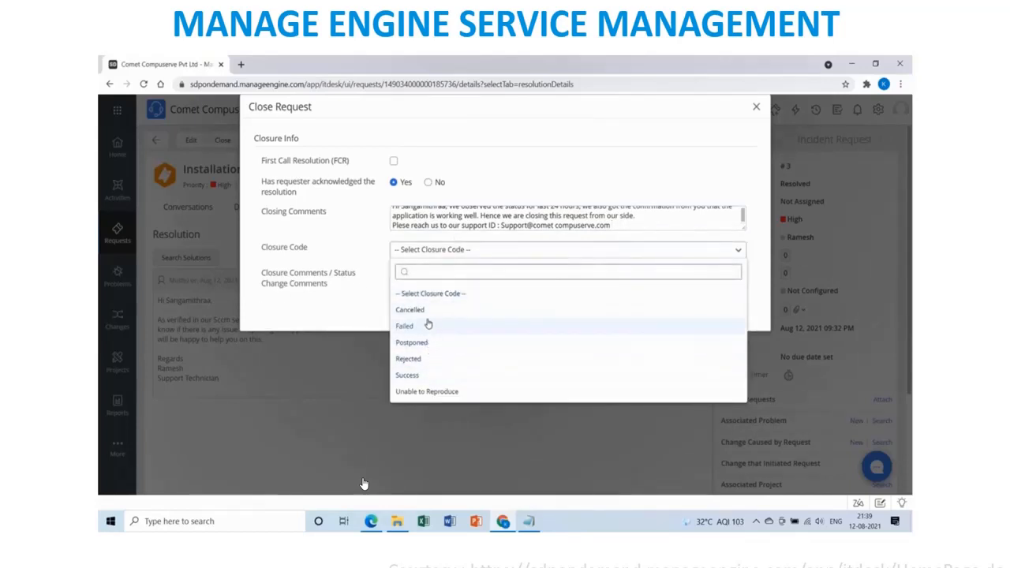
left_click(421, 374)
left_click(459, 277)
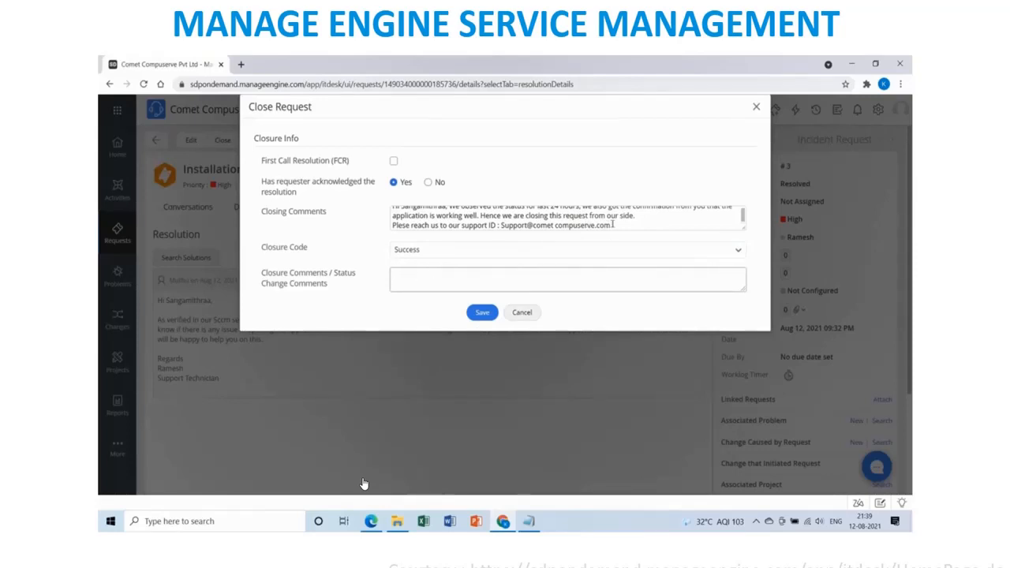
left_click_drag(614, 224, 393, 224)
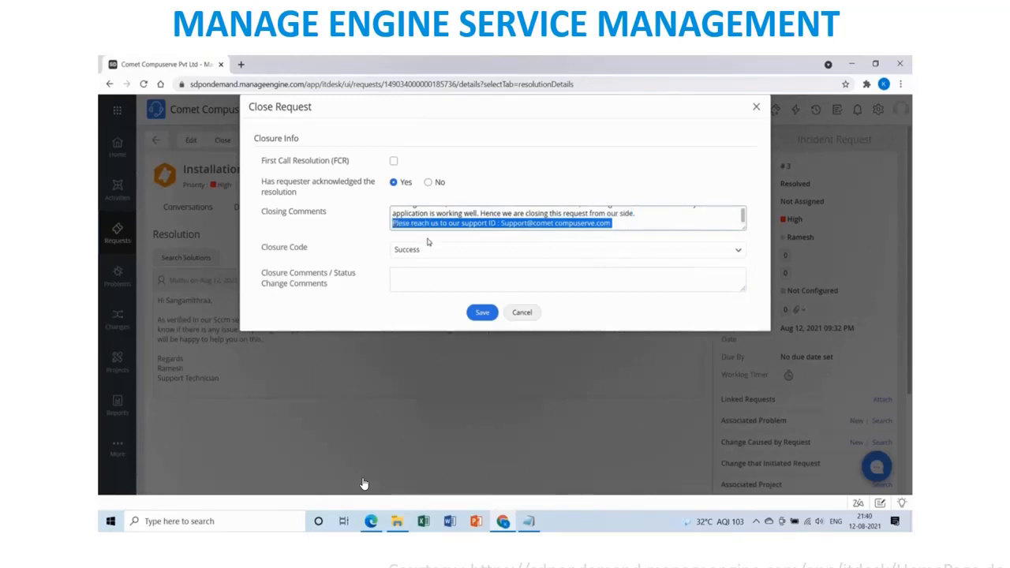
key("ctrl+c")
left_click(432, 276)
key("ctrl+v")
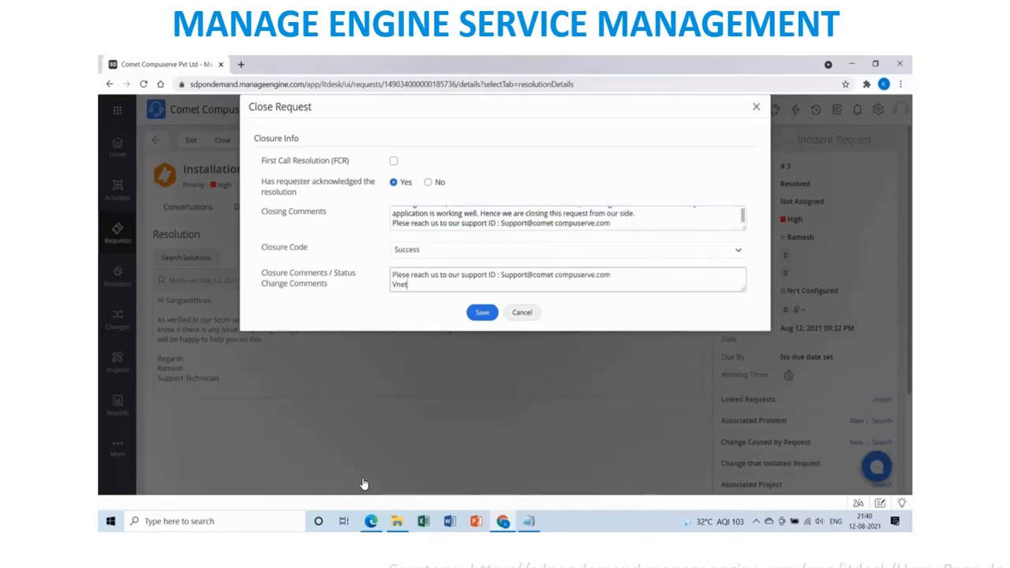
type("Number : 44444")
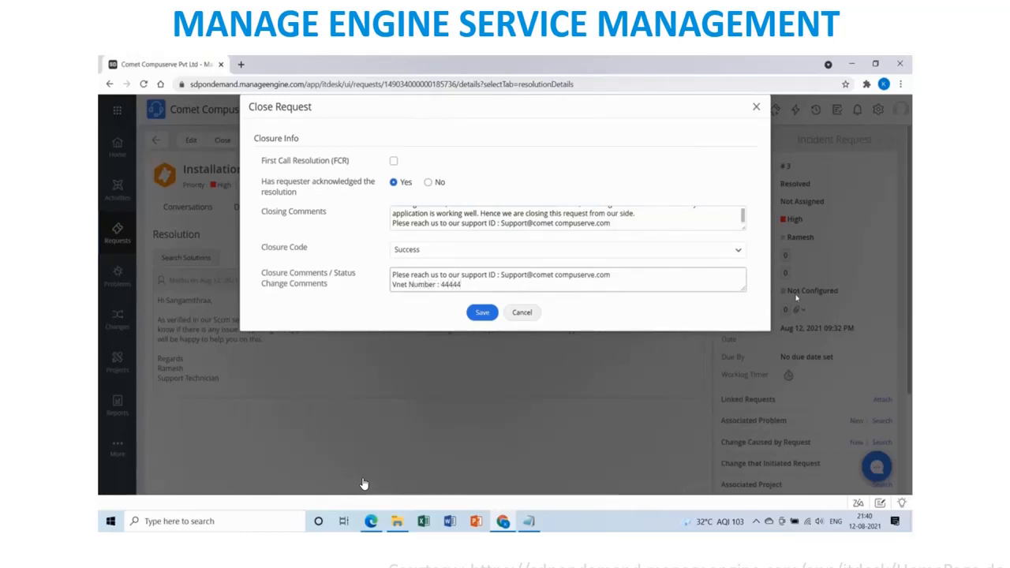
left_click(482, 313)
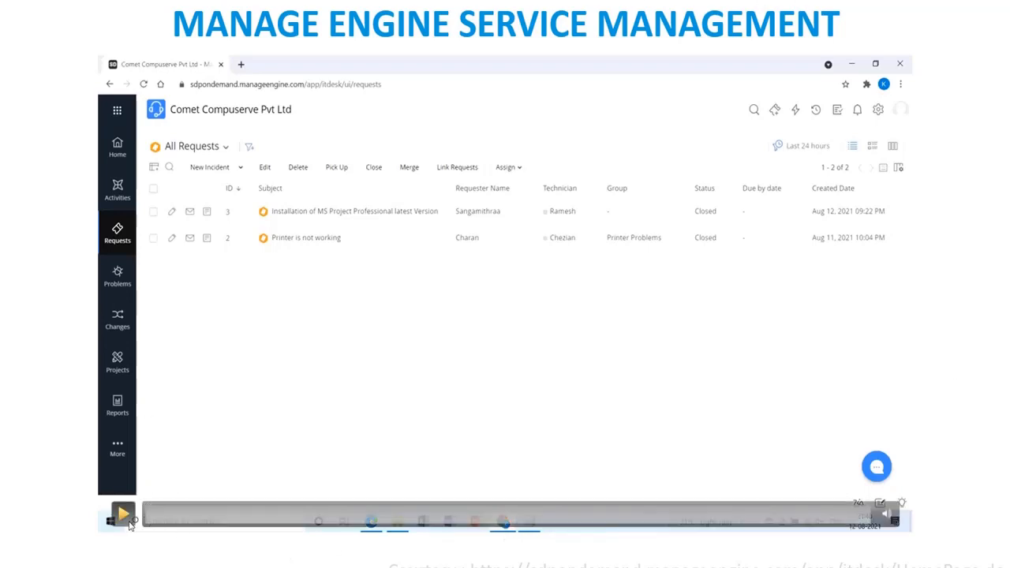
Check the All Requests list showing requests #3 and #2 both Closed.
left_click(126, 521)
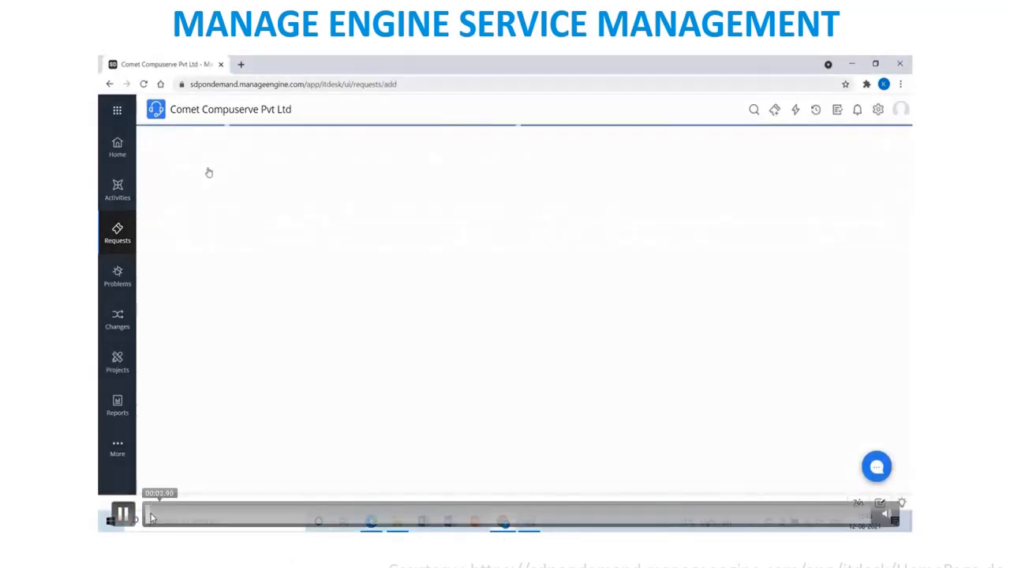
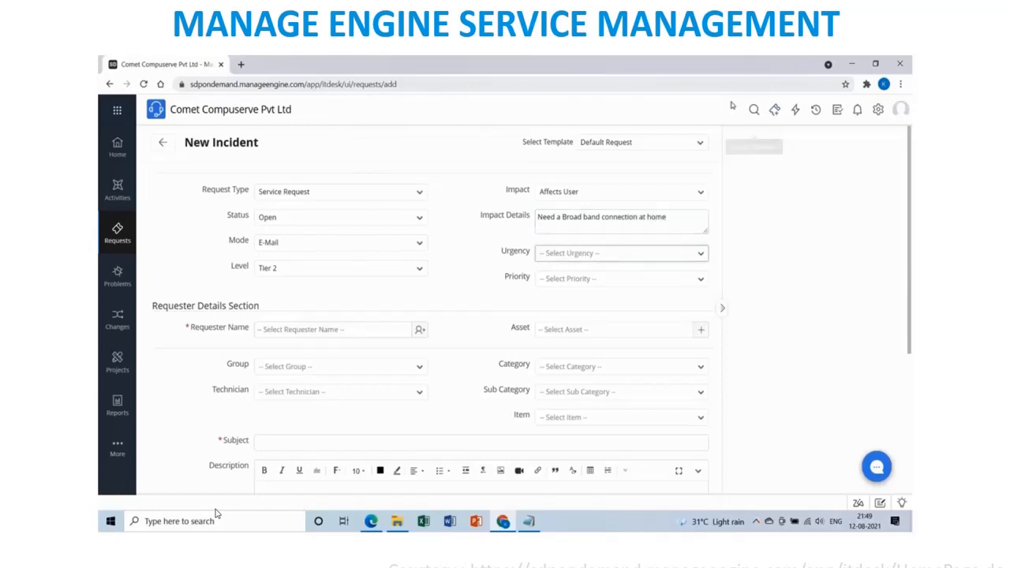
Set priority High, pick the Administration department requester, group Network, and the first listed technician.
left_click(606, 285)
left_click(583, 339)
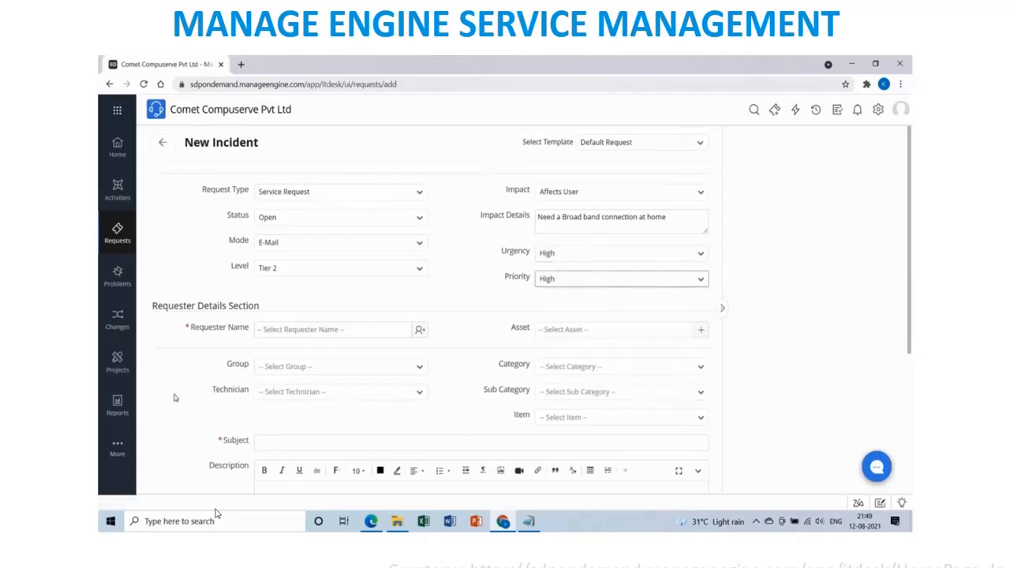
left_click(419, 331)
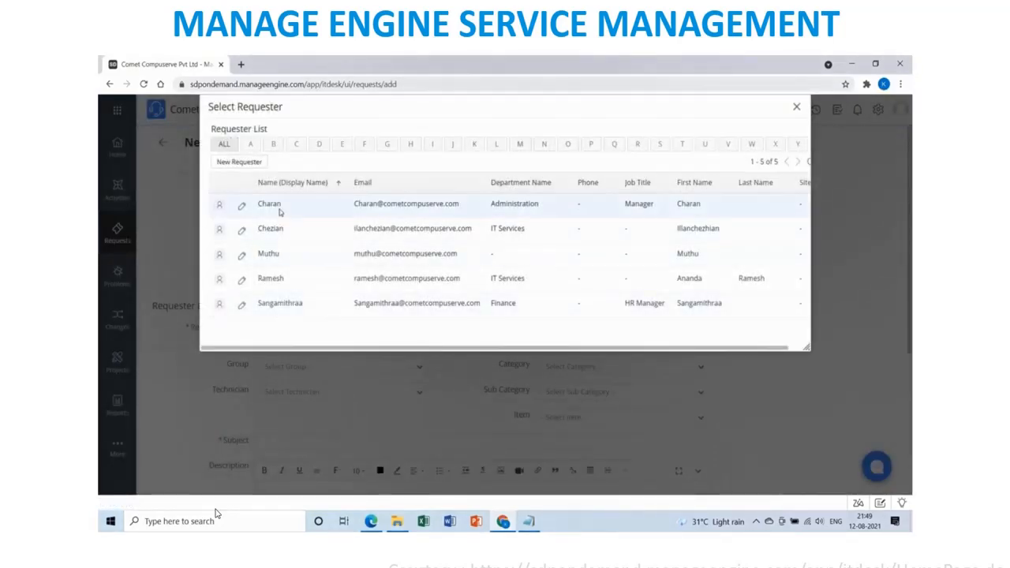
left_click(276, 206)
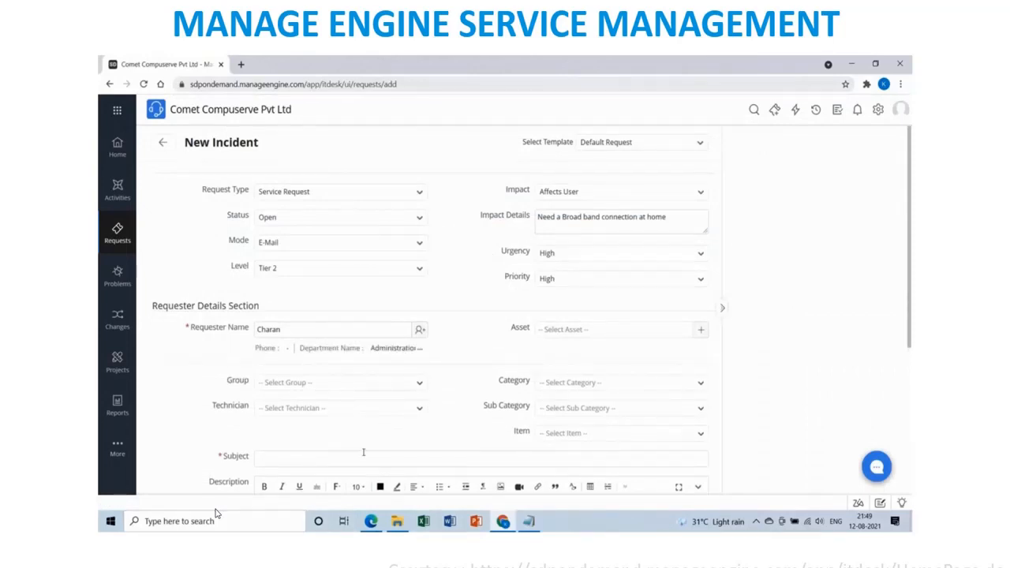
left_click(417, 384)
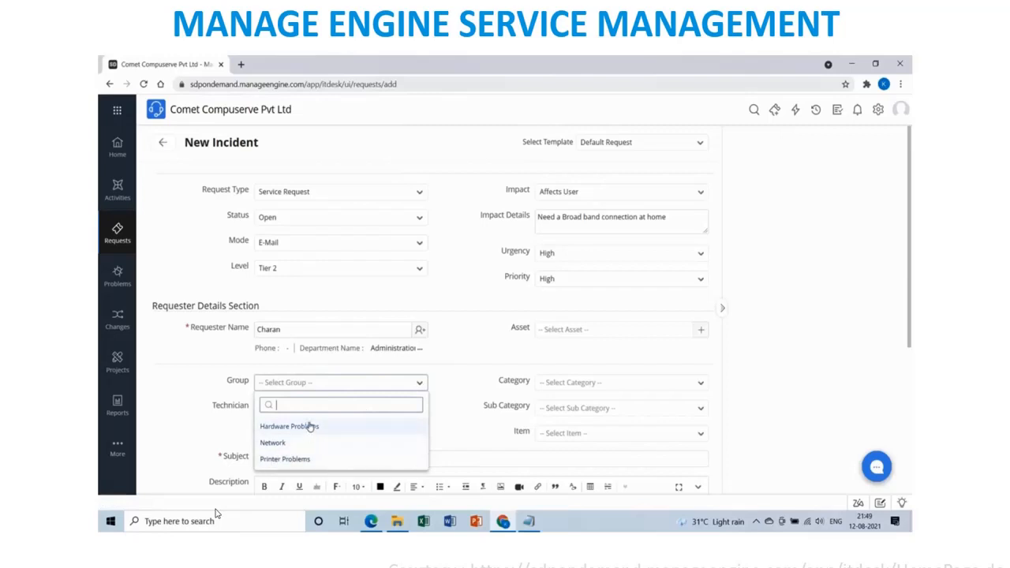
left_click(310, 426)
left_click(339, 382)
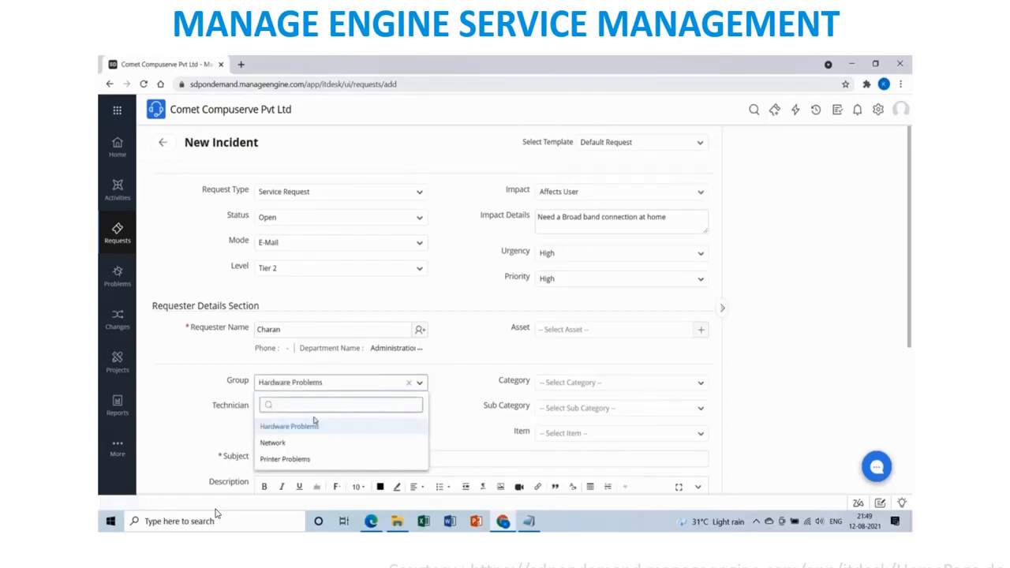
left_click(286, 443)
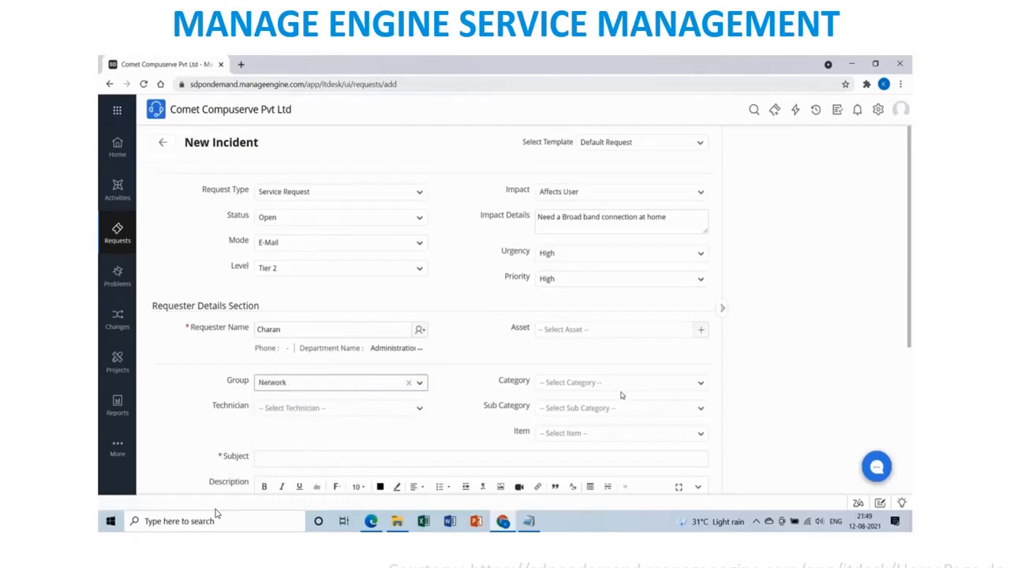
left_click(401, 408)
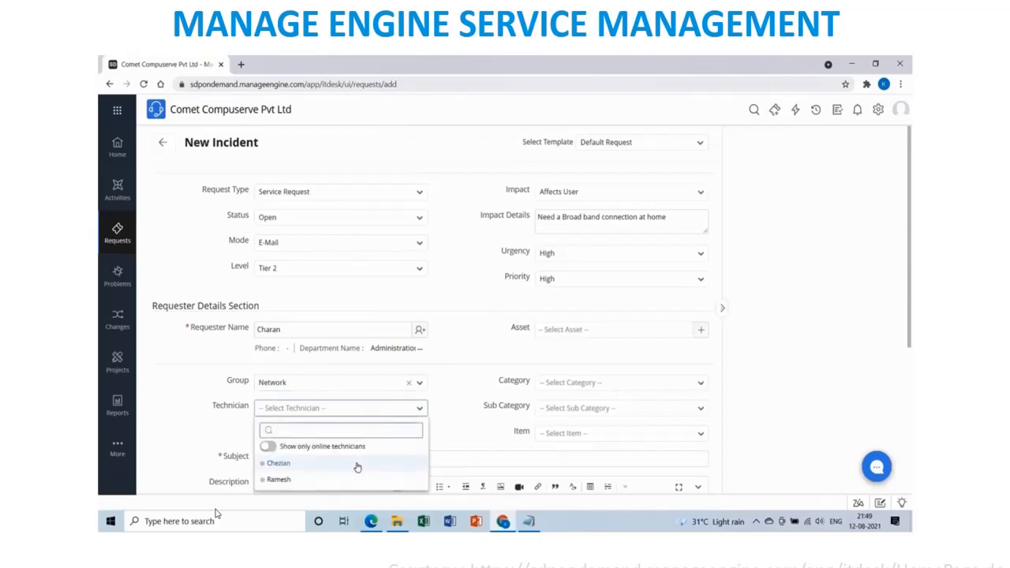
left_click(304, 466)
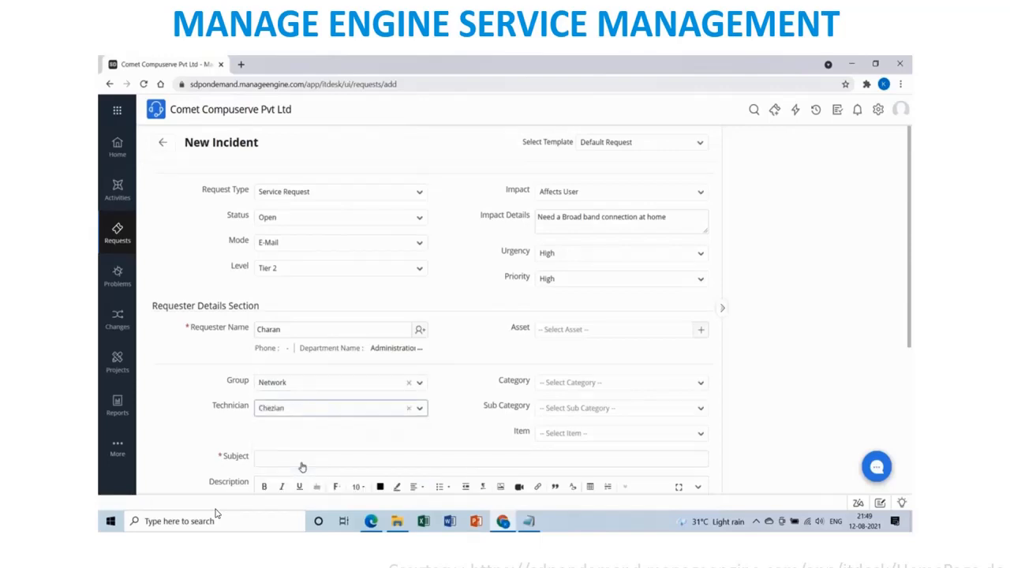
Set category to Network and sub-category to WAN, leaving Item empty.
left_click(700, 386)
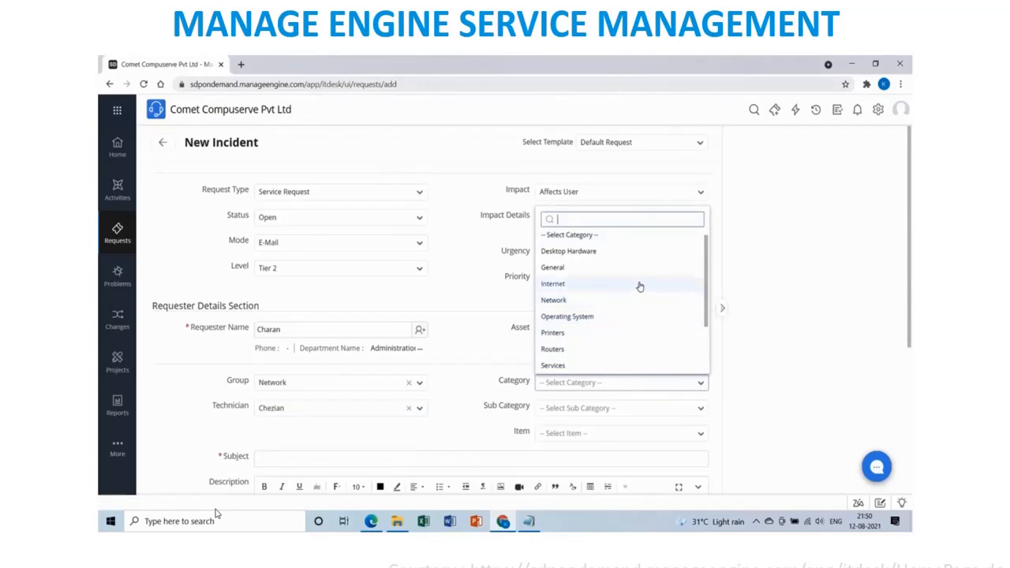
left_click(639, 284)
left_click(701, 409)
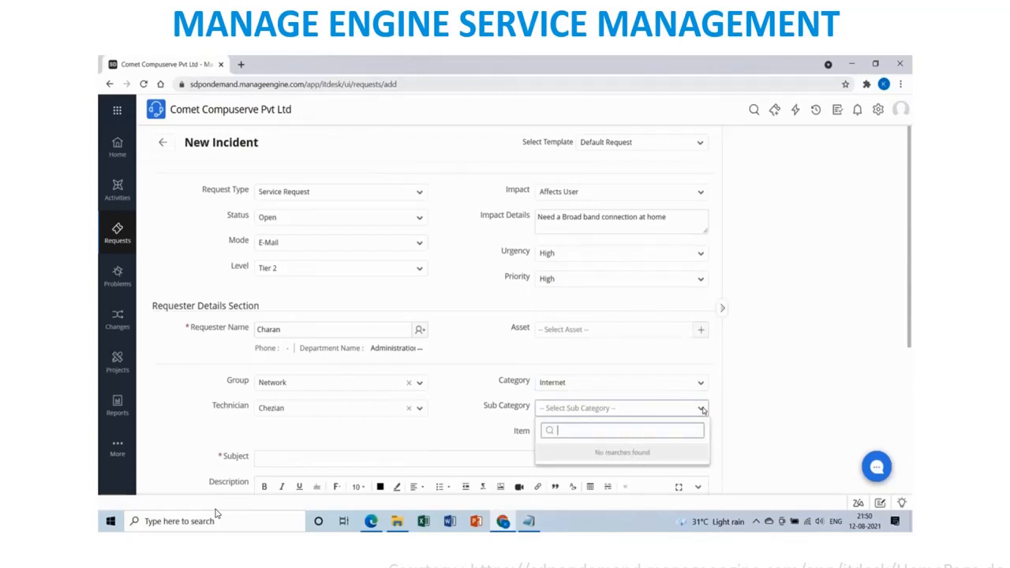
left_click(701, 383)
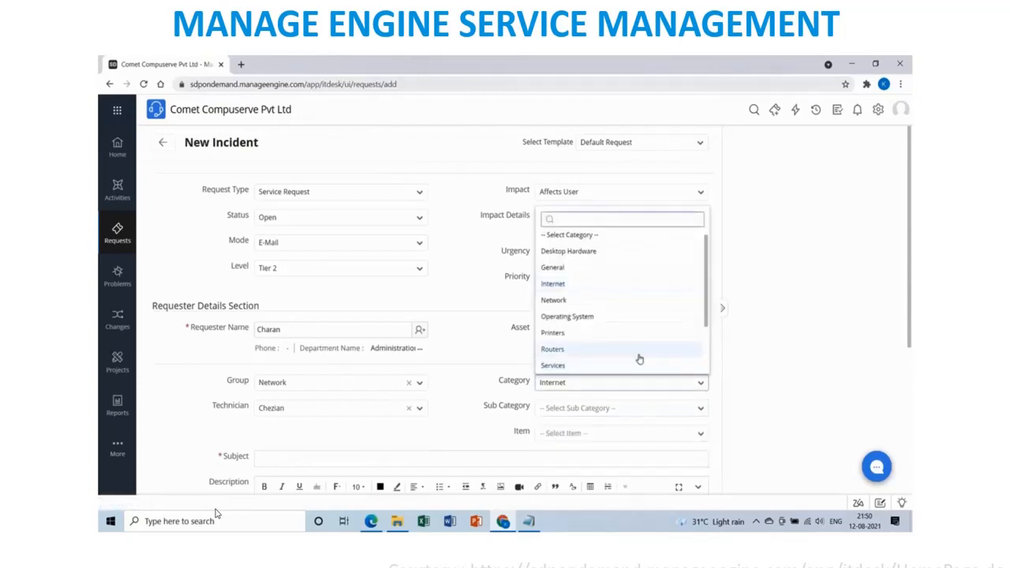
left_click(612, 303)
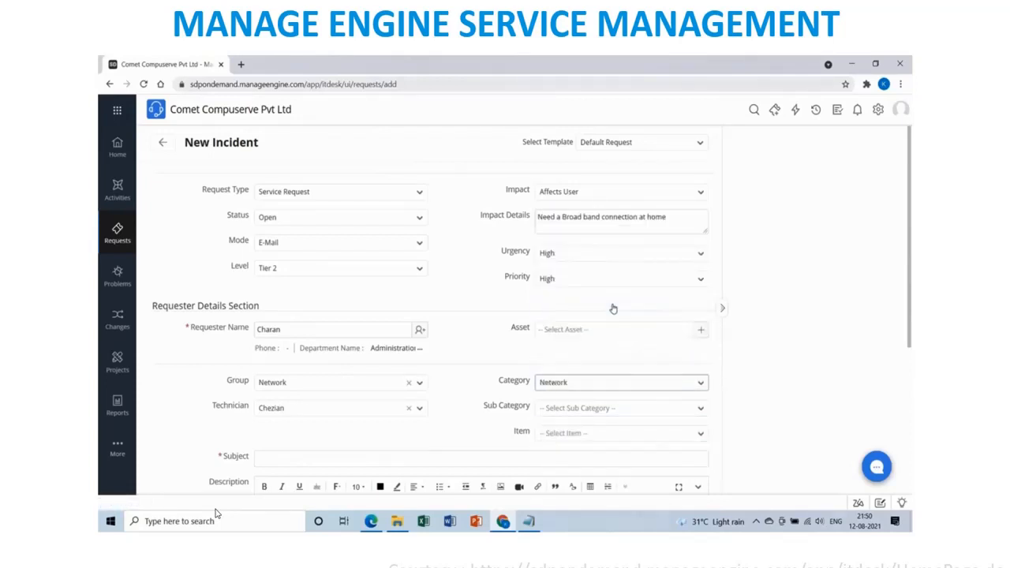
left_click(675, 409)
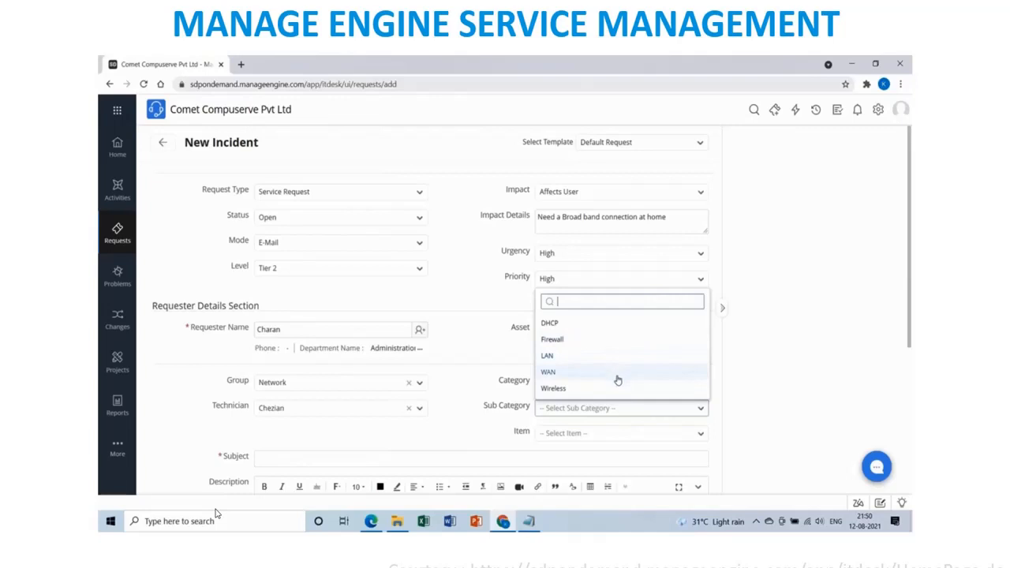
left_click(618, 374)
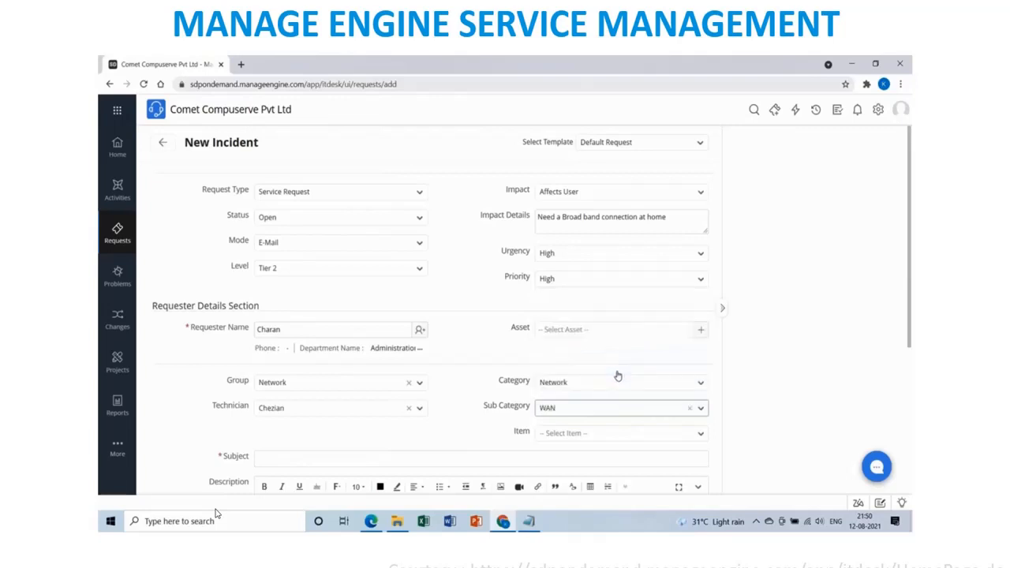
left_click(633, 440)
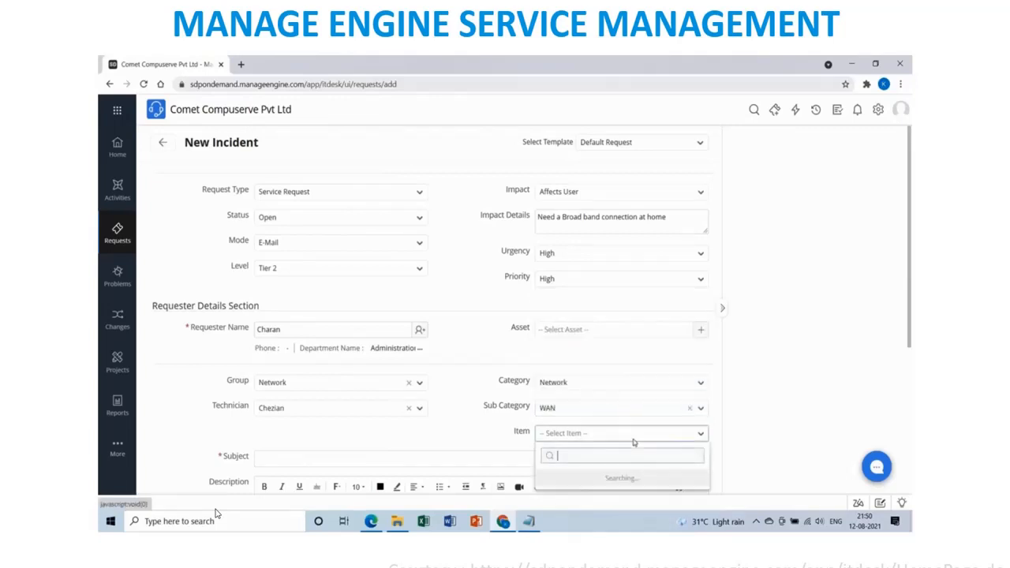
left_click(755, 434)
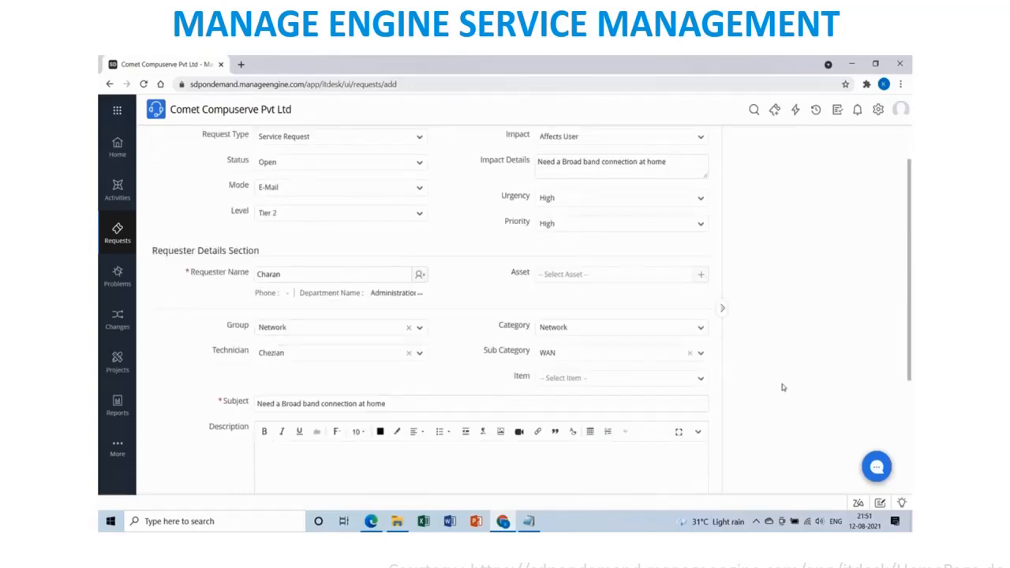
Write the description asking for home broadband setup because Zoom and Webex calls fail from home.
type("Hi Team")
type("I need to set up")
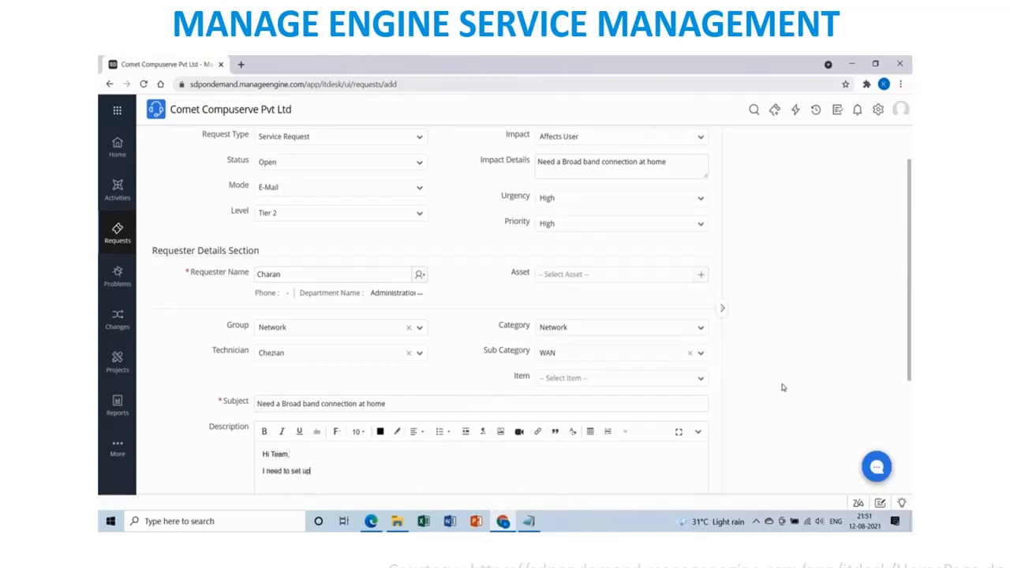
type(" the Broadb")
type("ad")
type("nd ")
type("connection at home")
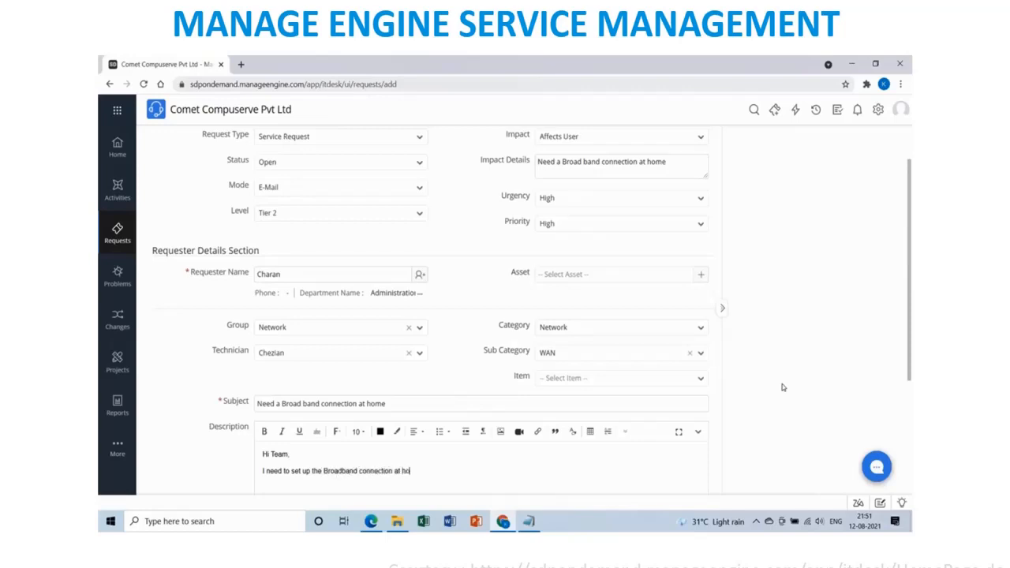
type(" as the dongle provide")
type("d in office is not u")
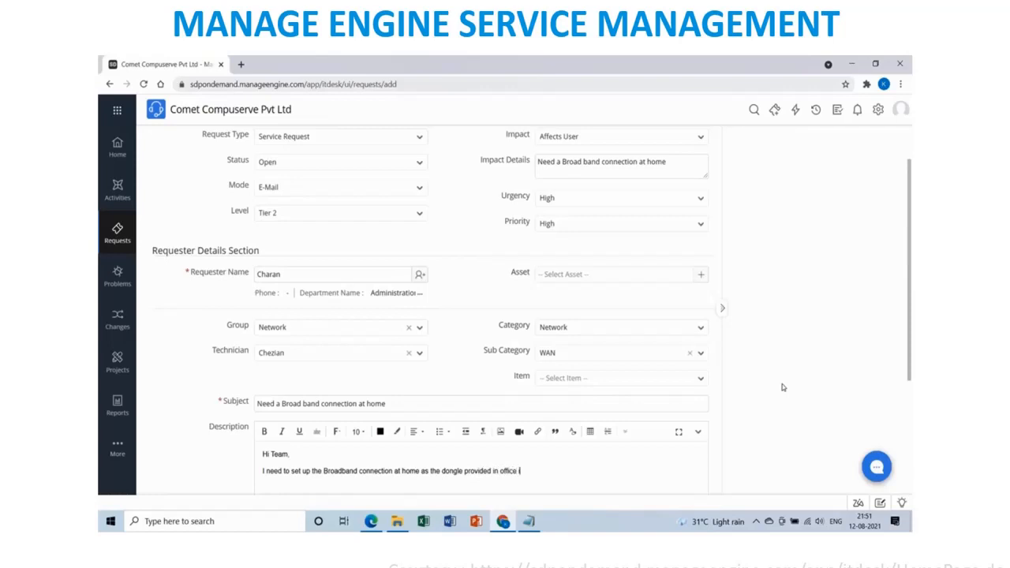
type("pto the speed and.")
type(" am facing slown")
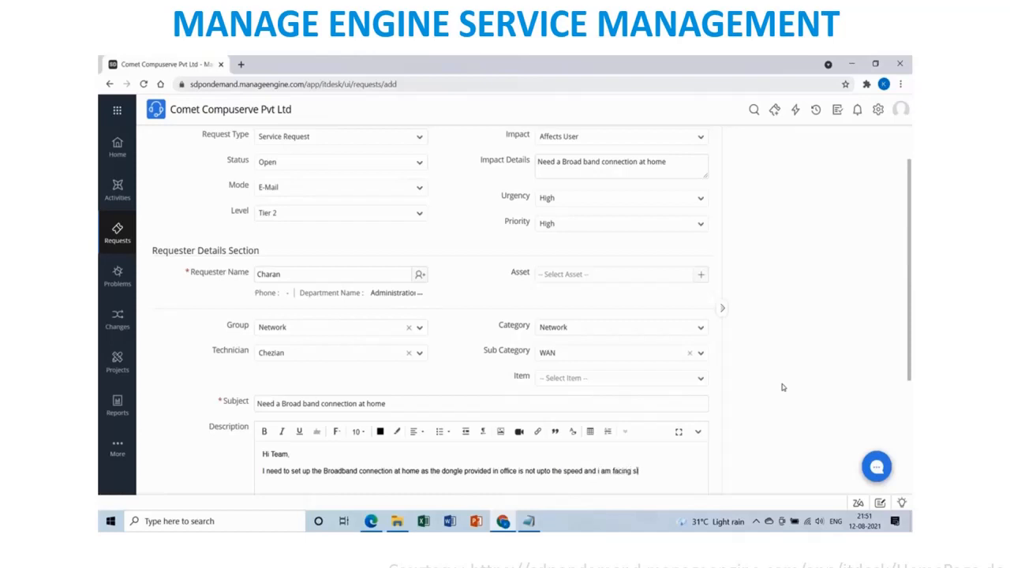
type("ess in system comnnection. u")
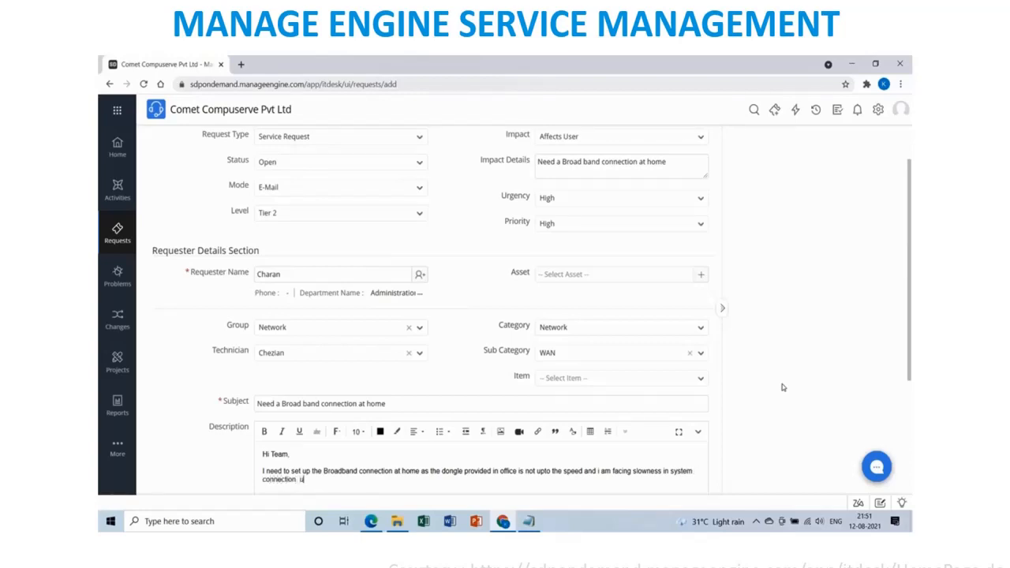
type("nable to")
key("BackSpace")
key("BackSpace")
key("BackSpace")
key("BackSpace")
key("BackSpace")
key("BackSpace")
key("BackSpace")
type("Unable to join any Zoom or")
type(" Webex calls pro")
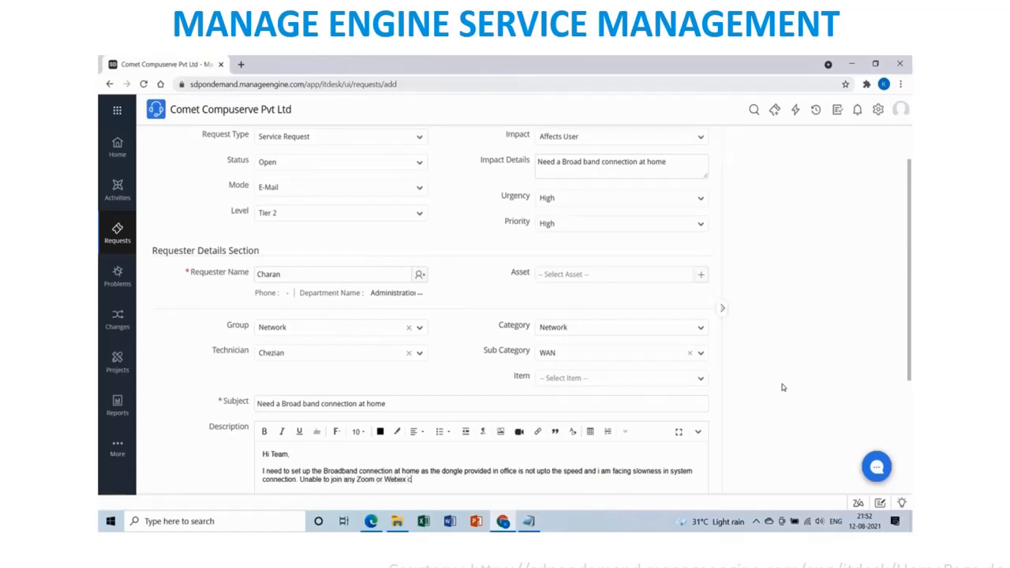
type("perly from ho")
type("me and getting the feed")
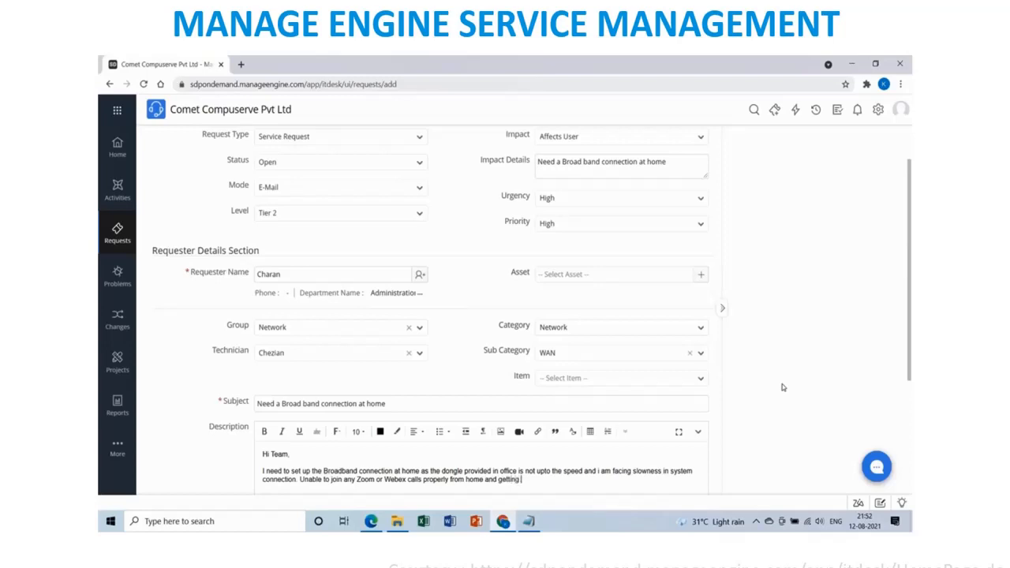
type("bac")
type("k from custome")
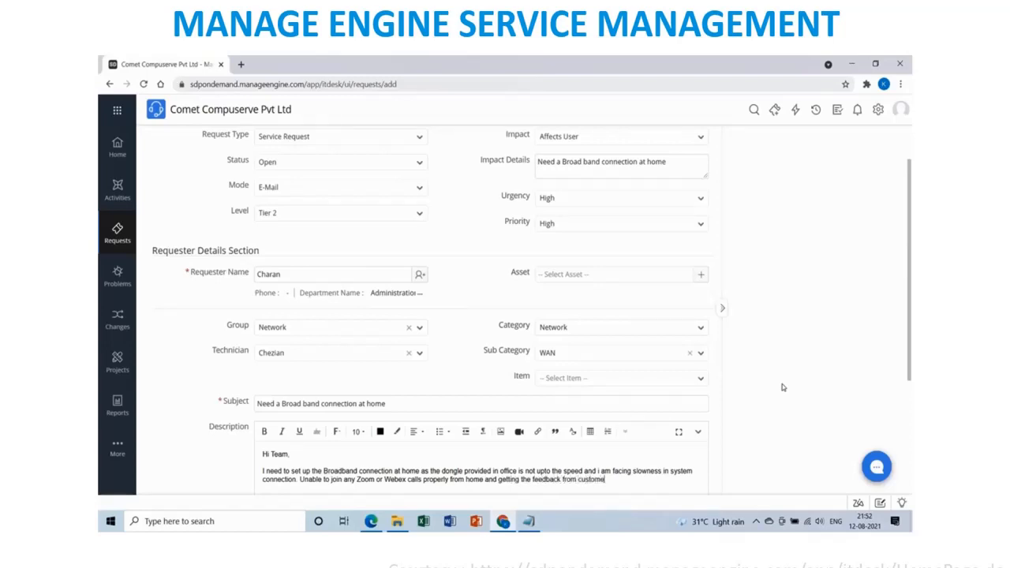
type("r that voice is al")
type("so not clear")
type(". So please e")
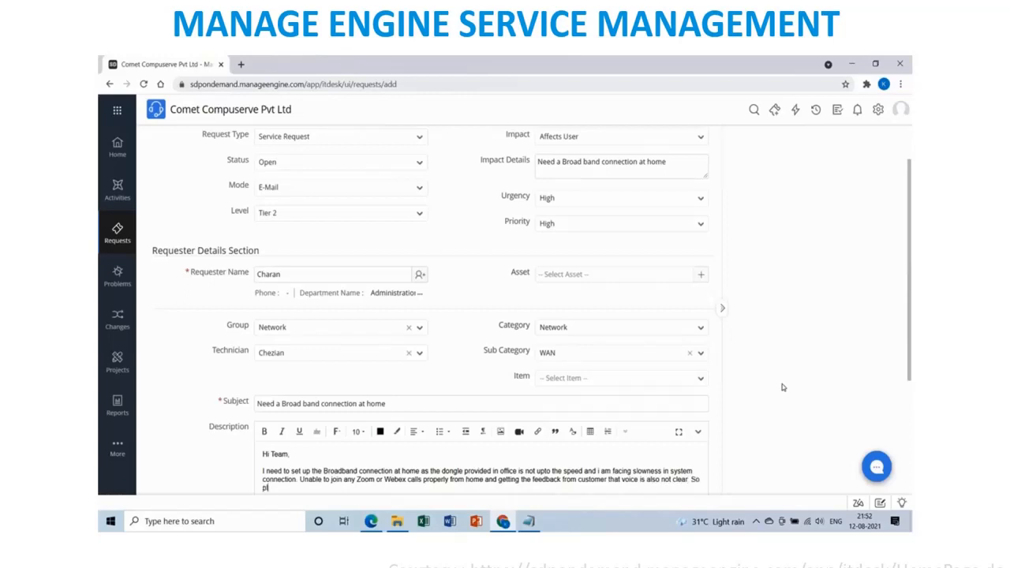
type("etup a b")
type("road")
type("bacnd at home quick")
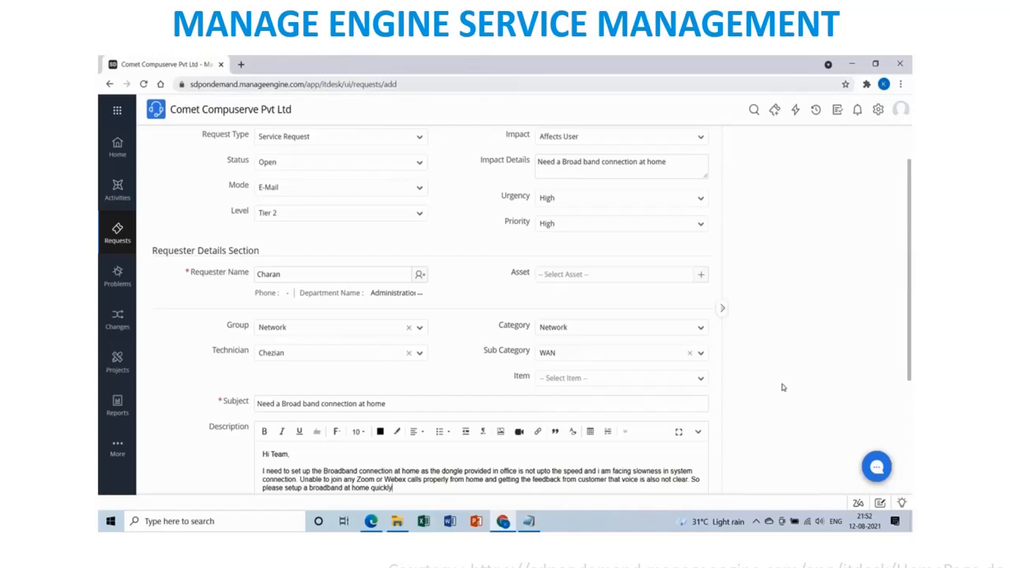
type("ly.")
Sign the description with 'Regards' and the requester's name, then add the request.
key("Return")
key("Return")
type("Regards")
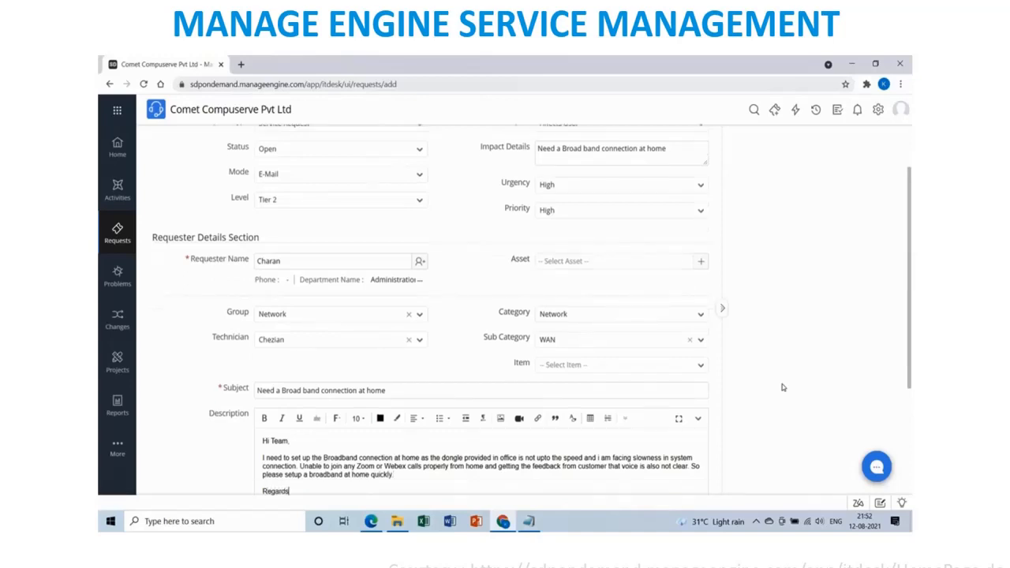
key("Return")
type("Charan")
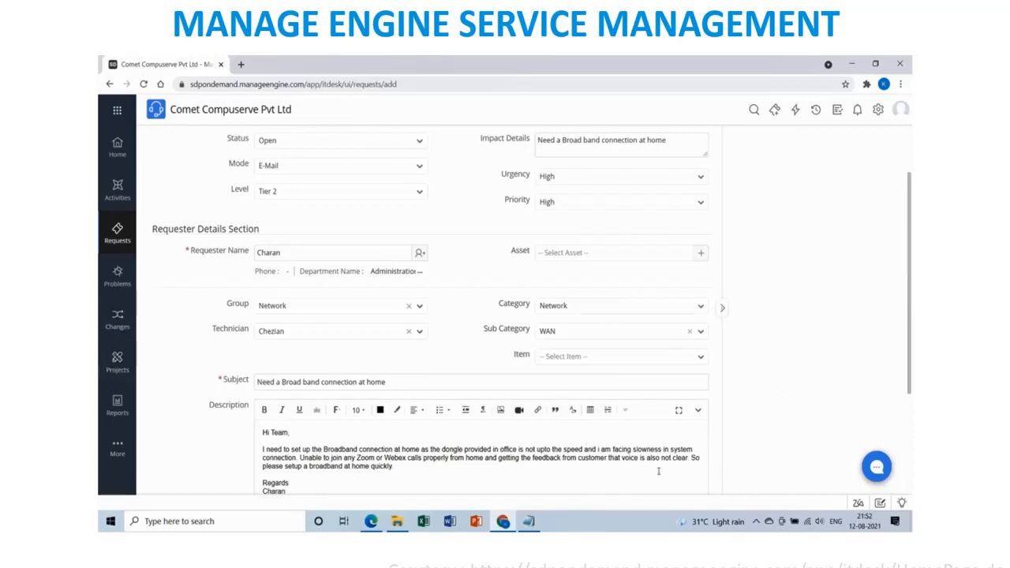
scroll(604, 438, "down", 2)
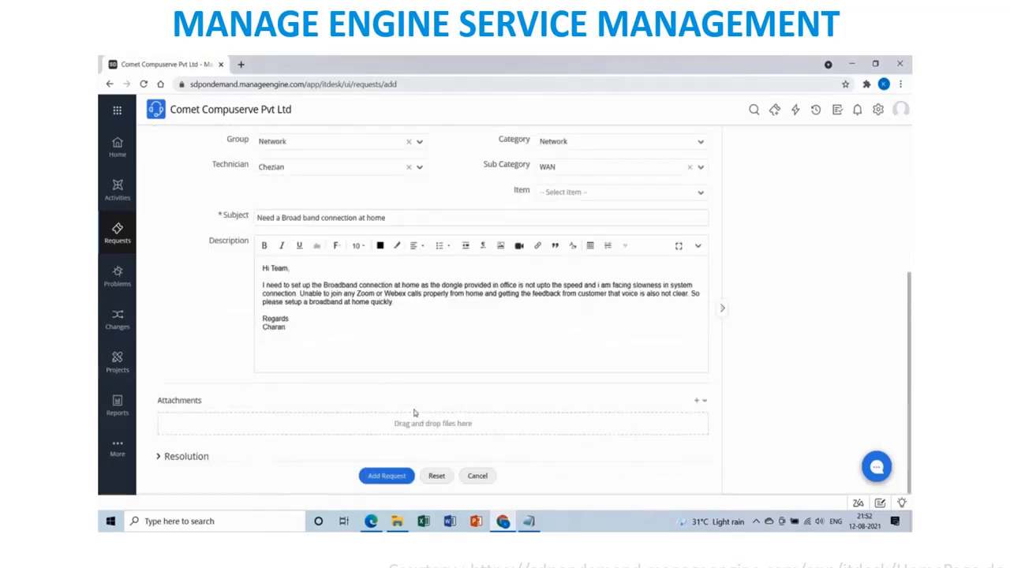
left_click(380, 479)
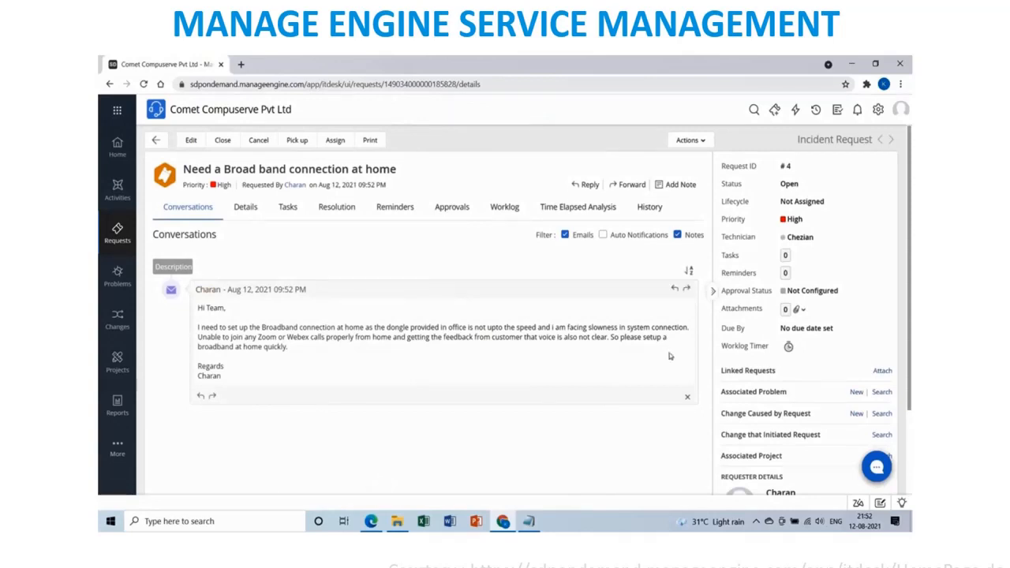
Assign request #4 to the Network group with its technician, leaving the status unchanged.
left_click(804, 188)
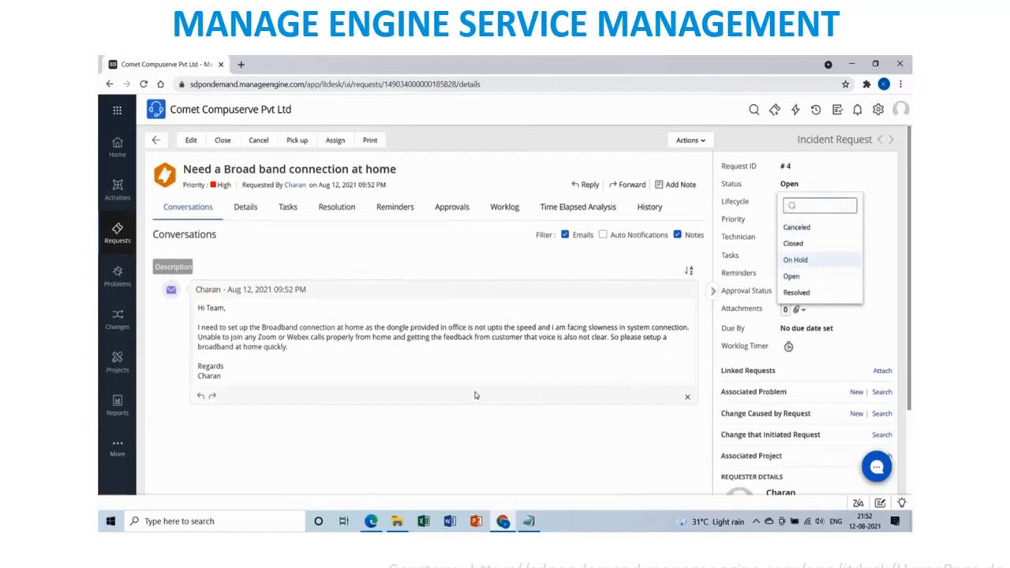
left_click(493, 374)
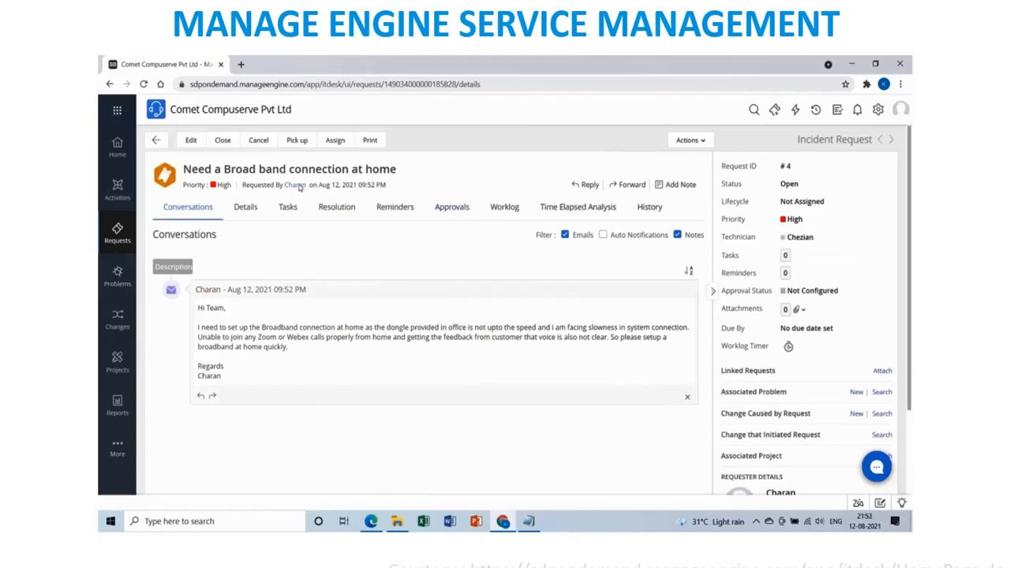
left_click(335, 140)
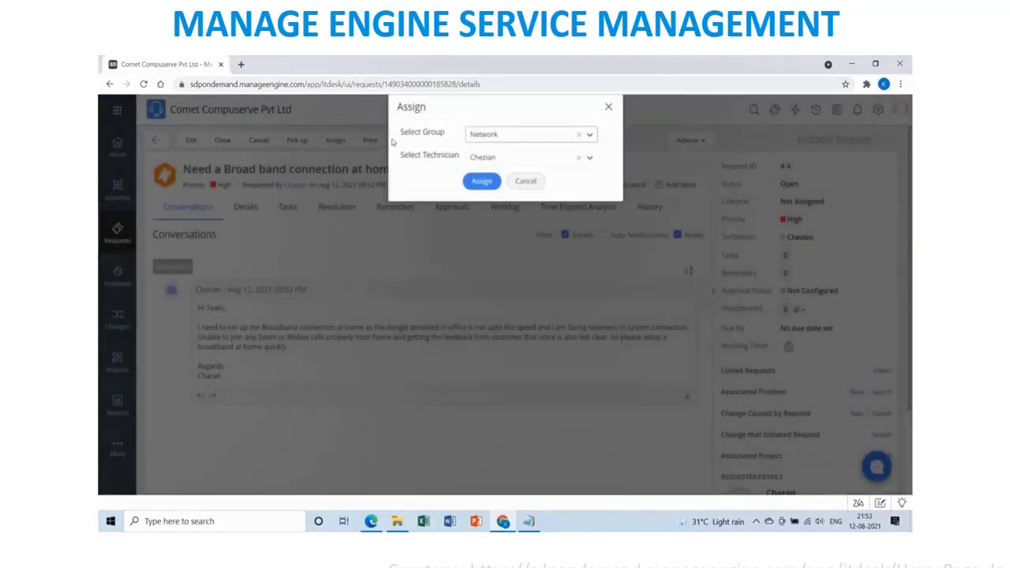
left_click(491, 182)
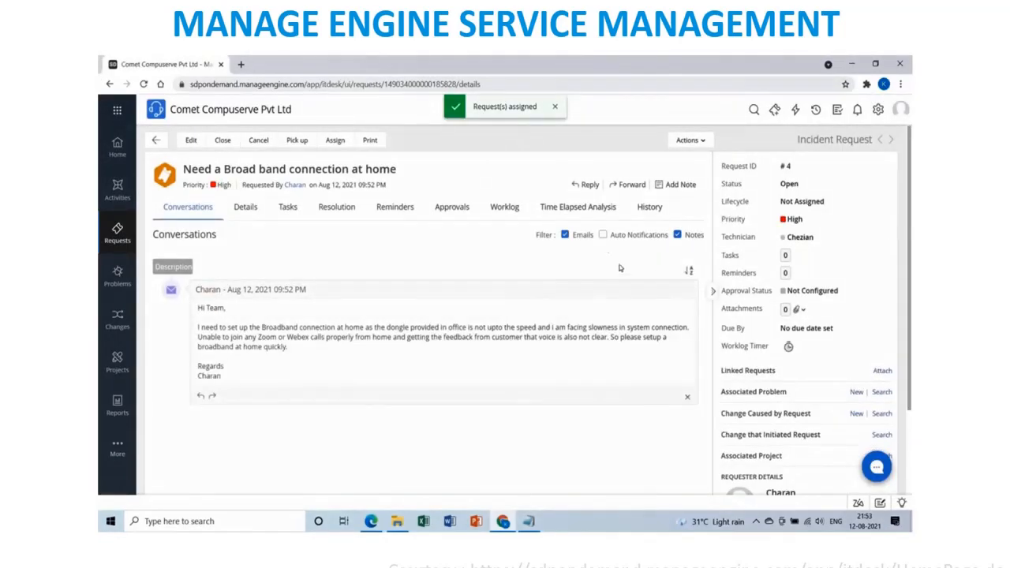
Start a worklog owned by the assigned technician, with 0 hours 10 minutes spent.
left_click(703, 141)
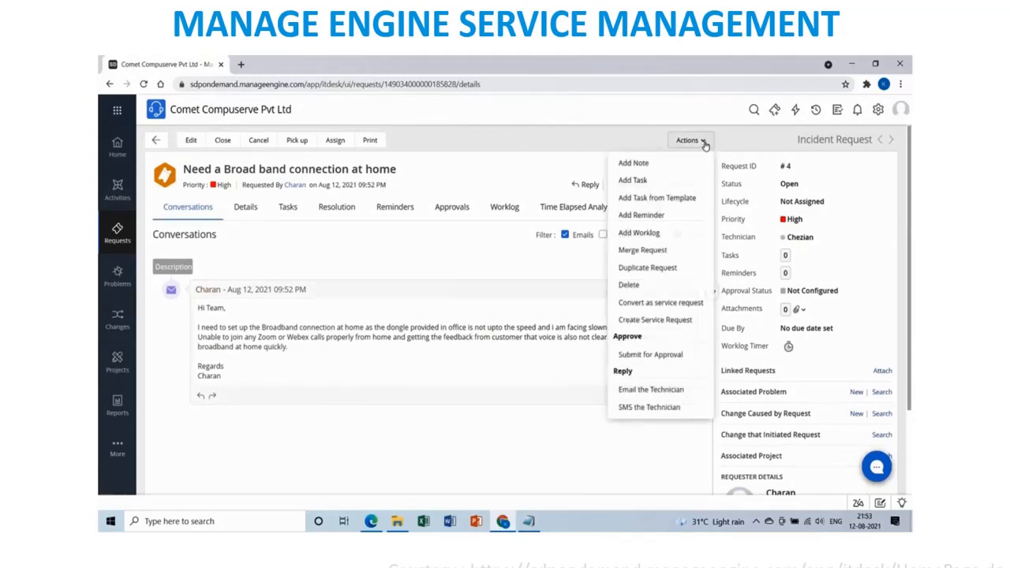
left_click(676, 236)
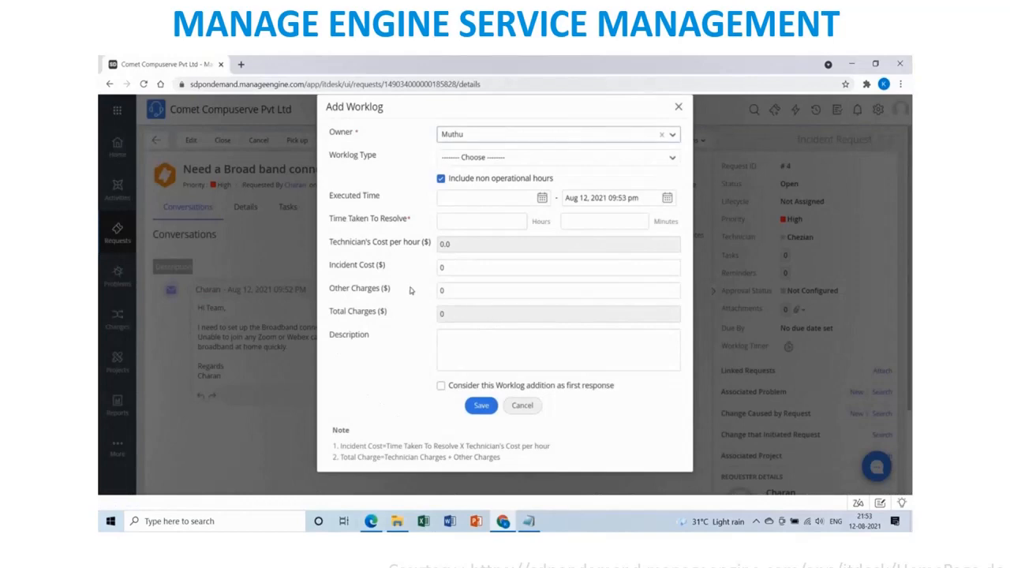
left_click(484, 139)
left_click(471, 183)
left_click(464, 221)
type("0")
key("Tab")
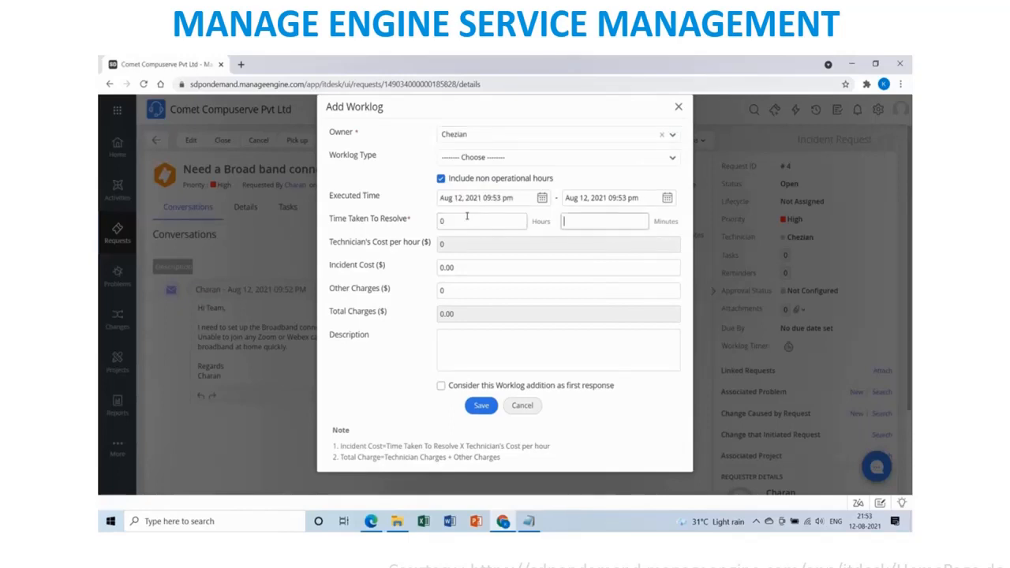
type("10")
Describe it as an acknowledgement signed 'Regards, Support team', mark it first response, and save.
left_click(475, 347)
type("Hi")
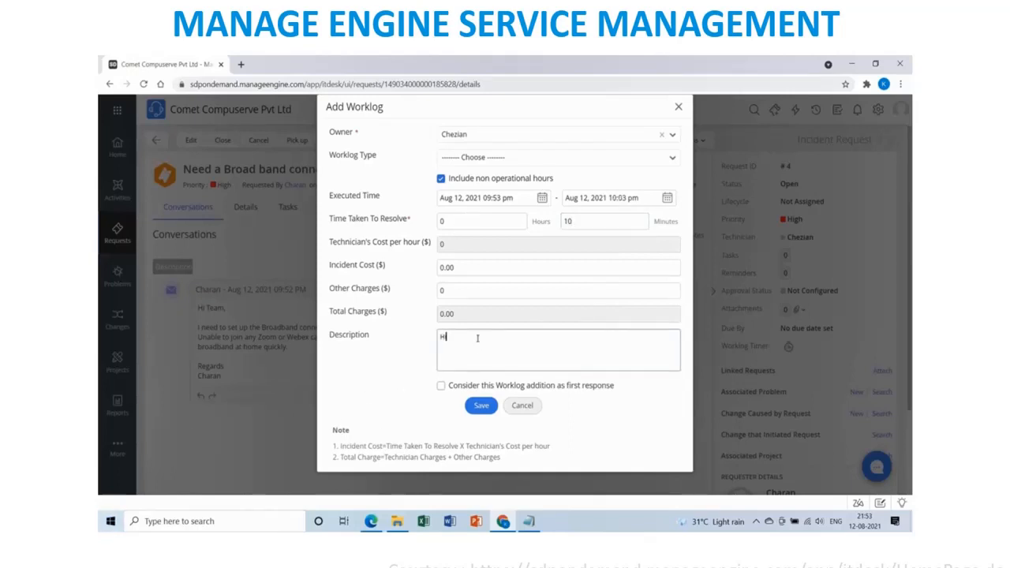
type(",")
key("Return")
key("Return")
type("We are acknowledging the request , we will get back to")
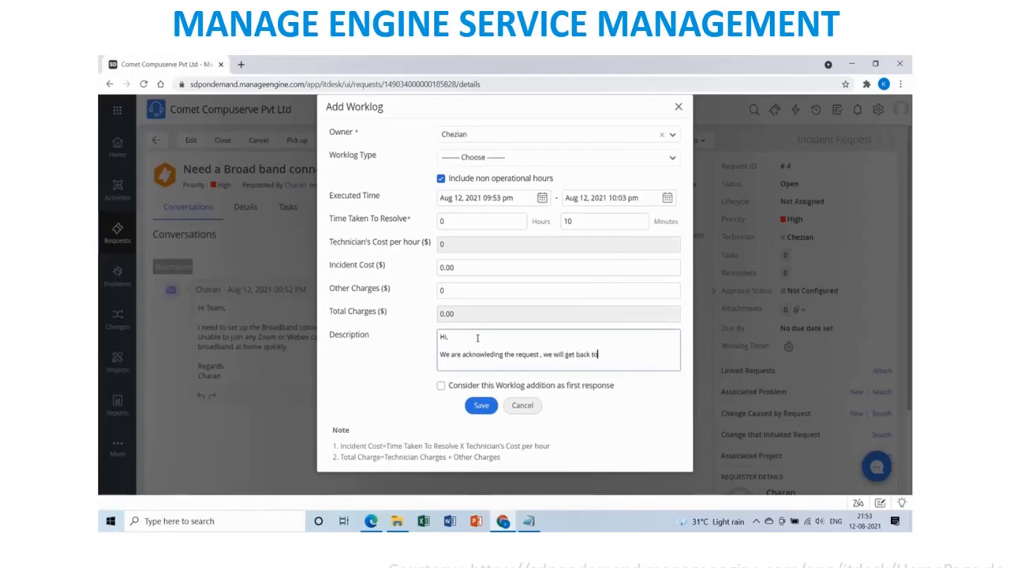
type(" you shortly.")
key("Return")
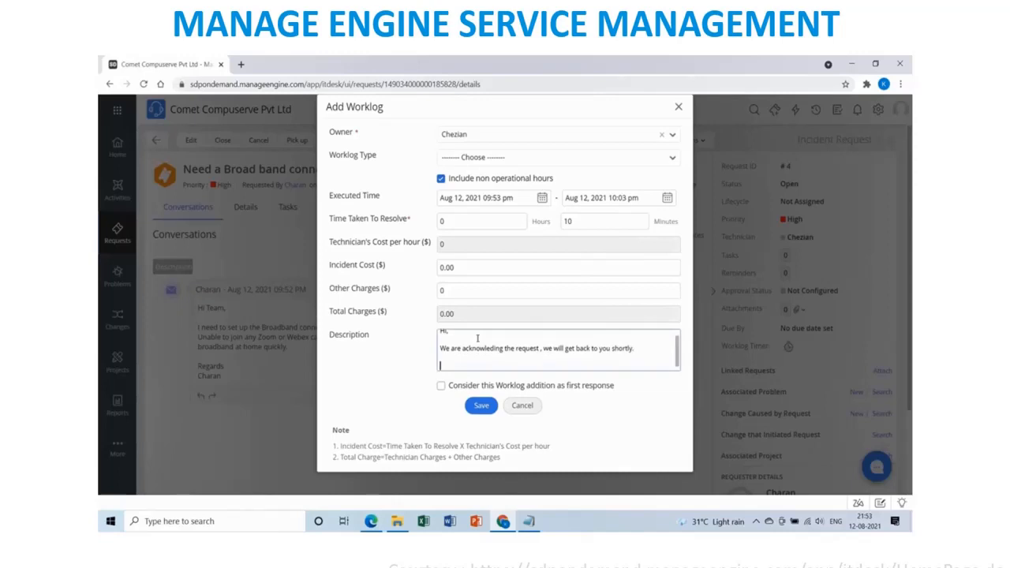
type("Regards")
key("Return")
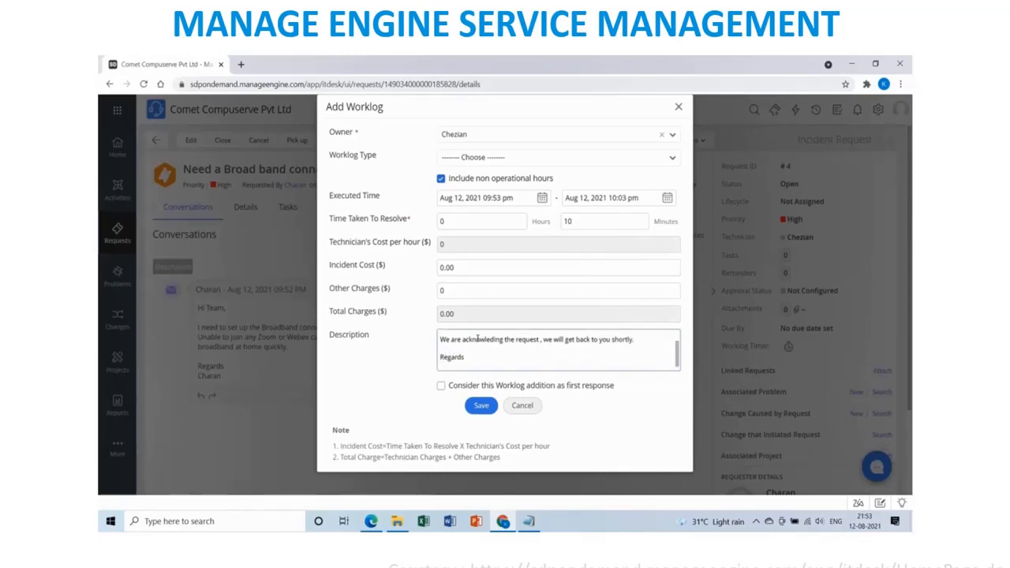
type("Support team")
left_click(441, 387)
left_click(479, 409)
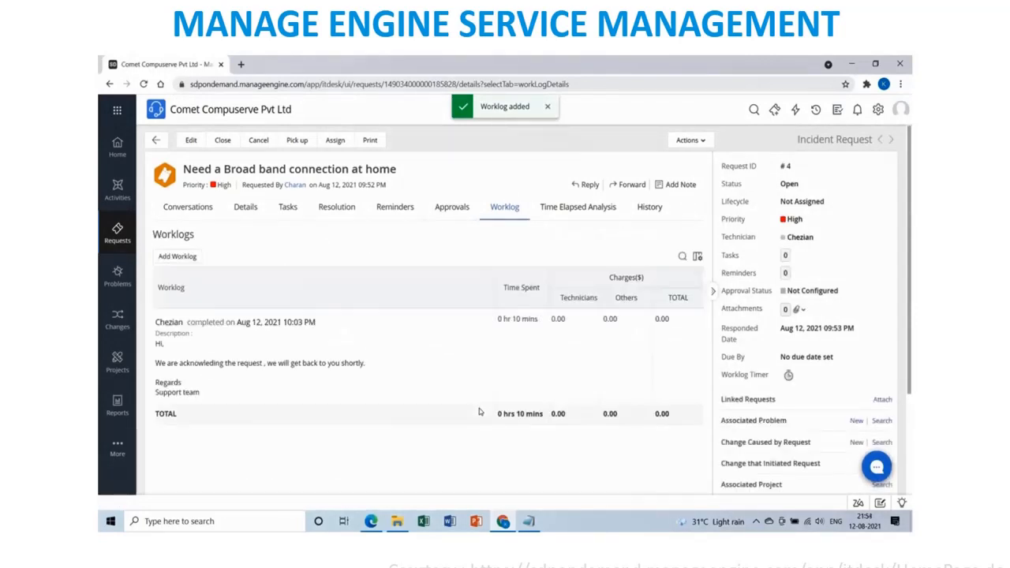
left_click(805, 186)
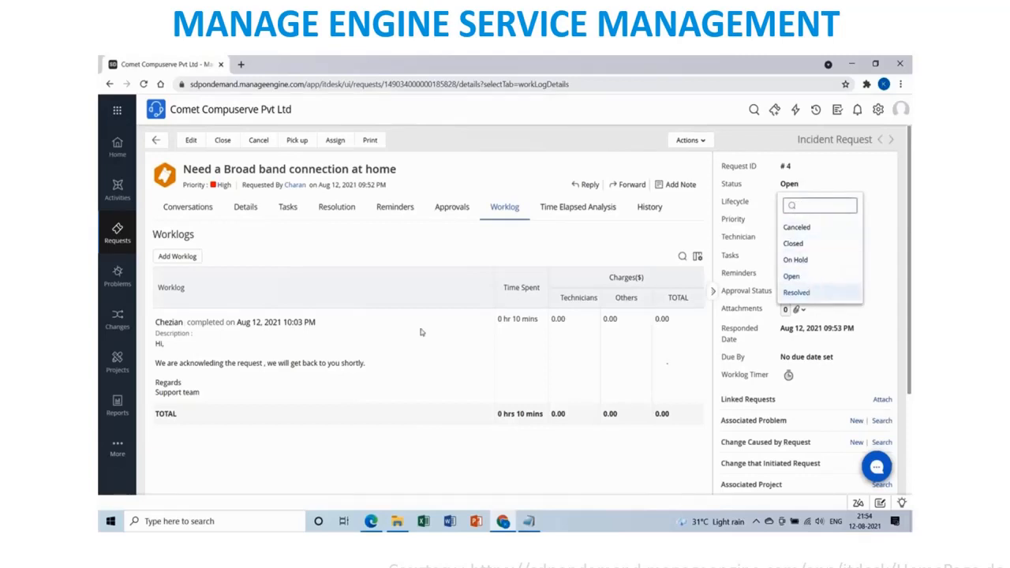
Set request #4's status to Resolved and show its Resolution details.
left_click(797, 293)
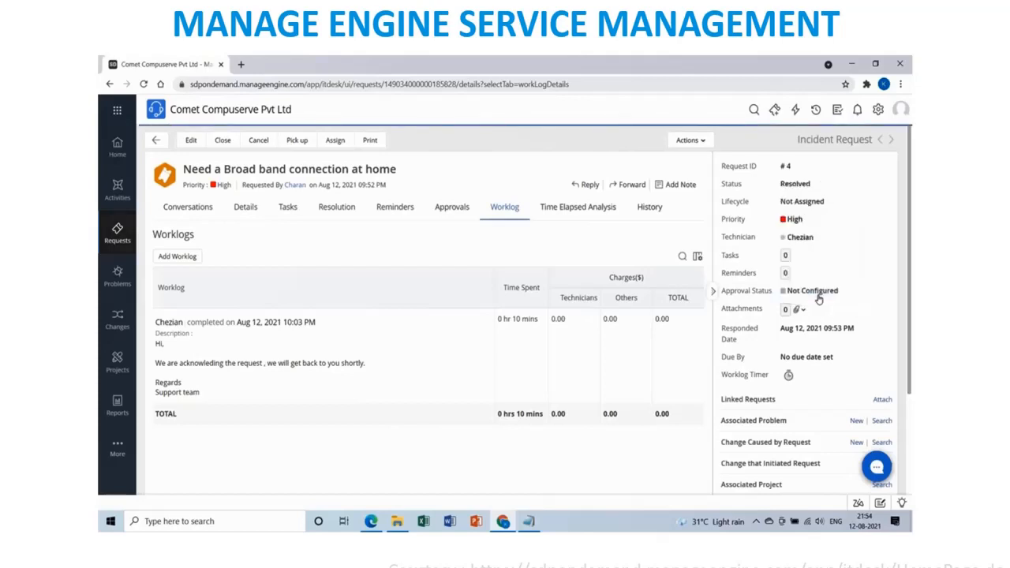
left_click(337, 206)
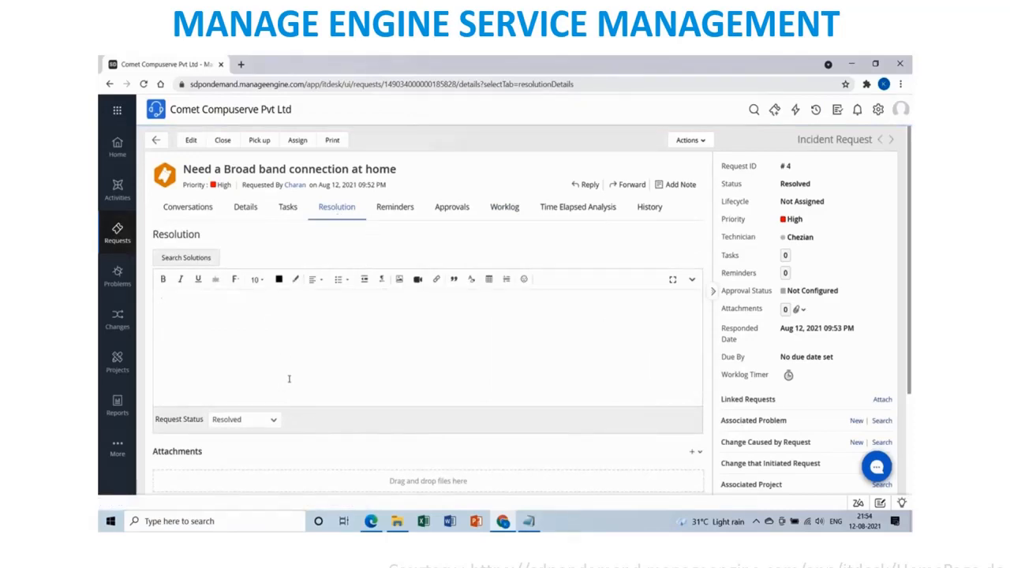
Save a resolution telling the requester home broadband is out of scope but the monthly bill is claimable.
scroll(285, 381, "down", 3)
scroll(290, 383, "up", 3)
scroll(253, 332, "down", 3)
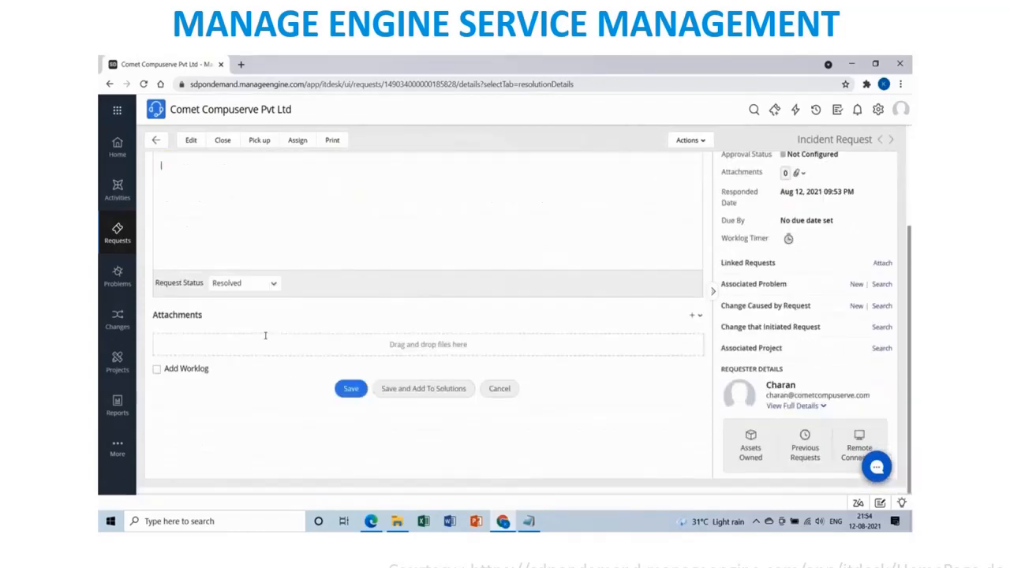
scroll(265, 339, "up", 3)
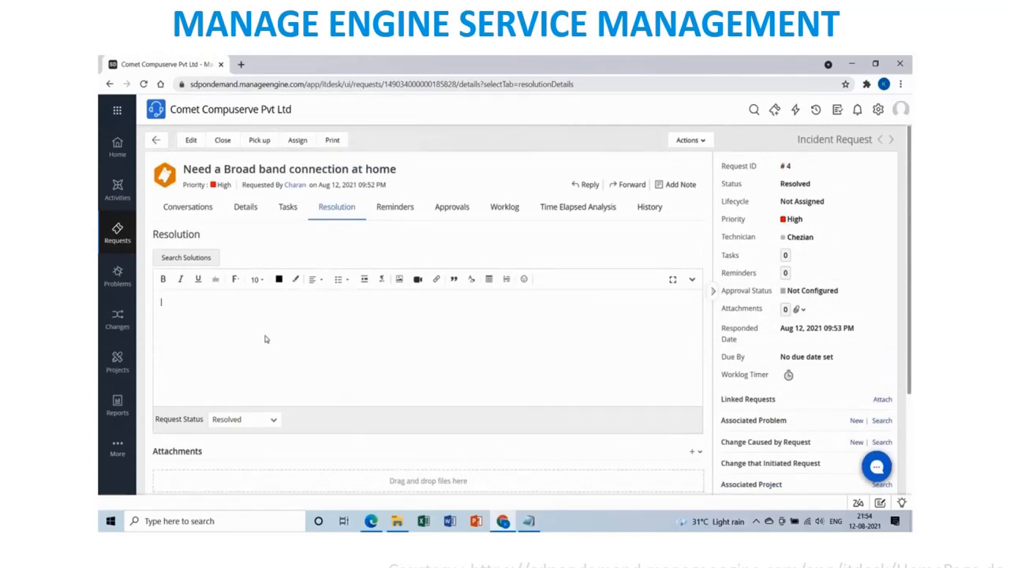
type("Hi")
type(" Charan,  ")
type("Setting u")
type("p Broadban")
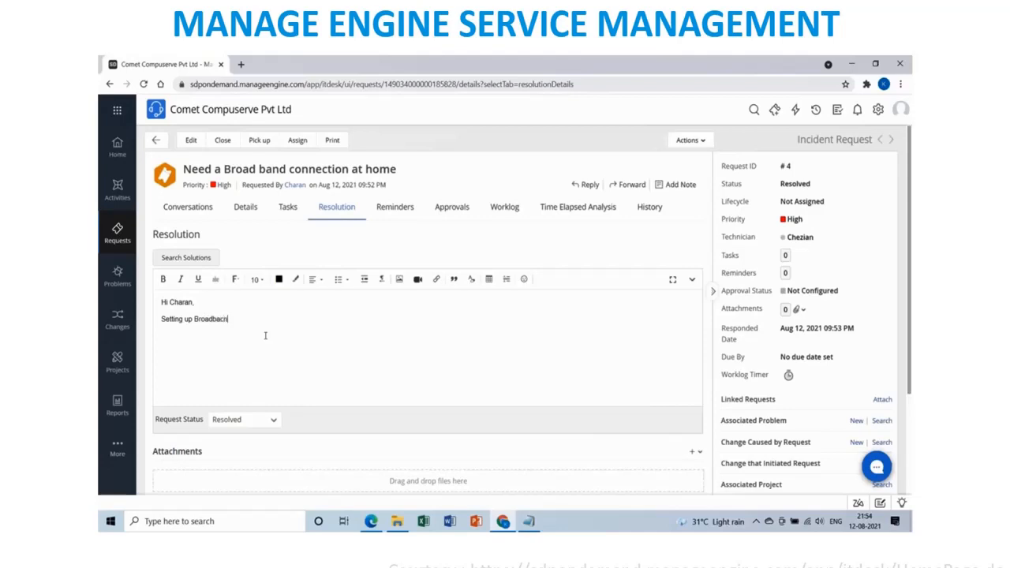
type("d is not in our scope, if any thing to be done in office we can")
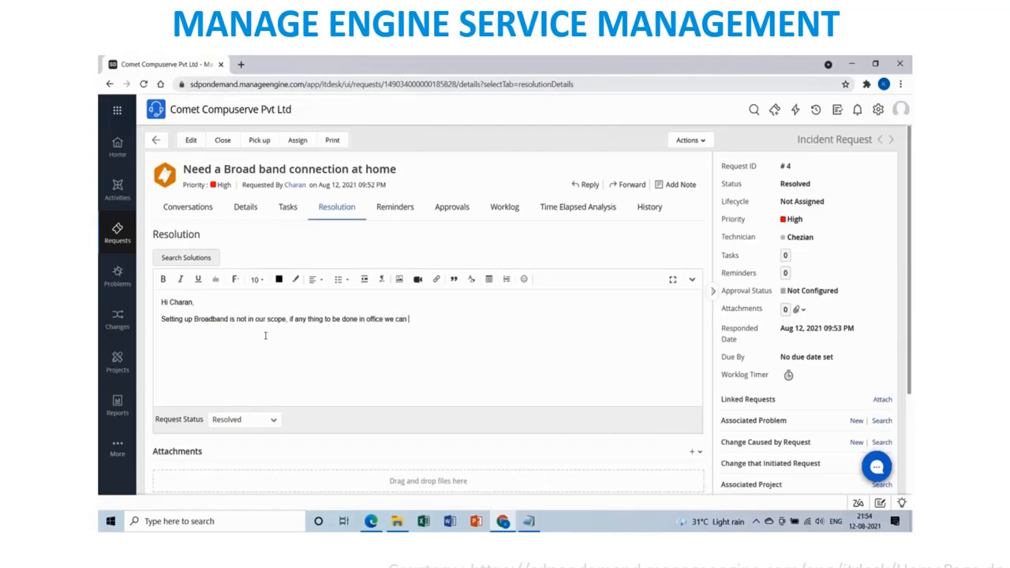
type(" provide the support. Since this is required")
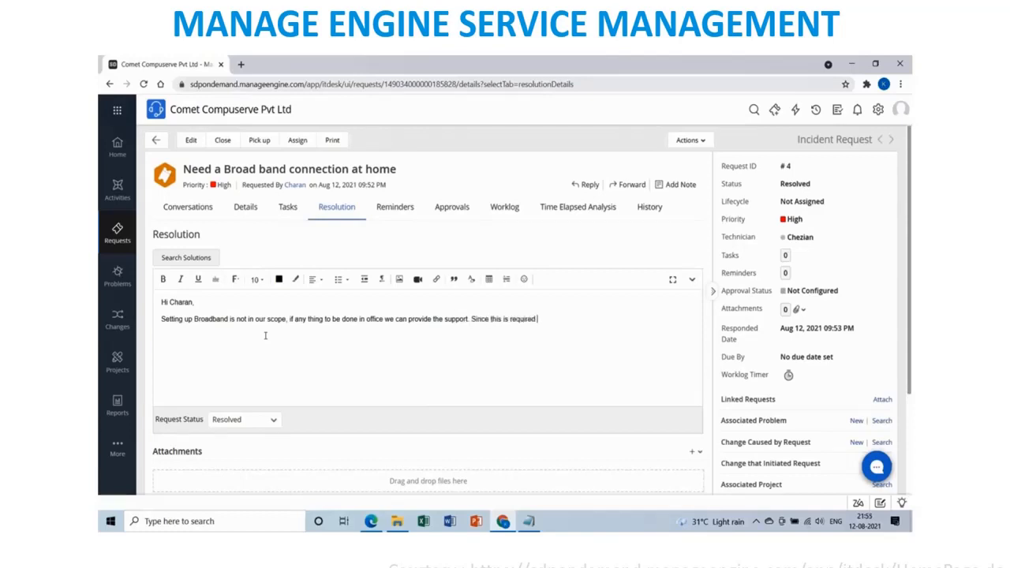
type(" in your home we will not be able to fu")
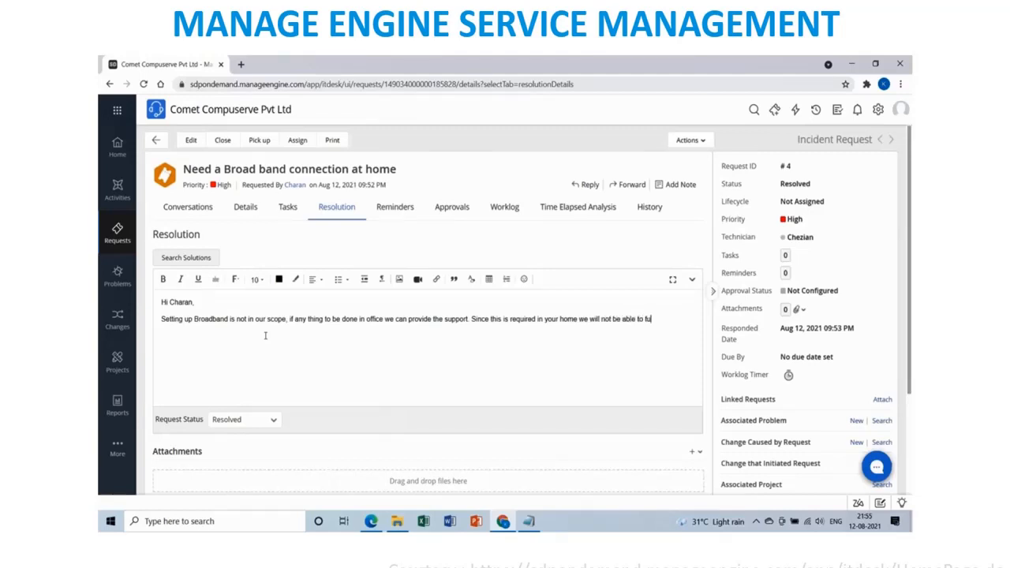
type("lfill your requirement. Alternative")
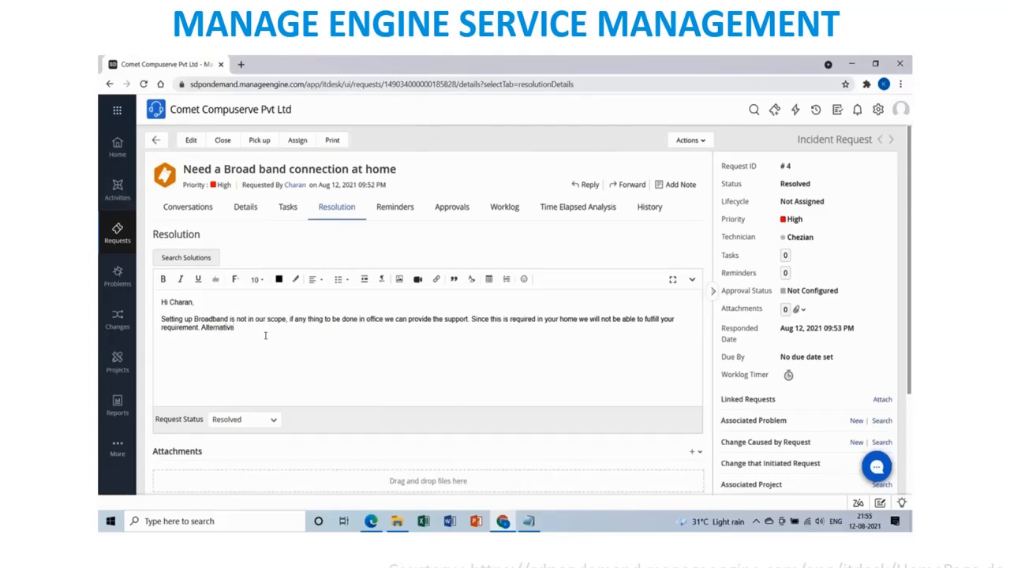
type("ly you can approach the local service provide")
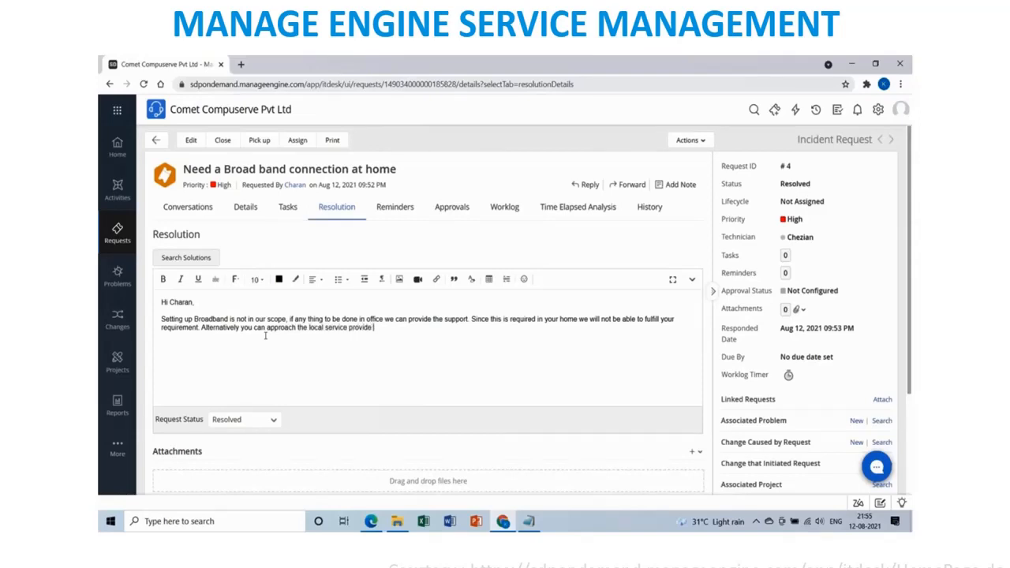
type("r like Airtel or Jio for setting up th")
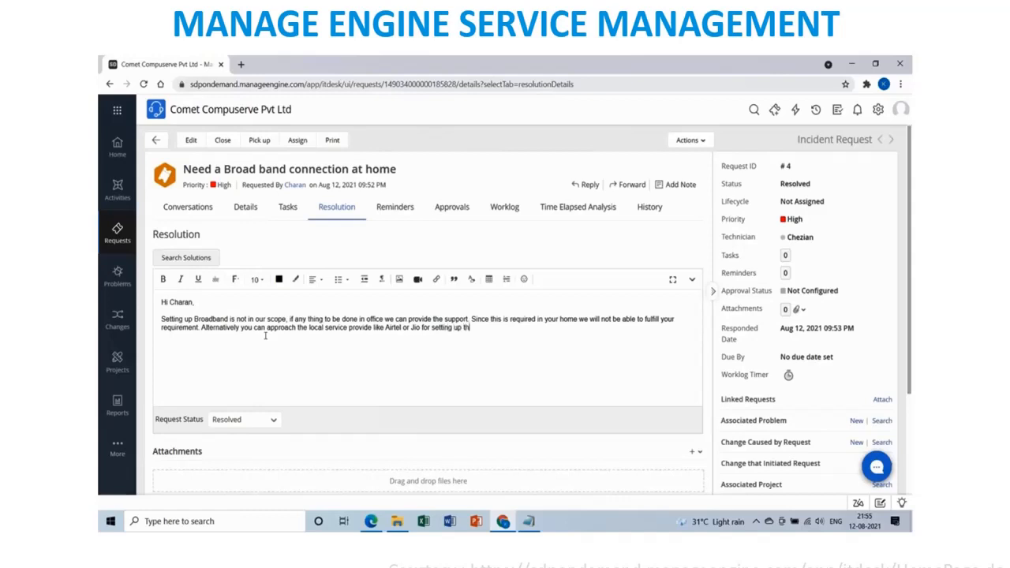
type("e broad band. YOu")
key("BackSpace")
type("ou can submit the mont")
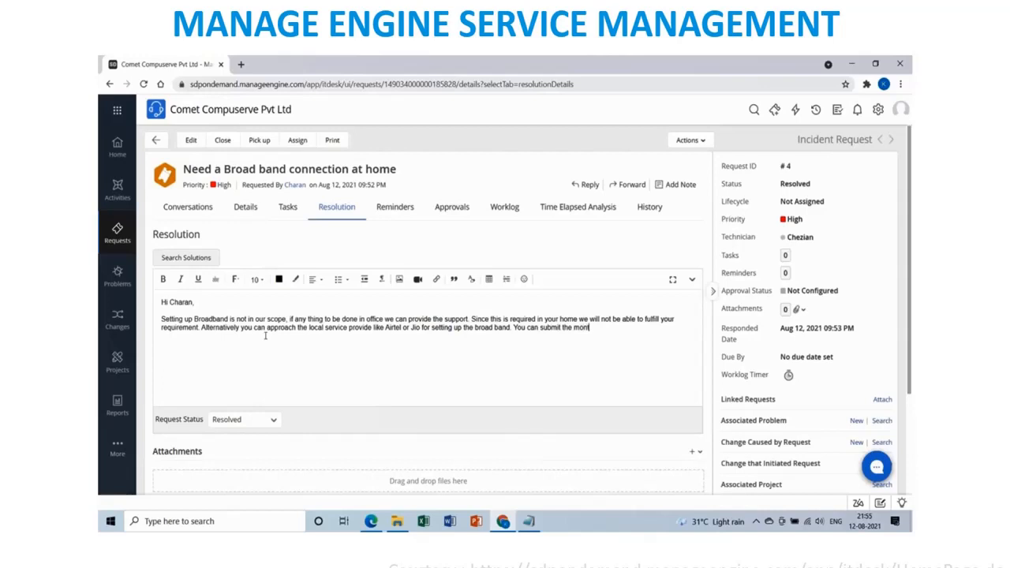
type("hly bi")
type("ll to")
type(" the o")
type("fice where you")
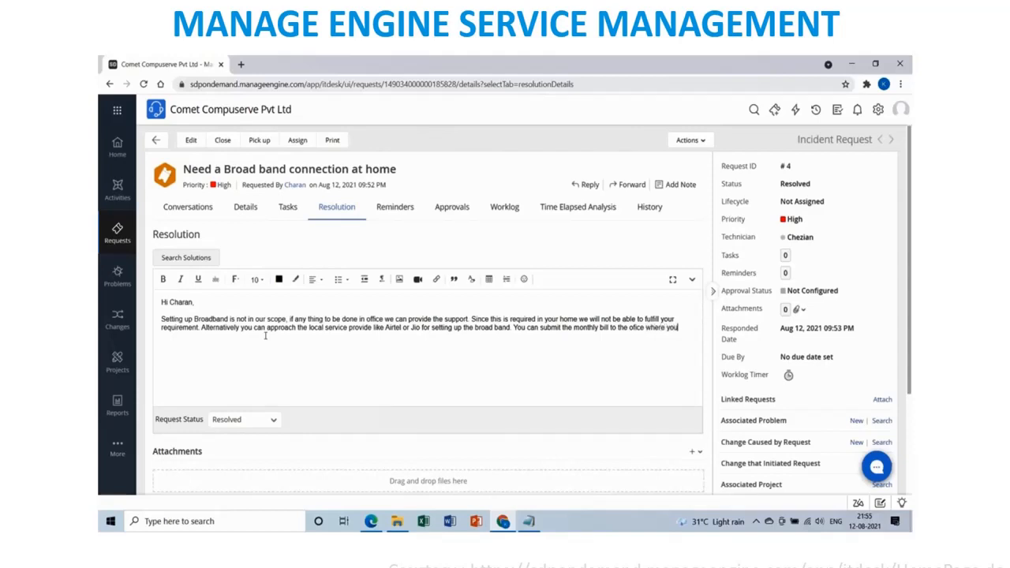
type(" can the bill claimed")
type(" as o")
type("per o")
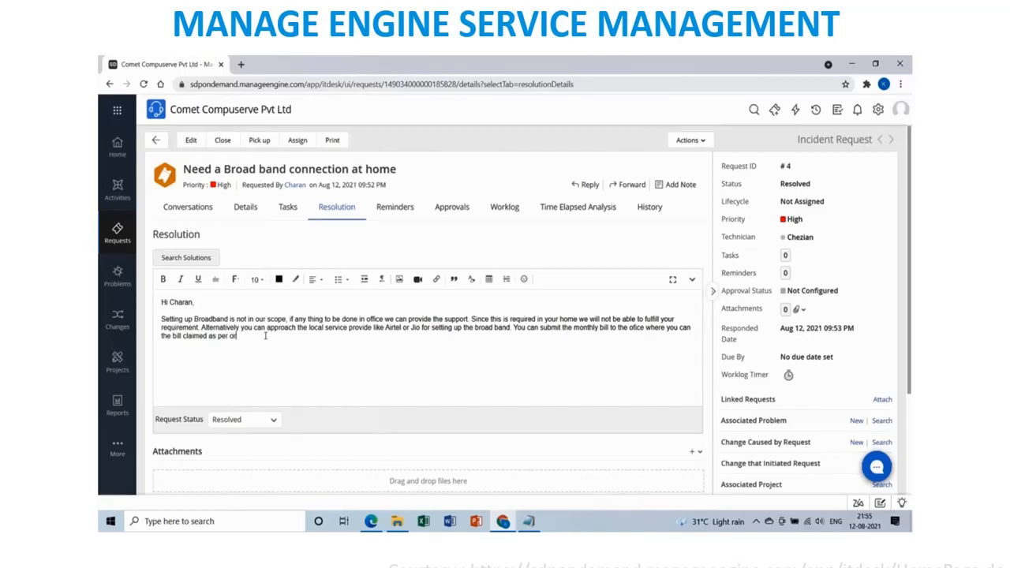
type("ur telecom")
type("munication.")
type("policy")
type("gards")
type("he")
type("zia")
type("S")
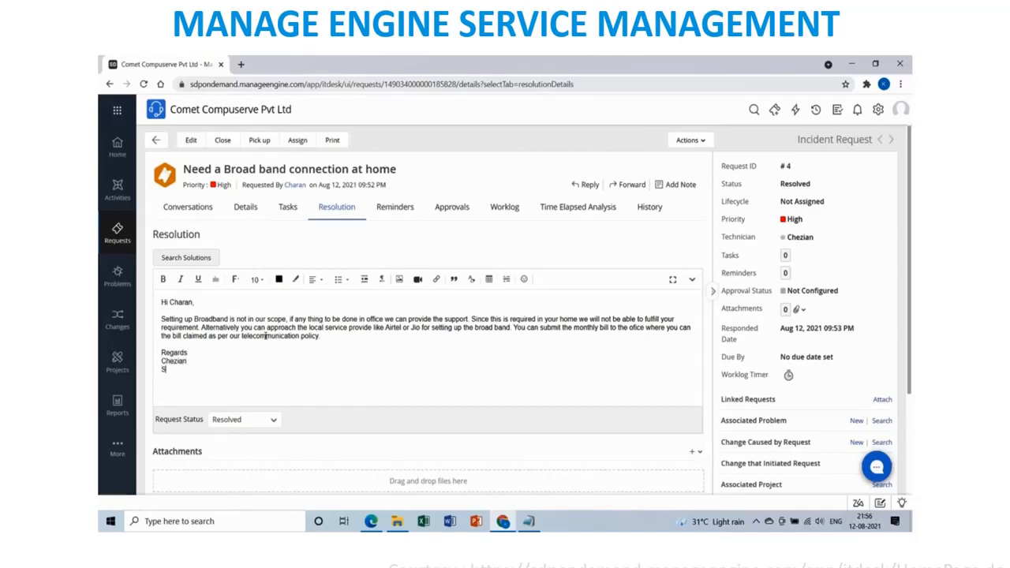
type("upport team")
scroll(352, 398, "down", 3)
left_click(349, 391)
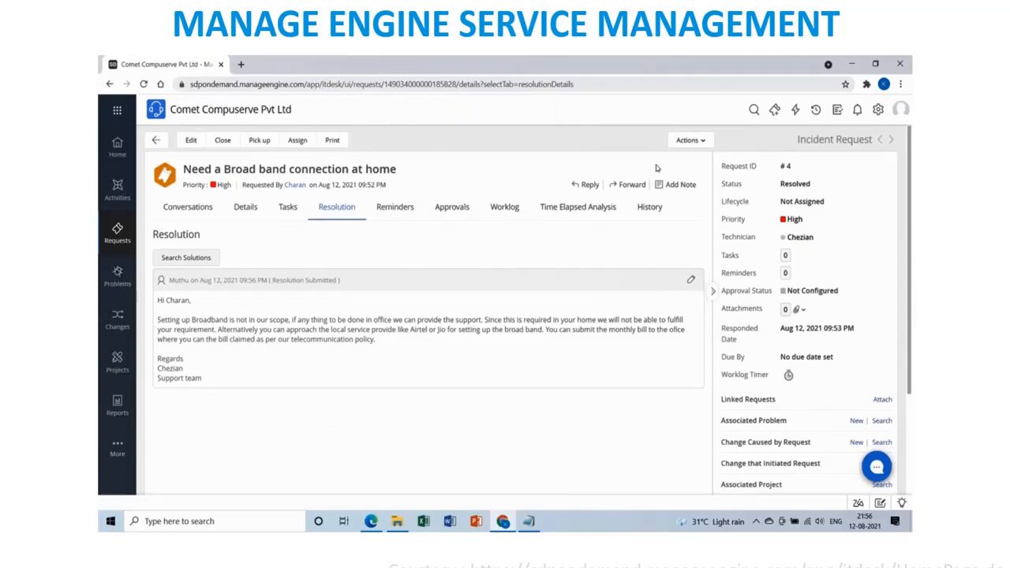
Change request #4's status from Resolved to Closed, bringing up the Close Request dialog.
left_click(813, 184)
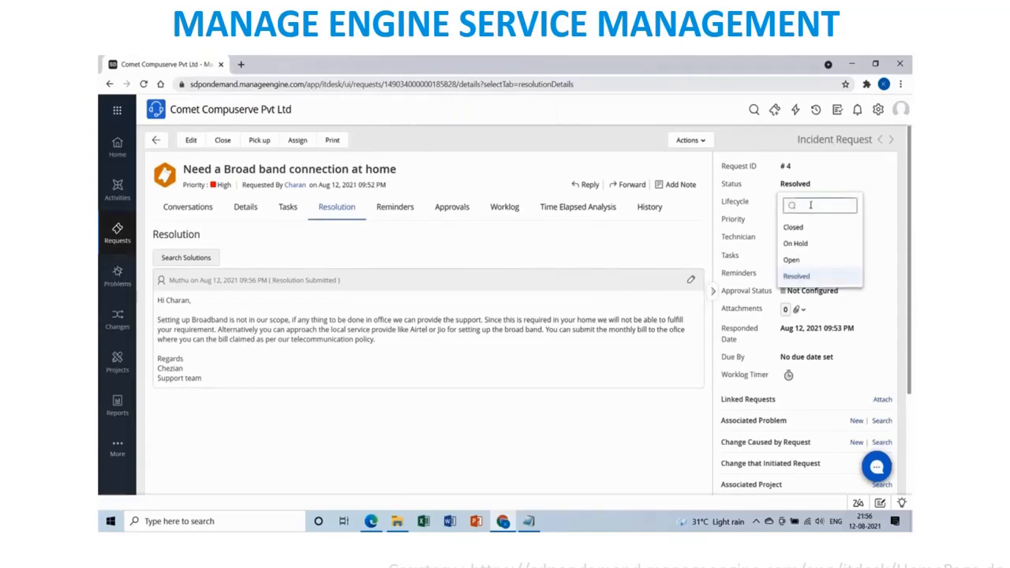
left_click(805, 279)
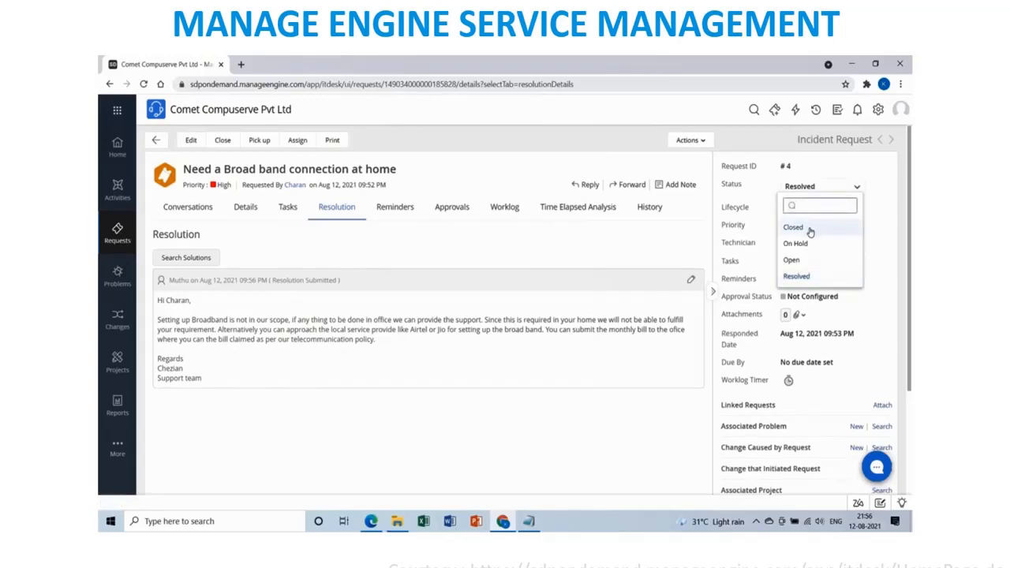
left_click(810, 228)
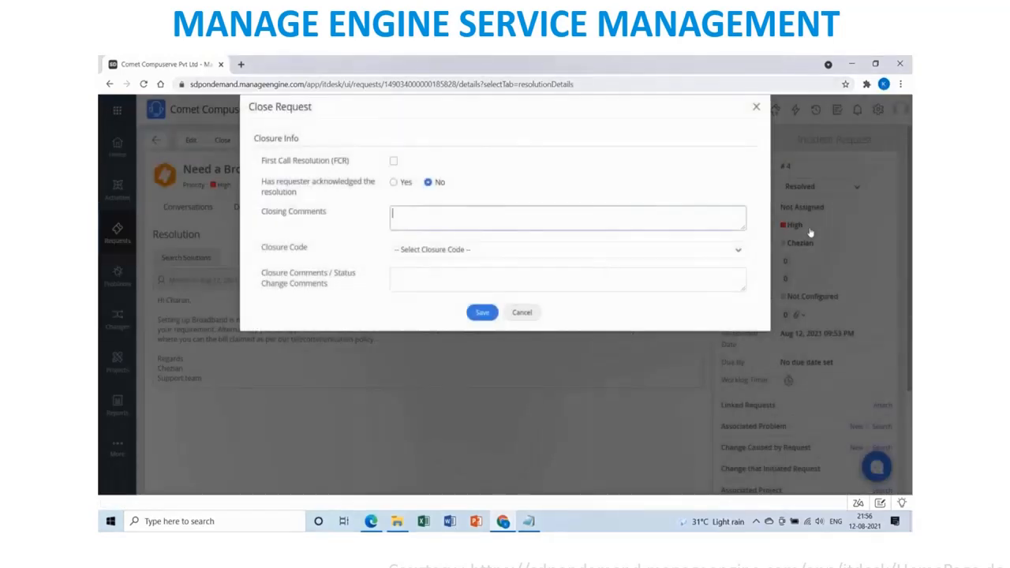
Choose closure code Rejected, mark acknowledgement Yes, and comment that the requirement can't be fulfilled.
left_click(480, 252)
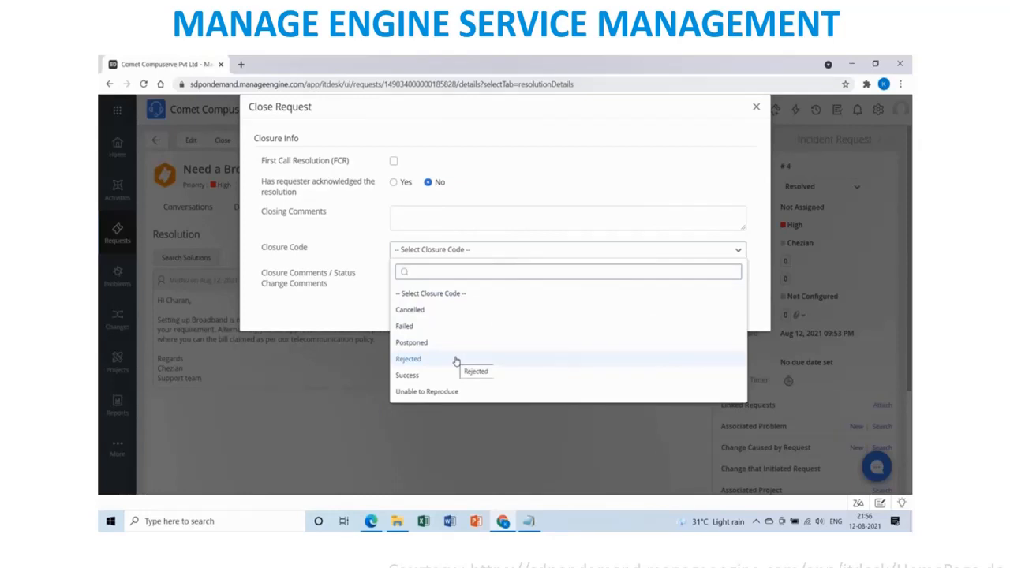
left_click(408, 359)
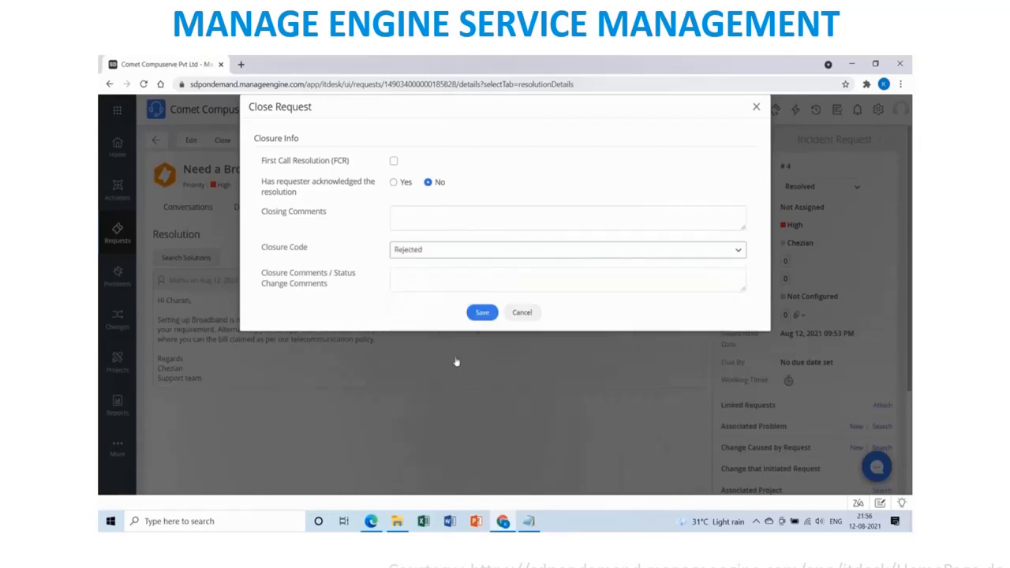
left_click(394, 182)
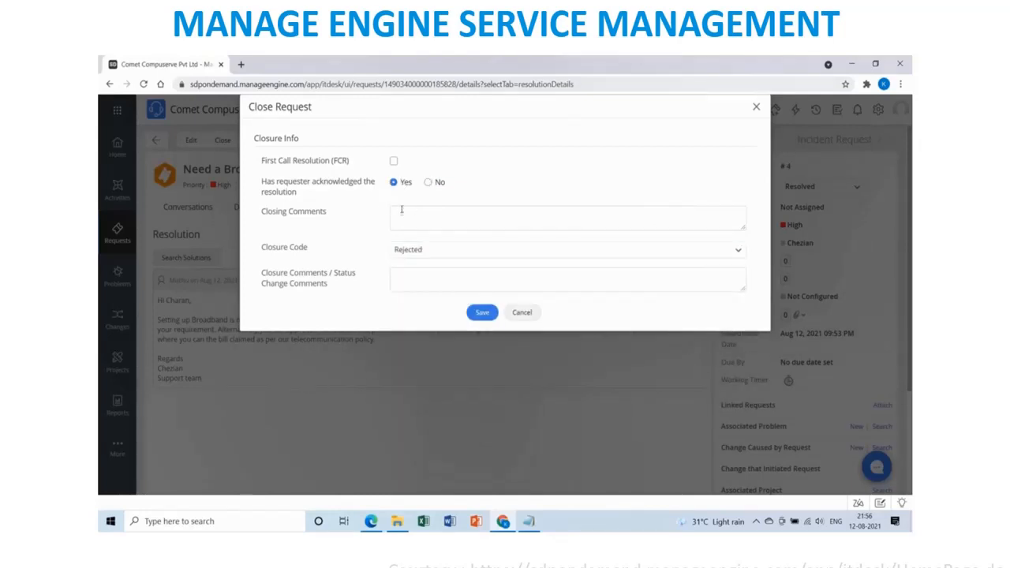
left_click(400, 213)
type("Al")
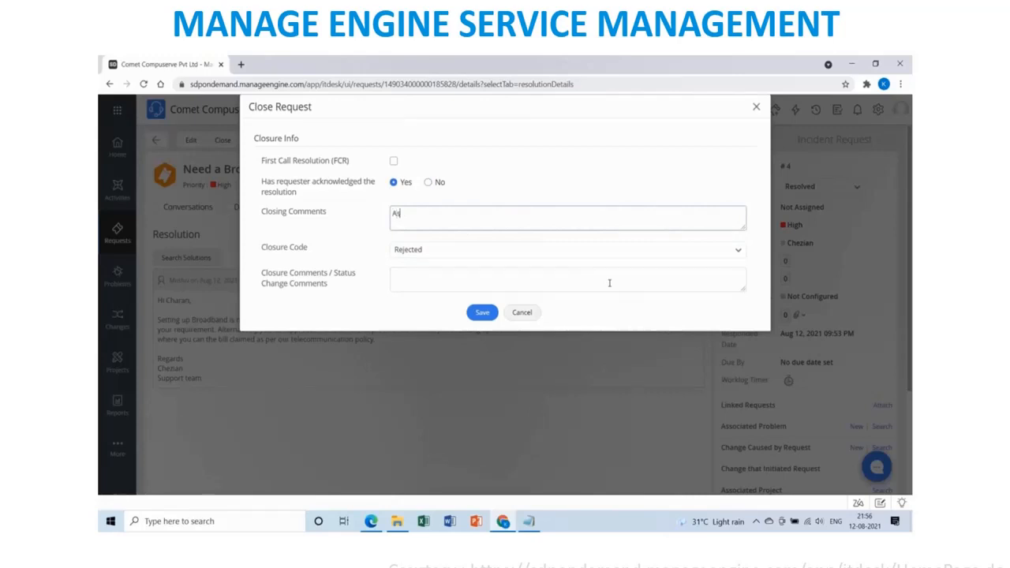
type(" disc")
type("cussed with you")
type(", we will no")
key("BackSpace")
key("BackSpace")
key("BackSpace")
key("BackSpace")
type("are unable to fulfill")
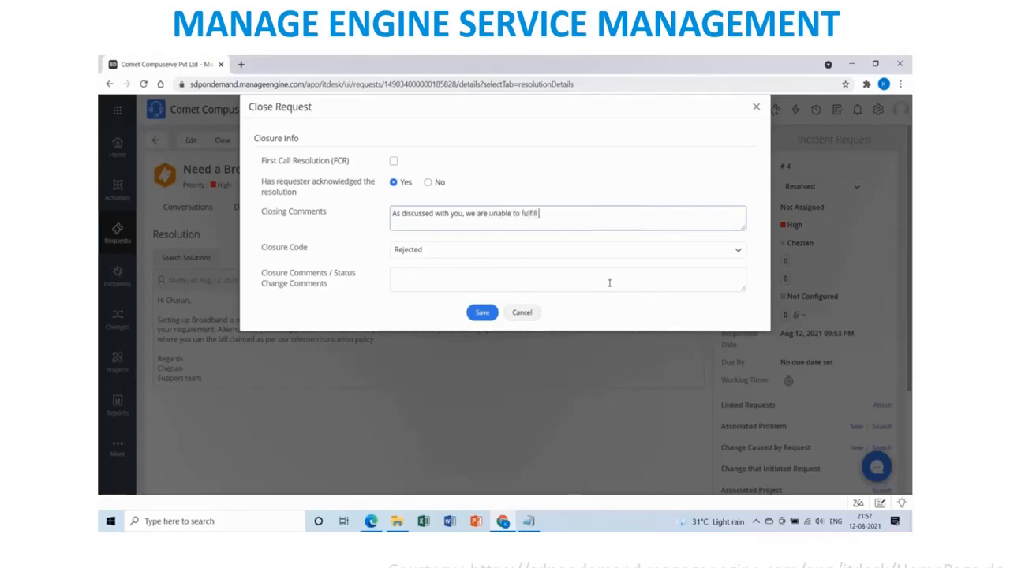
type(" your requirement, hence rejecting")
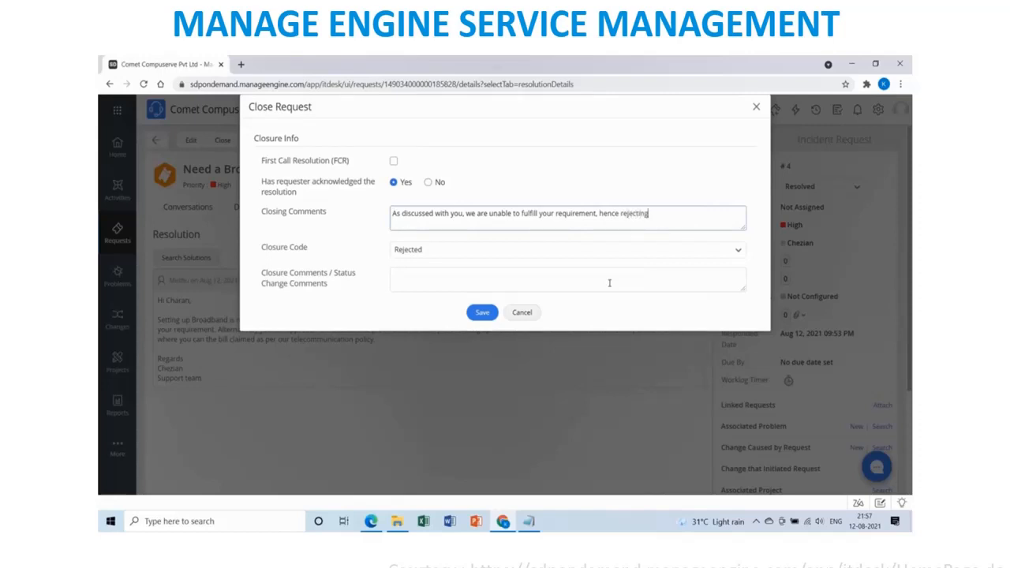
type(" your request.")
key("Return")
Write status change comments asking the requester to reach out to support for other issues.
left_click(463, 280)
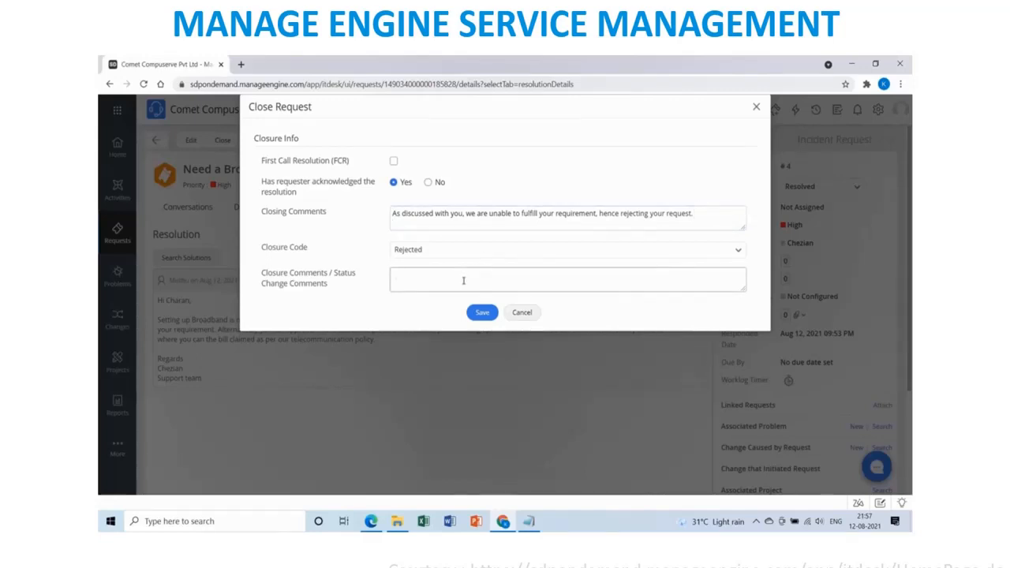
type("Please reach ut")
key("BackSpace")
key("BackSpace")
type("out to our support team and ")
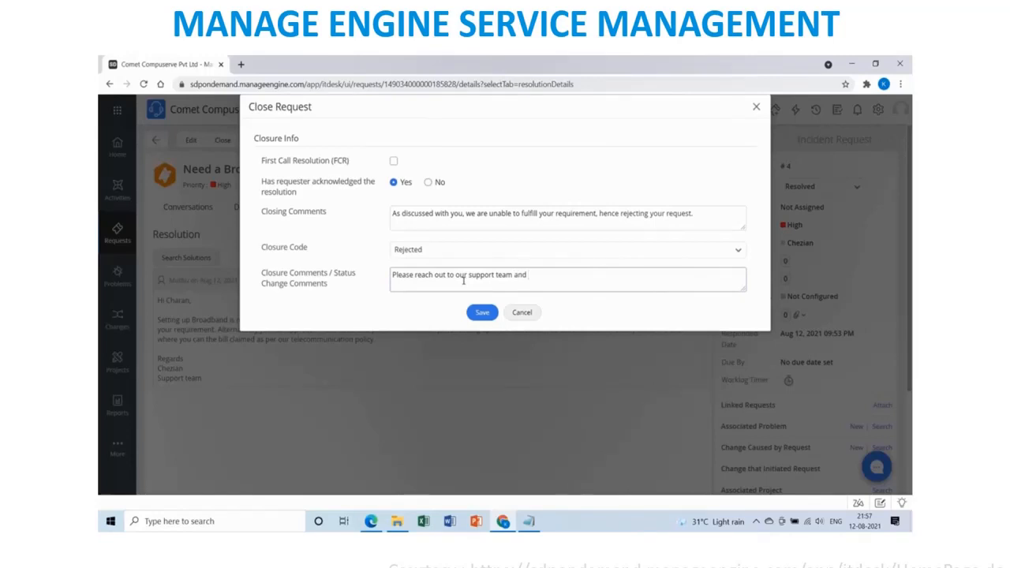
type("Contact number for any other issues.")
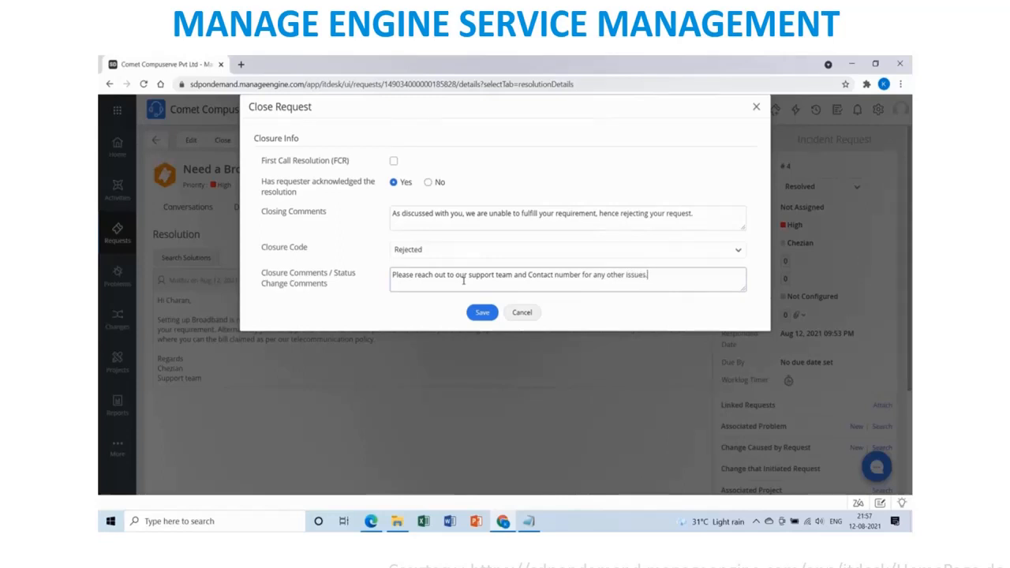
Add lines with the support team's e-mail address and support phone number, then save the closure.
key("Return")
type("Support ")
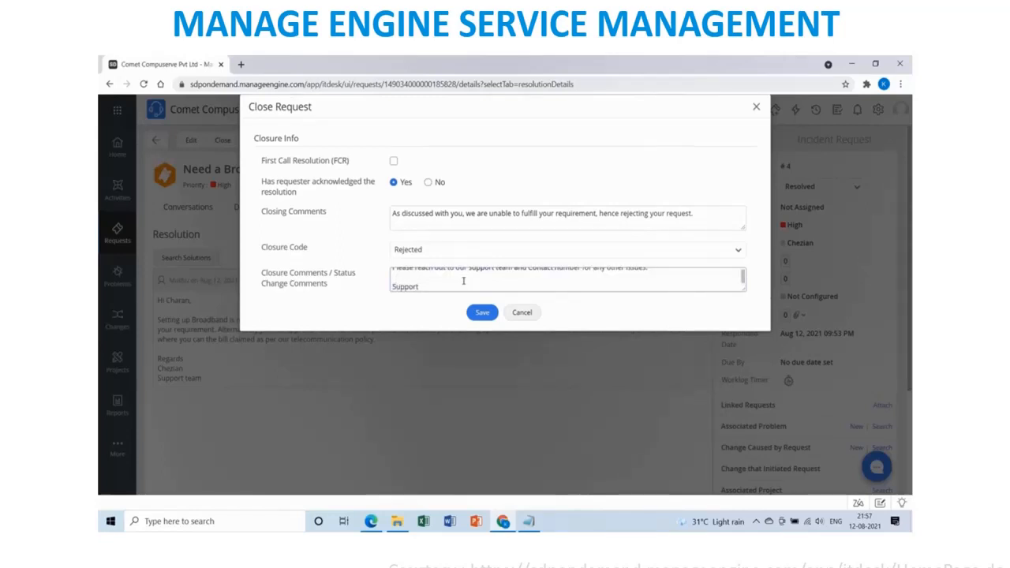
key("Return")
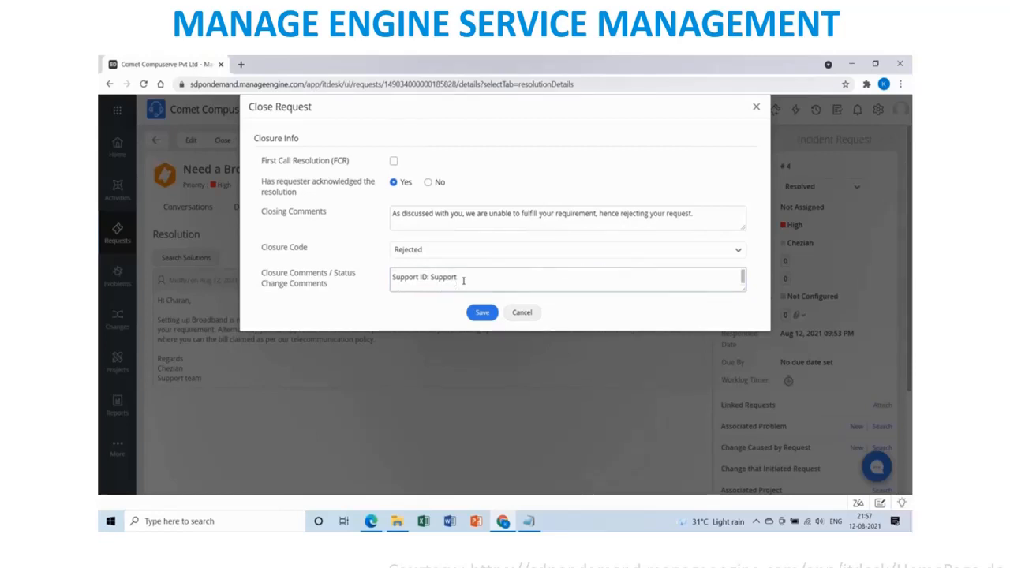
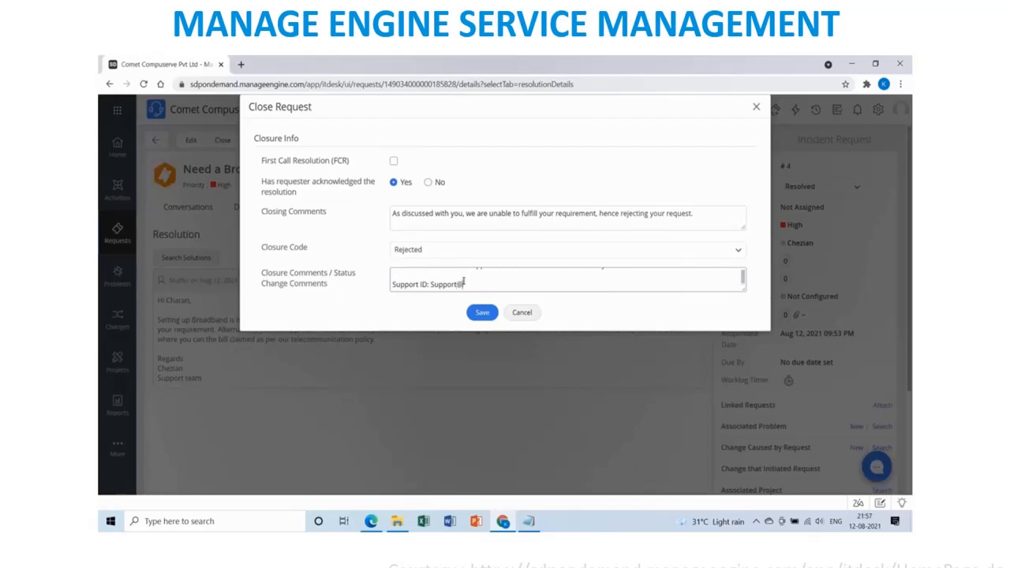
key("Return")
type("s")
key("BackSpace")
type("S")
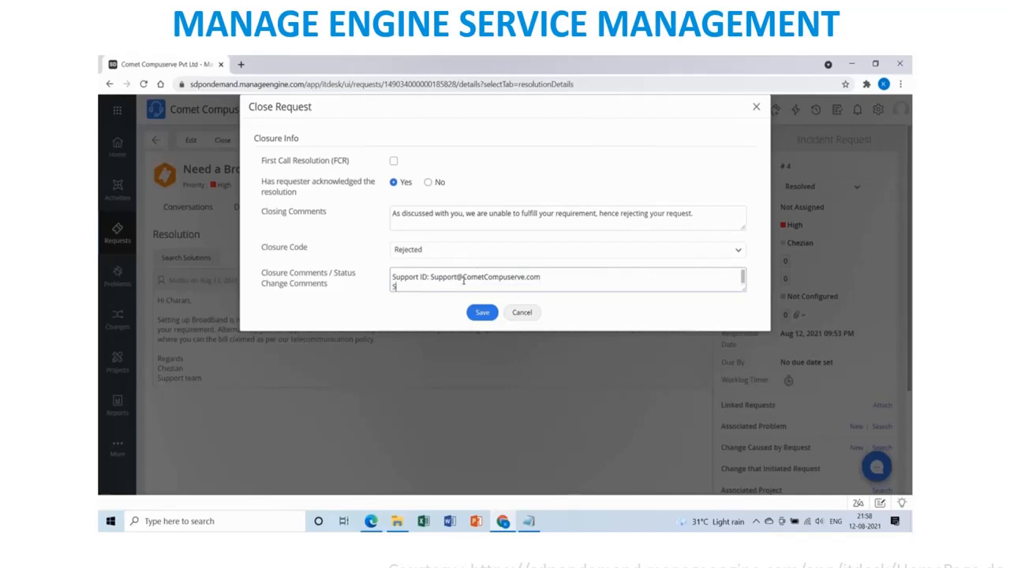
type("upport No:")
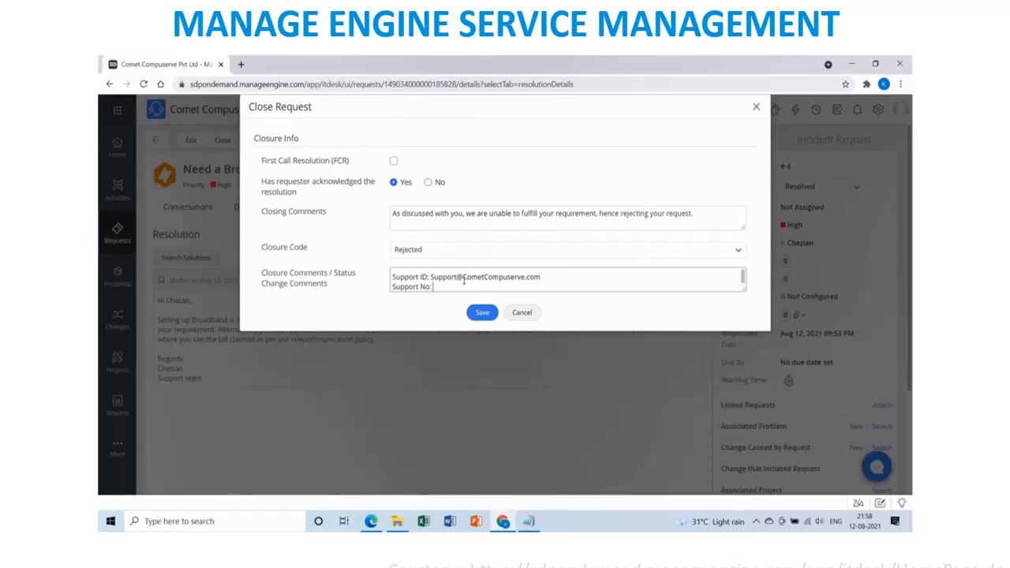
type("44444")
left_click(482, 314)
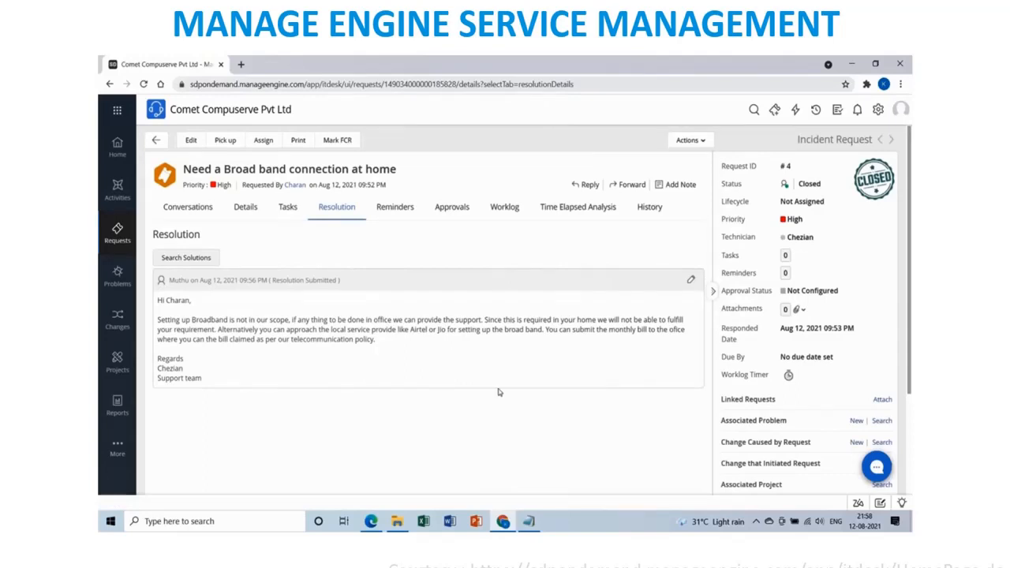
Go back from request #4 to the All Requests list.
left_click(155, 142)
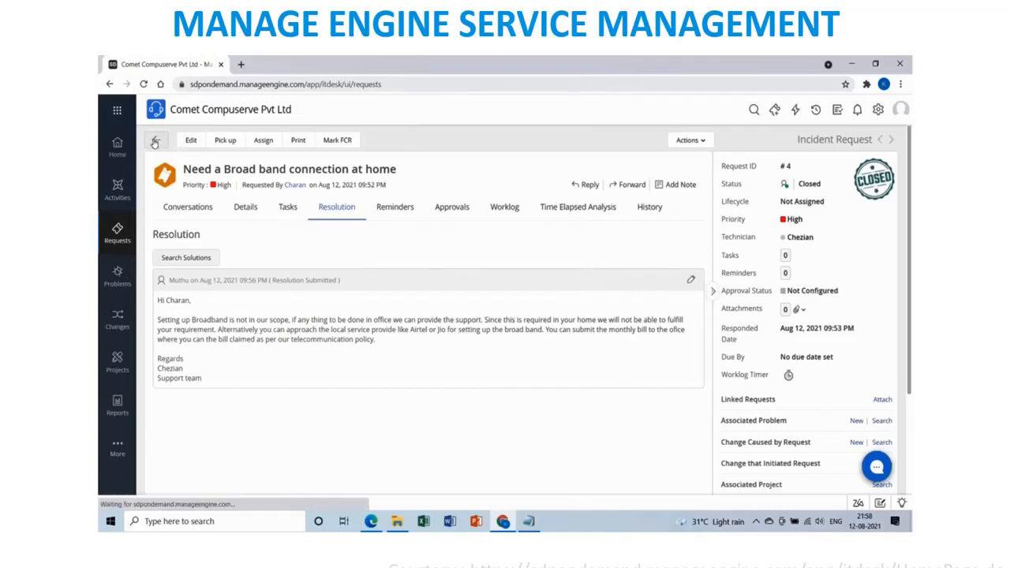